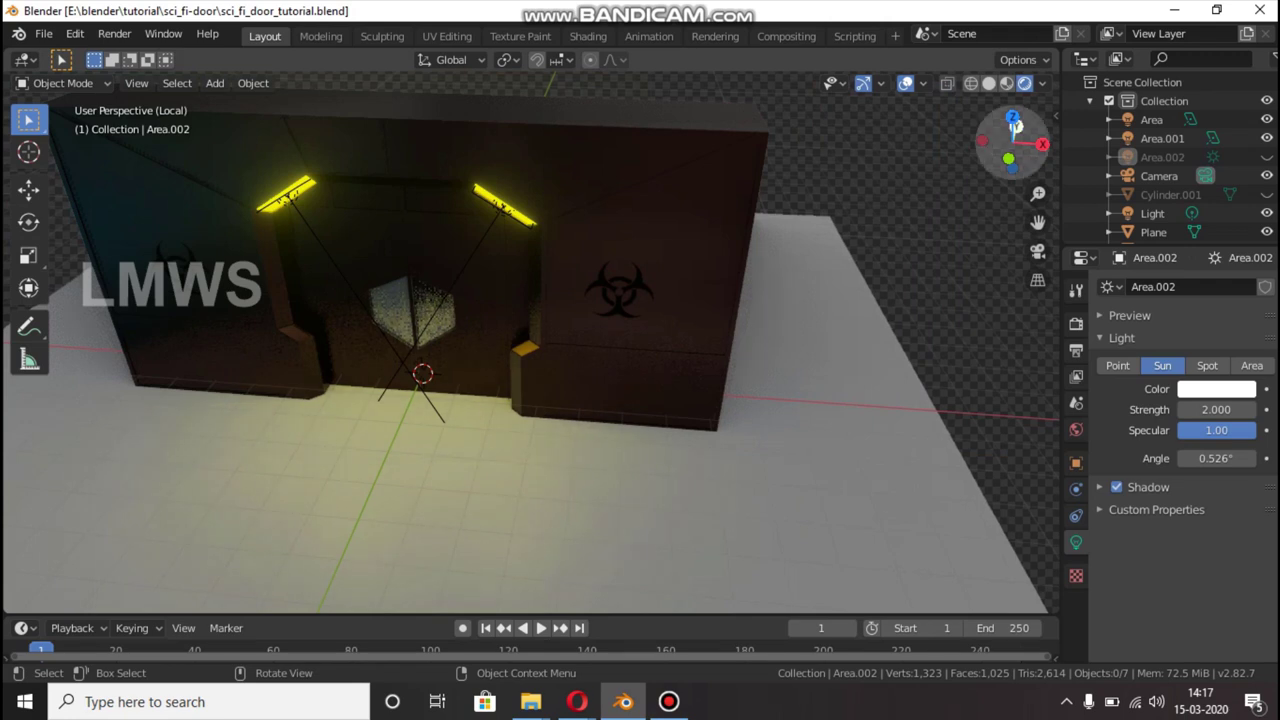
Switch the viewport to solid shading and add an armature at the 3D cursor
{"action": "mouse_move", "coordinate": [530, 350]}
{"action": "middle_mouse_down"}
{"action": "mouse_move", "coordinate": [600, 320]}
{"action": "mouse_move", "coordinate": [560, 360]}
{"action": "mouse_move", "coordinate": [450, 350]}
{"action": "middle_mouse_up"}
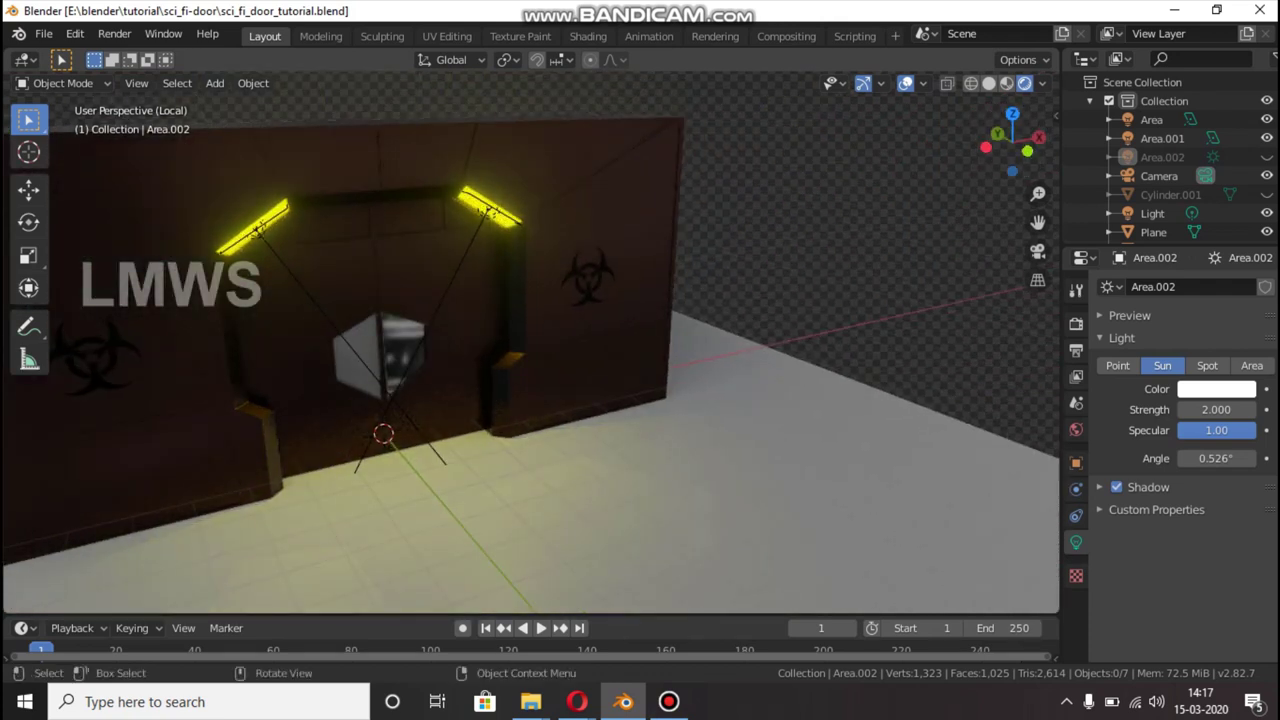
{"action": "scroll", "coordinate": [530, 360], "scroll_direction": "down", "scroll_amount": 2}
{"action": "middle_click_drag", "start_coordinate": [530, 360], "coordinate": [500, 360]}
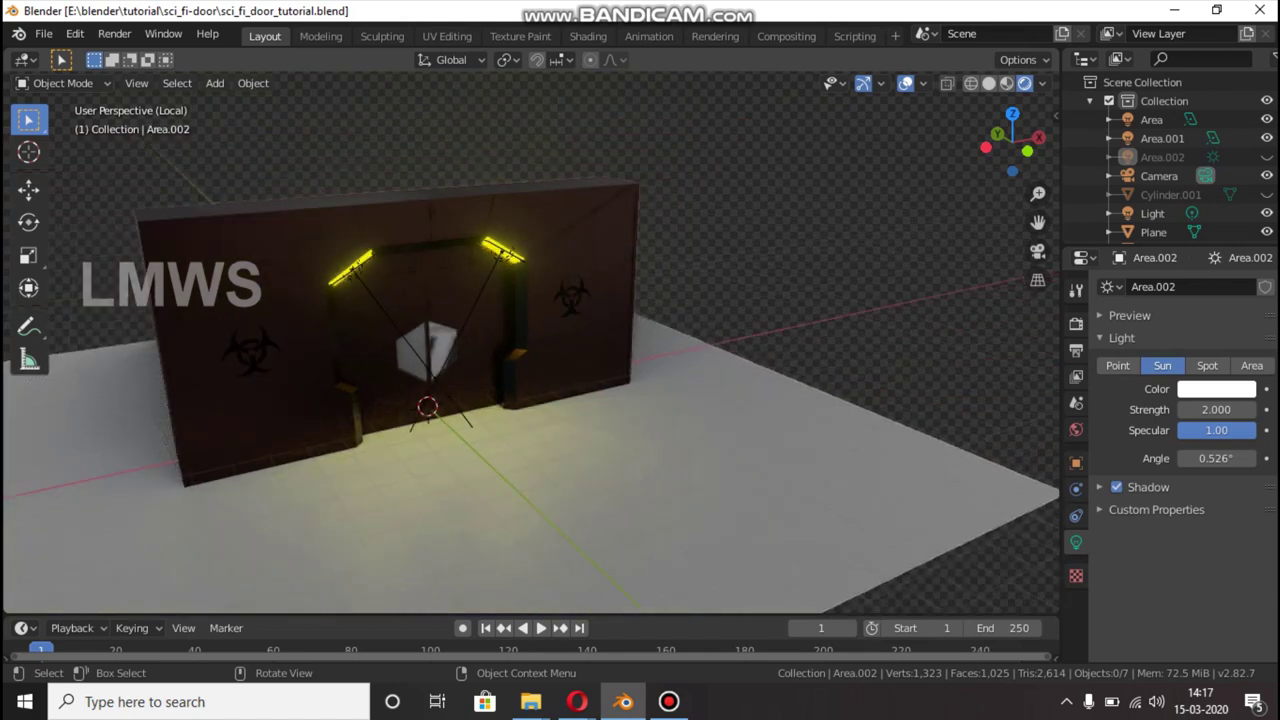
{"action": "key", "text": "z"}
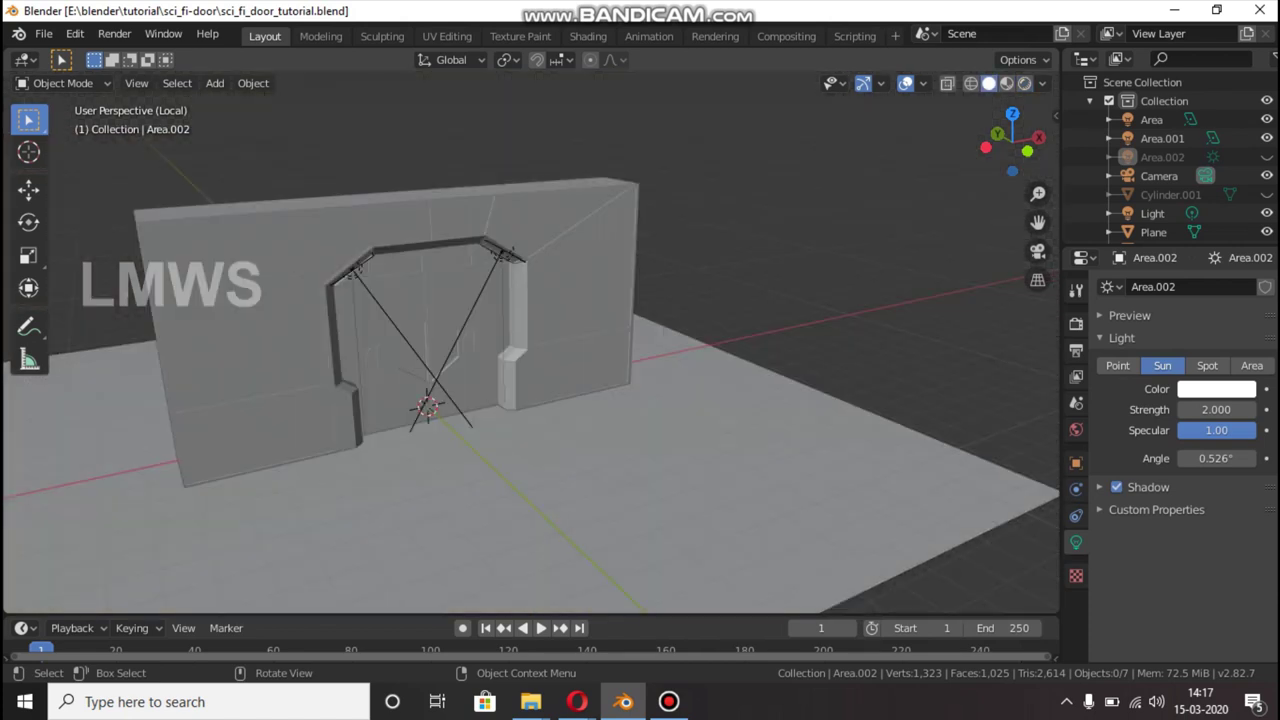
{"action": "key", "text": "shift+s"}
{"action": "left_click", "coordinate": [474, 483]}
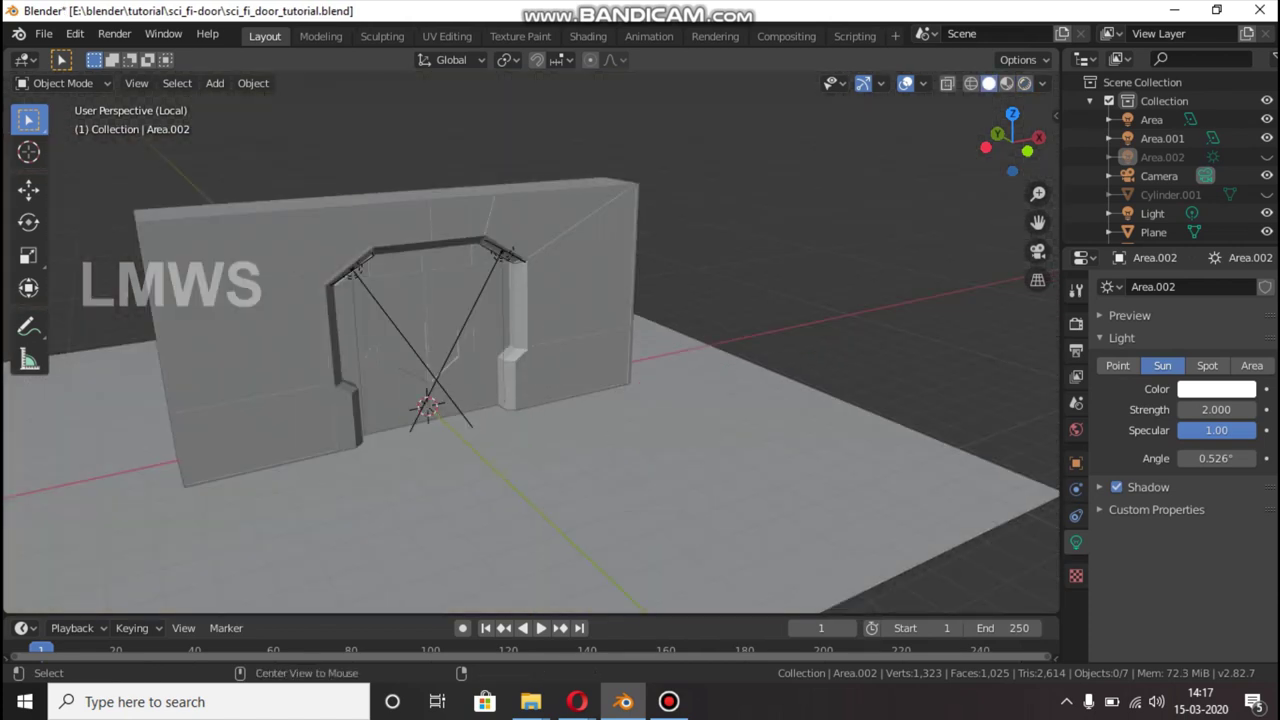
{"action": "key", "text": "shift+a"}
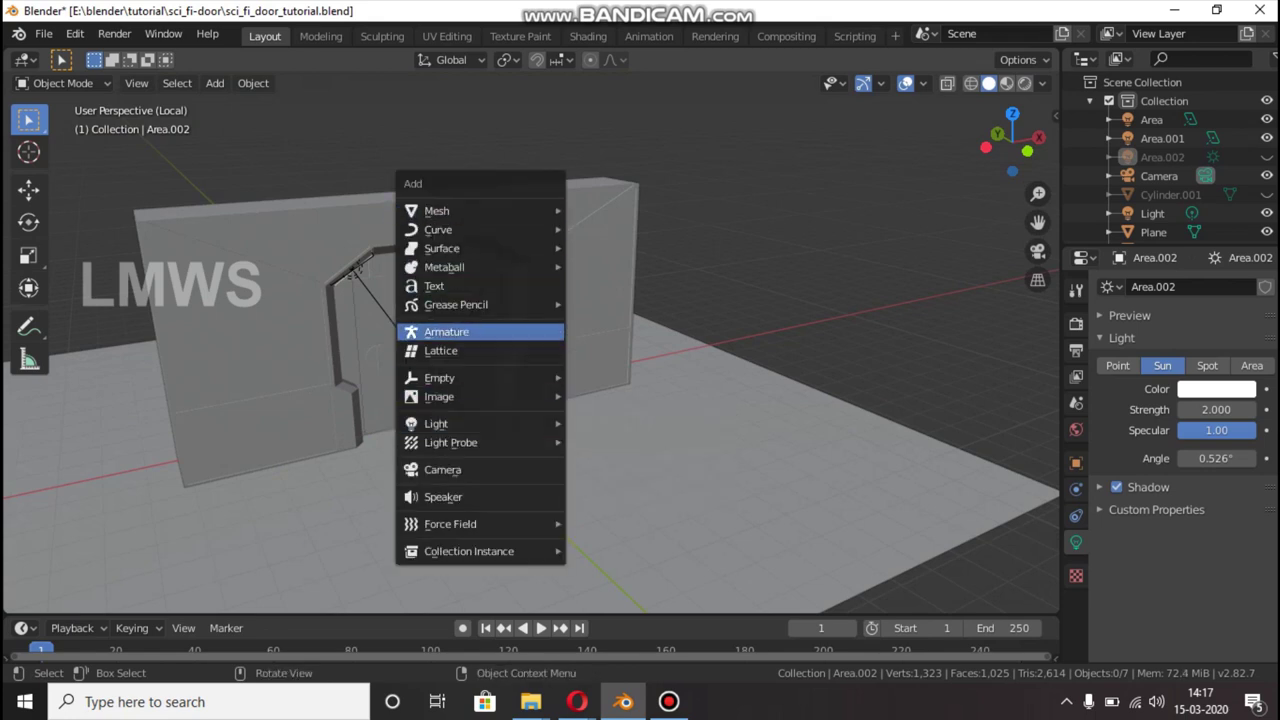
{"action": "left_click", "coordinate": [446, 331]}
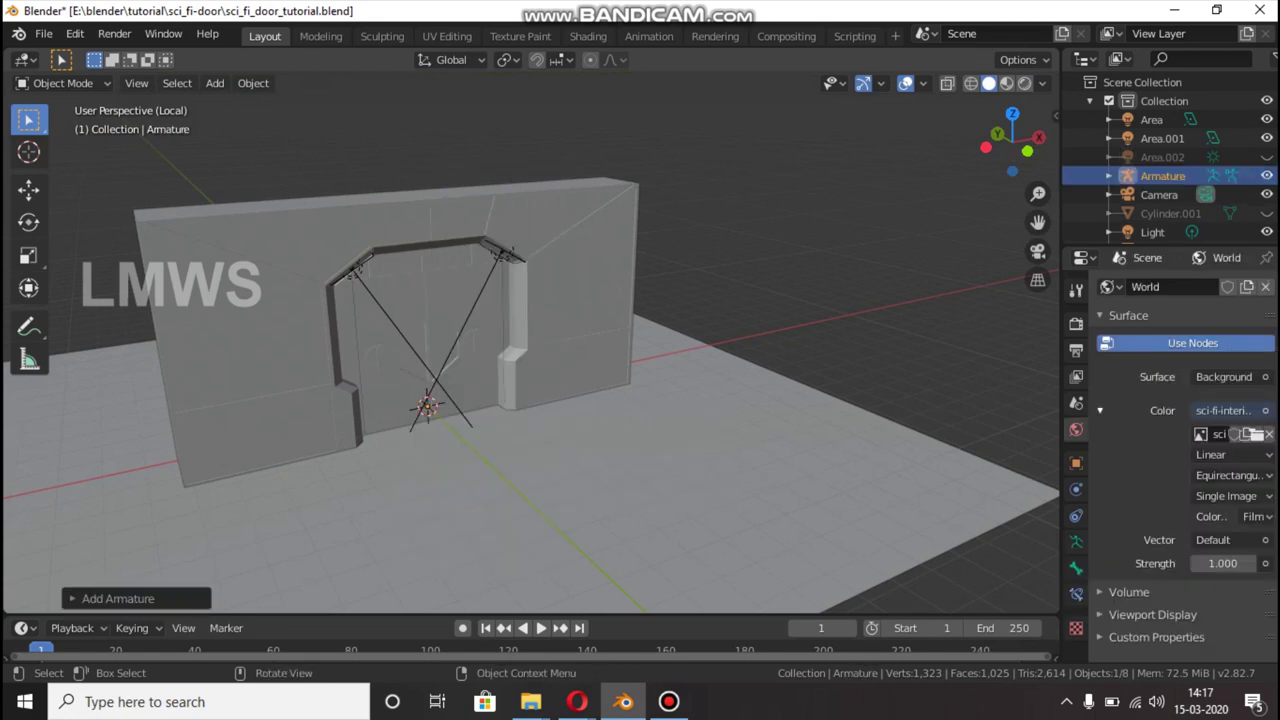
Turn on In Front in the armature's Viewport Display so the bone shows through the door
{"action": "left_click", "coordinate": [1076, 567]}
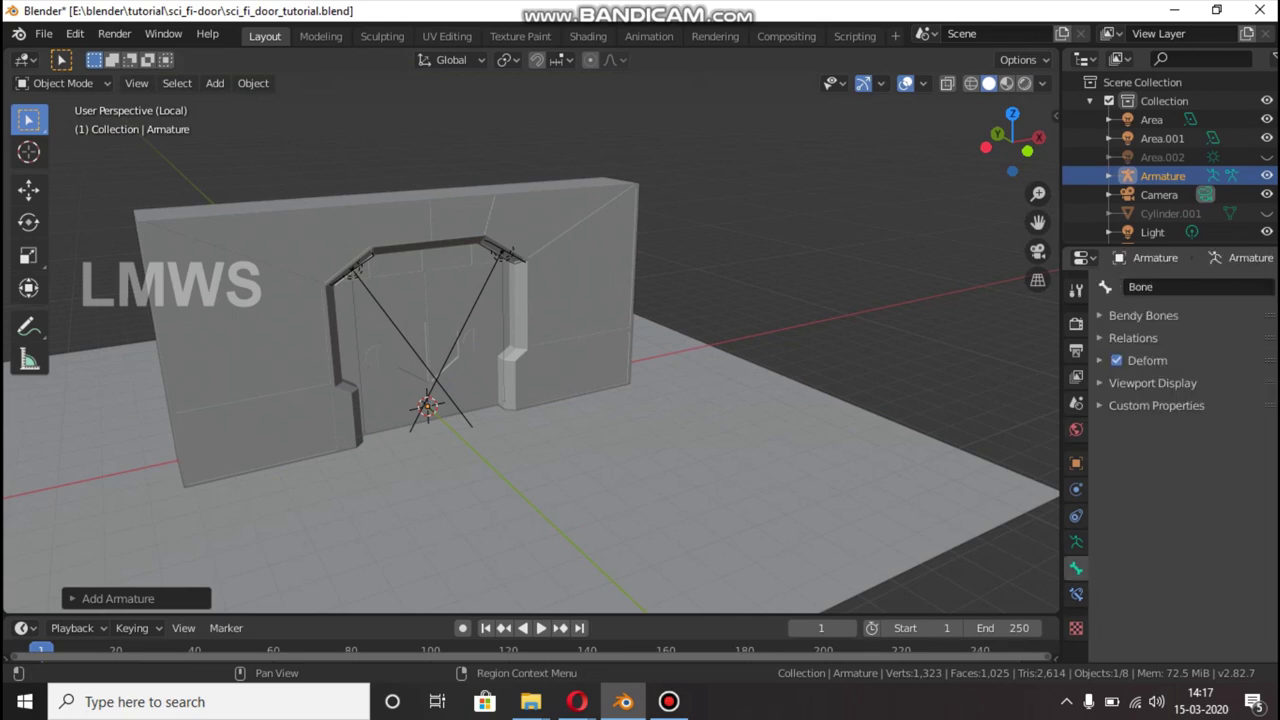
{"action": "left_click", "coordinate": [1076, 593]}
{"action": "left_click", "coordinate": [1076, 541]}
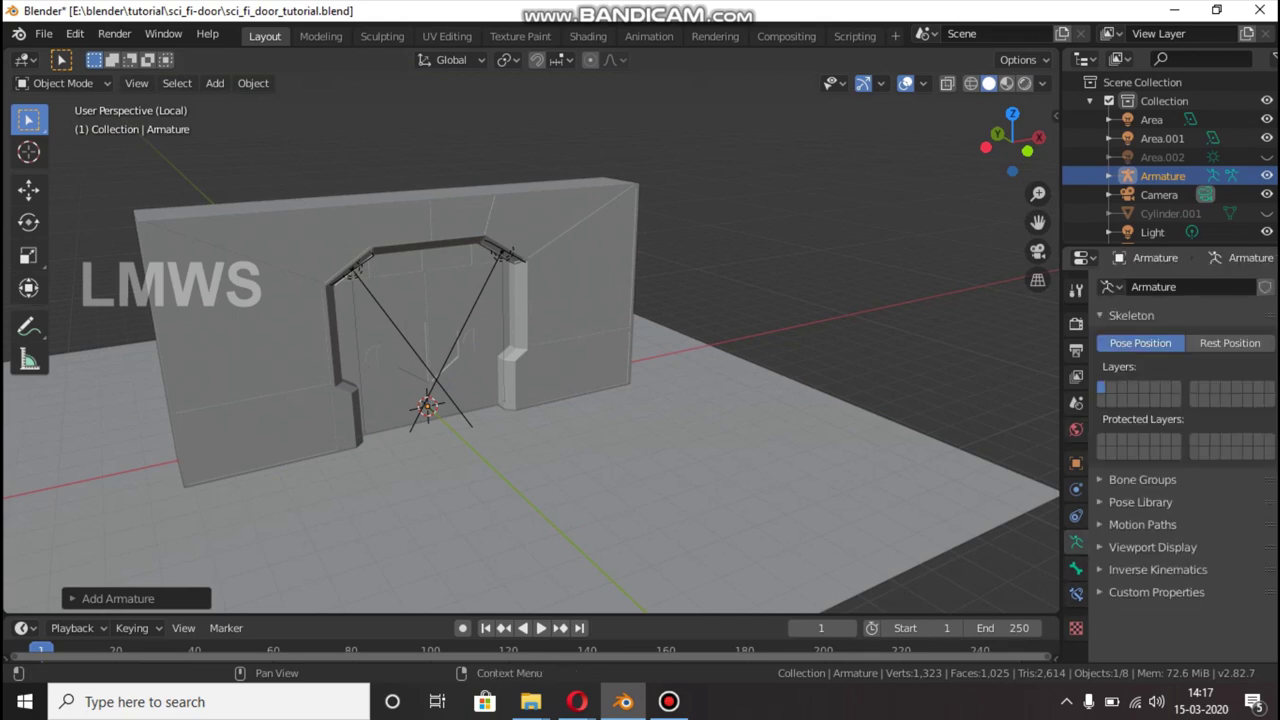
{"action": "left_click", "coordinate": [1152, 547]}
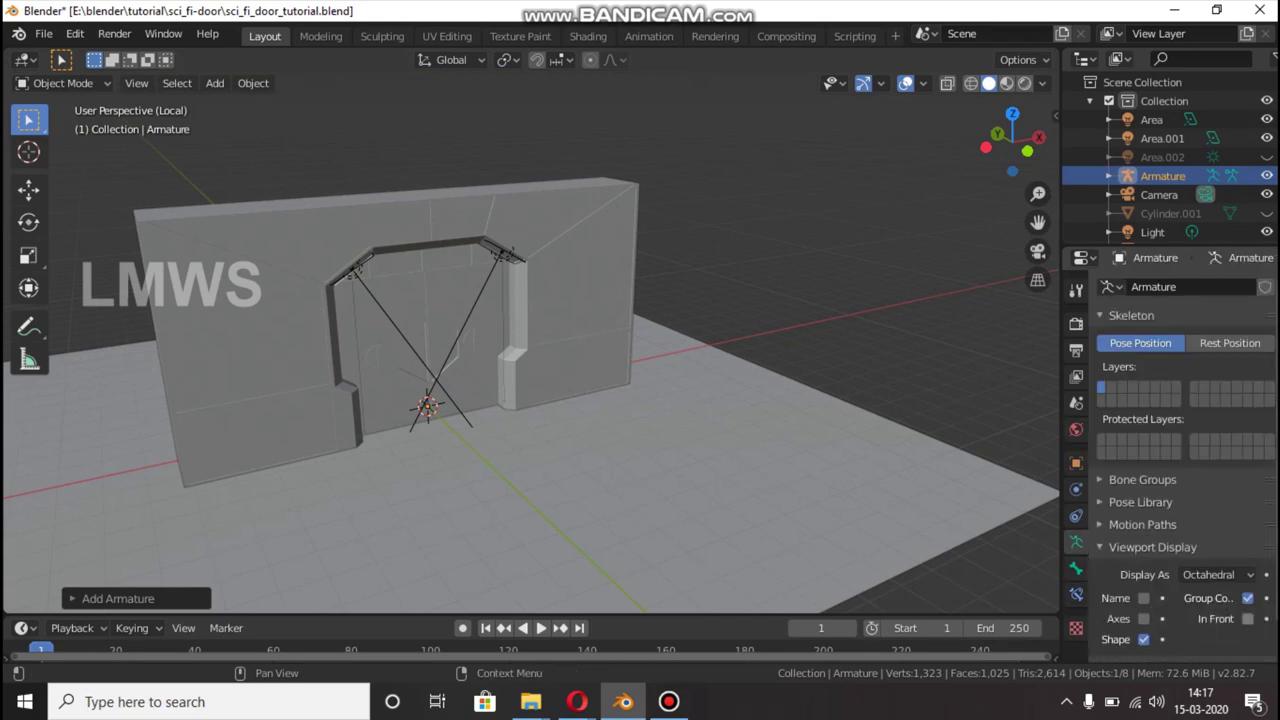
{"action": "left_click", "coordinate": [1248, 618]}
Move the armature 5.754 m along Y away from the door and save the file
{"action": "key", "text": "KP_1"}
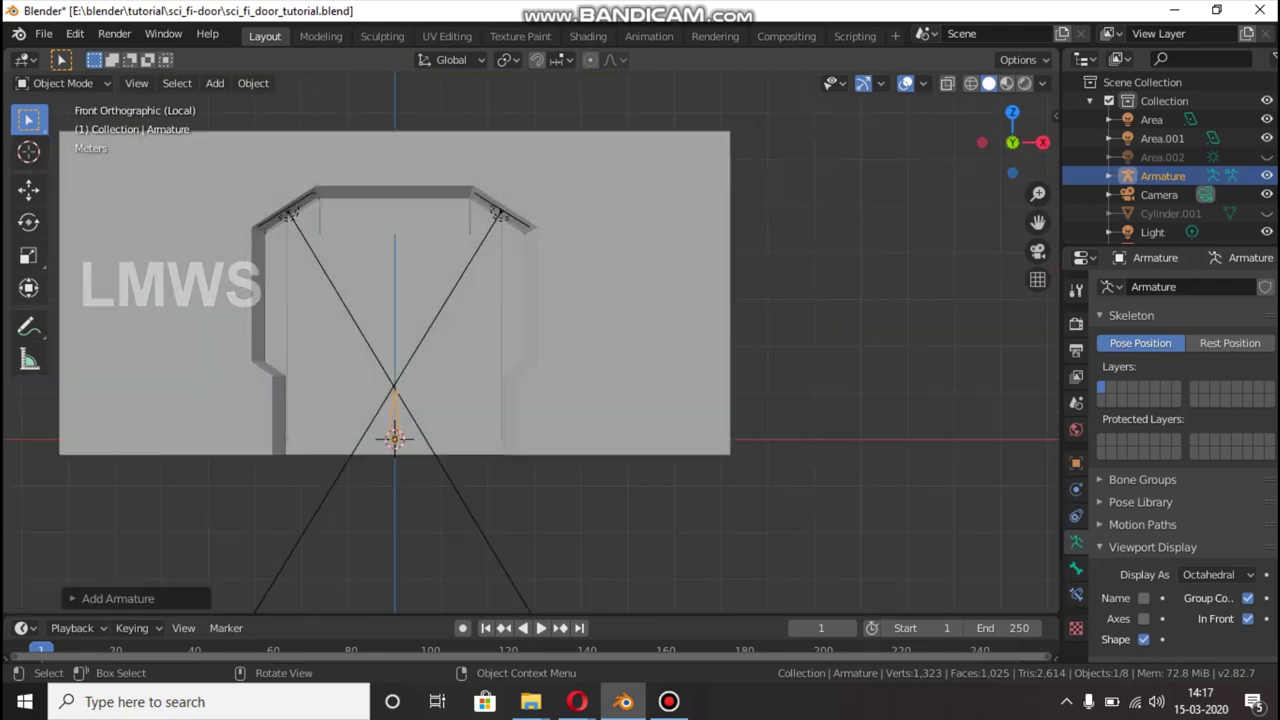
{"action": "scroll", "coordinate": [530, 342], "scroll_direction": "up", "scroll_amount": 1}
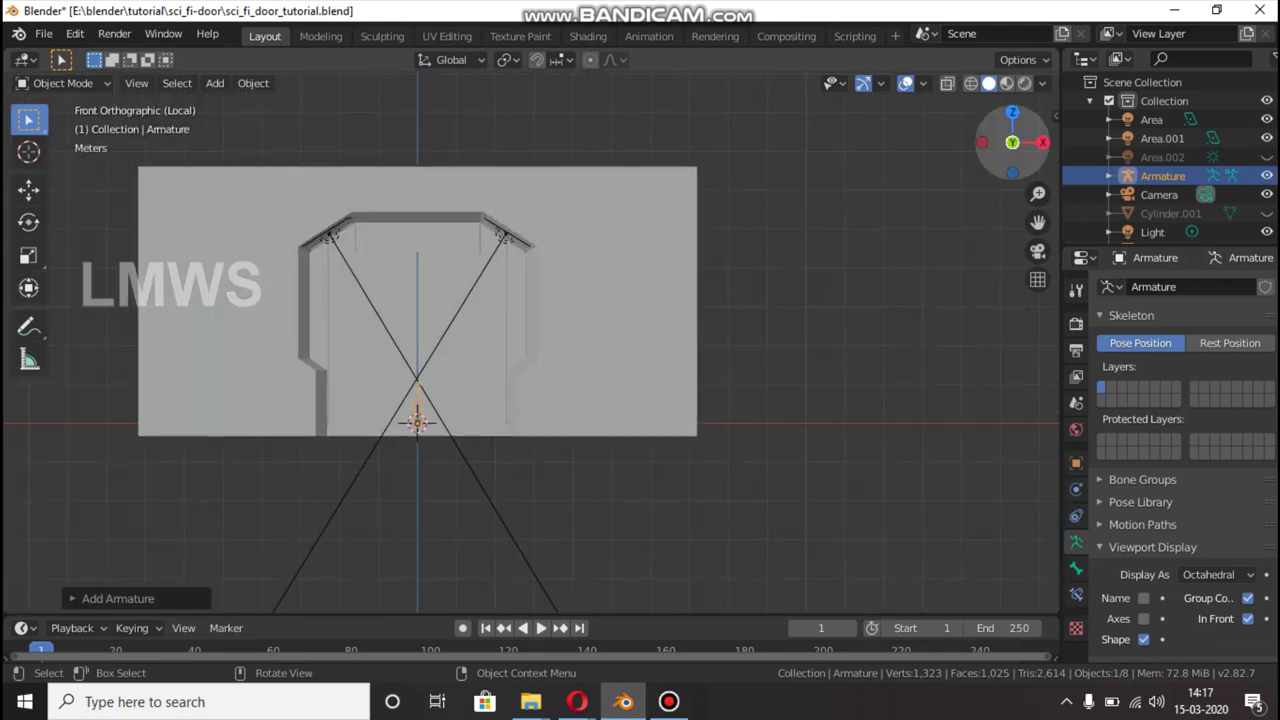
{"action": "left_click_drag", "start_coordinate": [1012, 142], "coordinate": [1045, 165]}
{"action": "key", "text": "g"}
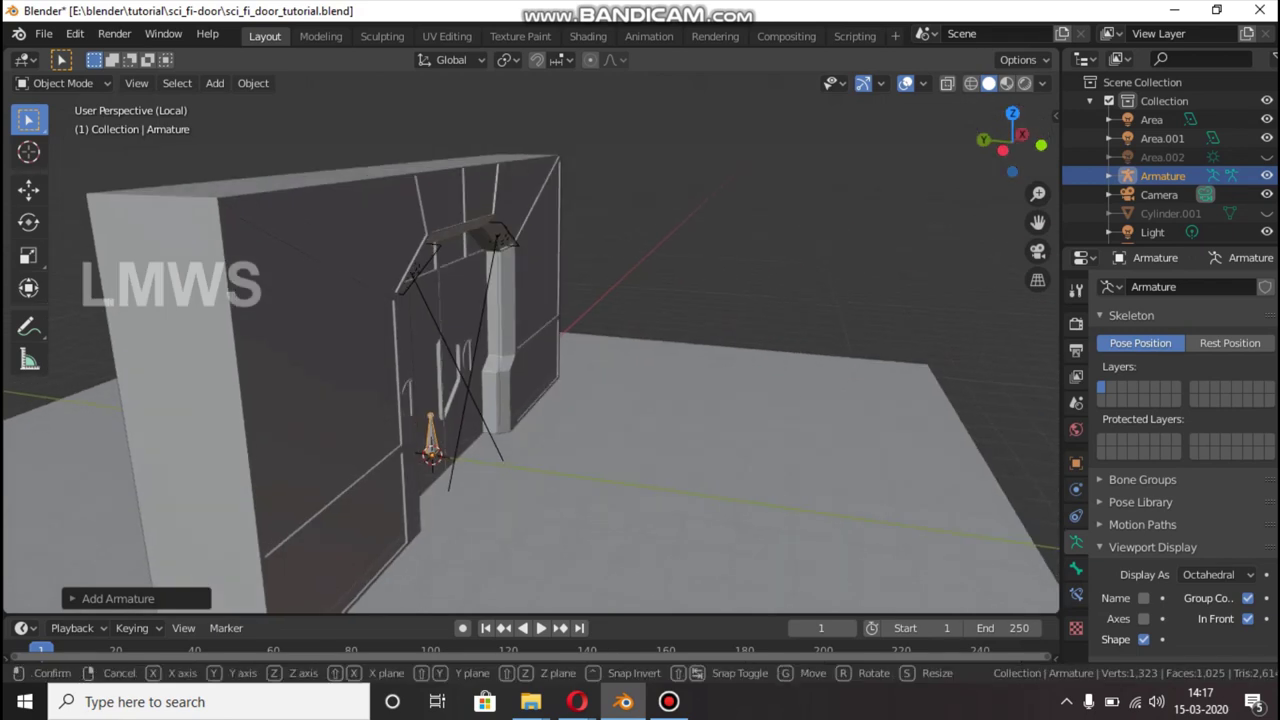
{"action": "key", "text": "y"}
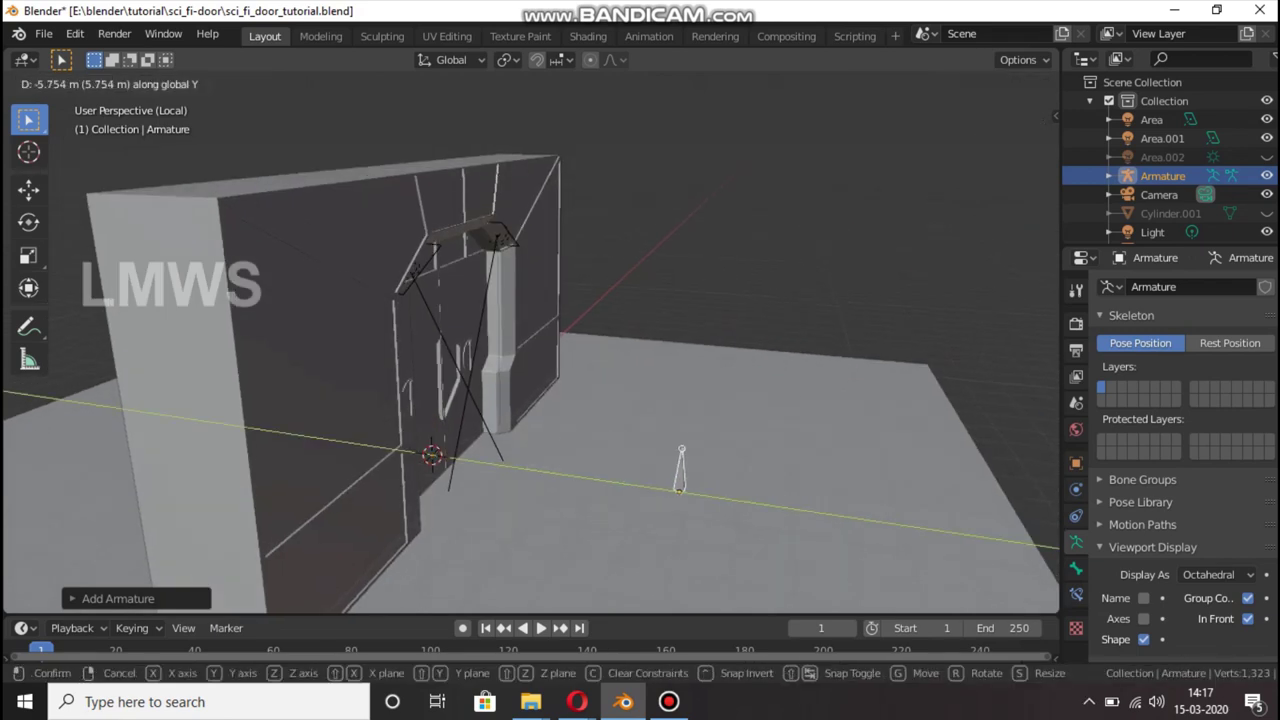
{"action": "key", "text": "Return"}
{"action": "key", "text": "ctrl+s"}
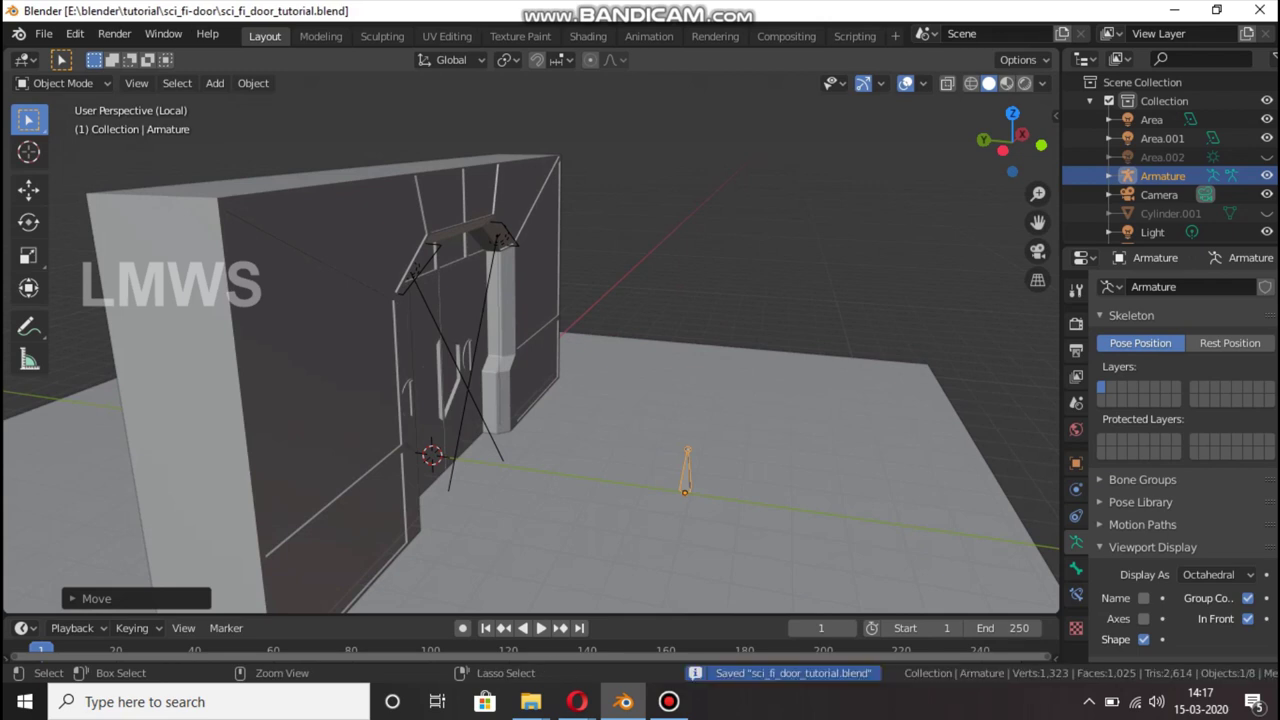
{"action": "left_click_drag", "start_coordinate": [1012, 142], "coordinate": [1035, 140]}
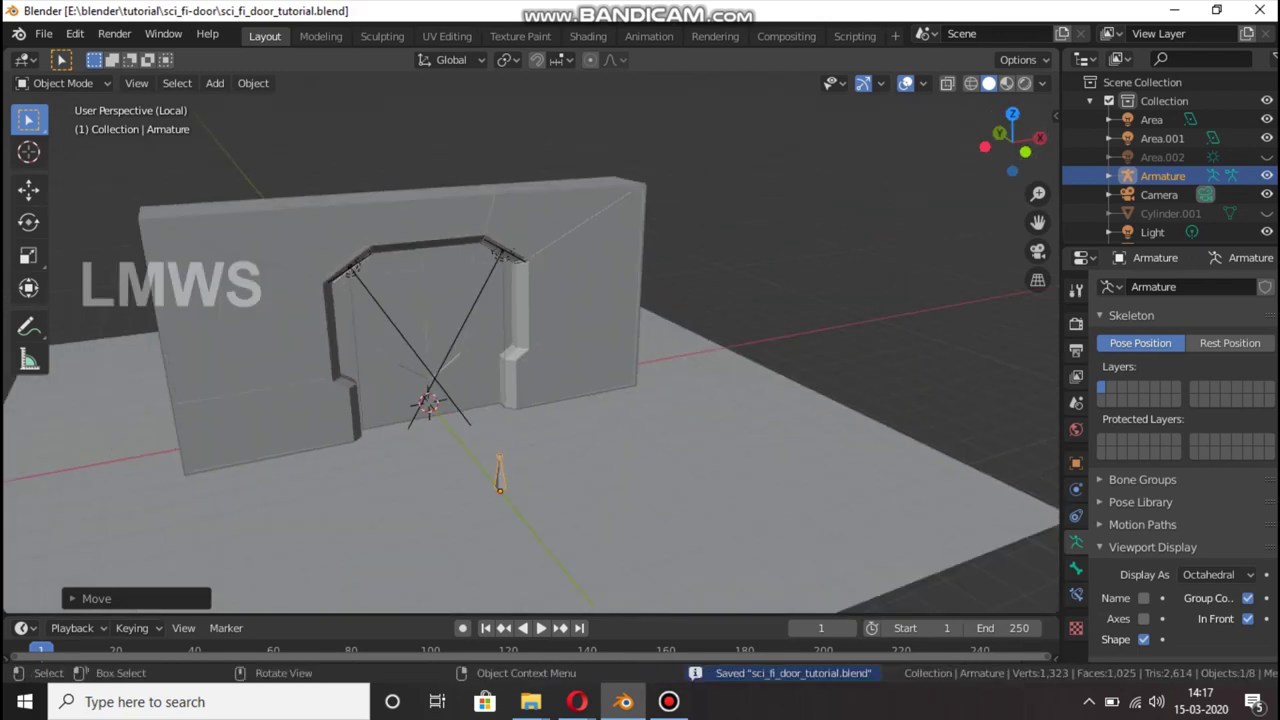
{"action": "left_click", "coordinate": [480, 183]}
{"action": "left_click", "coordinate": [480, 183]}
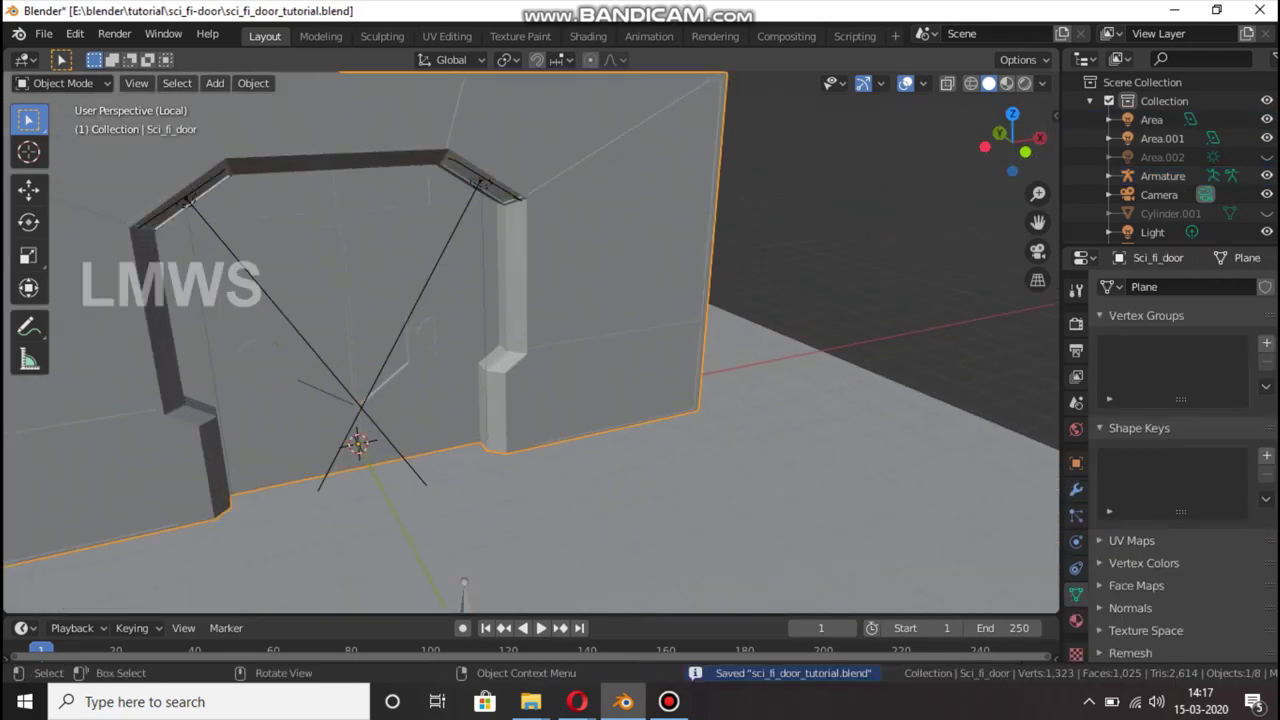
{"action": "key", "text": "Tab"}
{"action": "key", "text": "alt+a"}
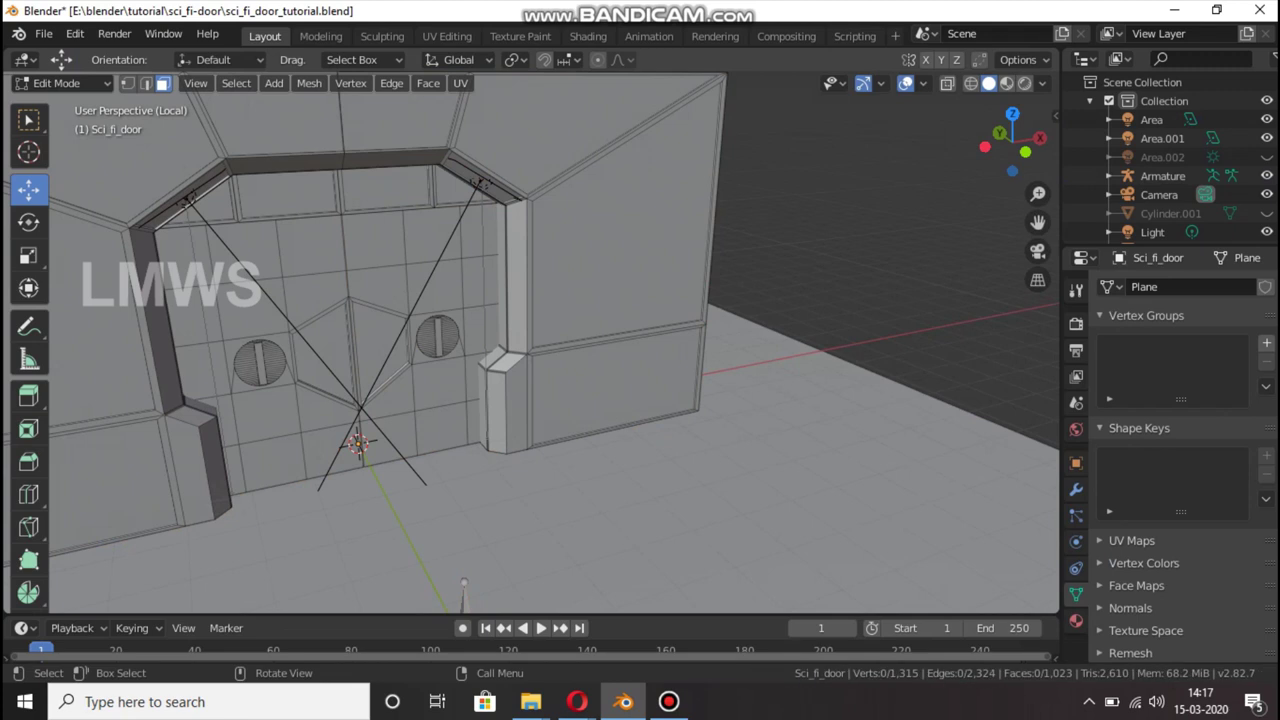
{"action": "key", "text": "ctrl+l"}
{"action": "key", "text": "ctrl+l"}
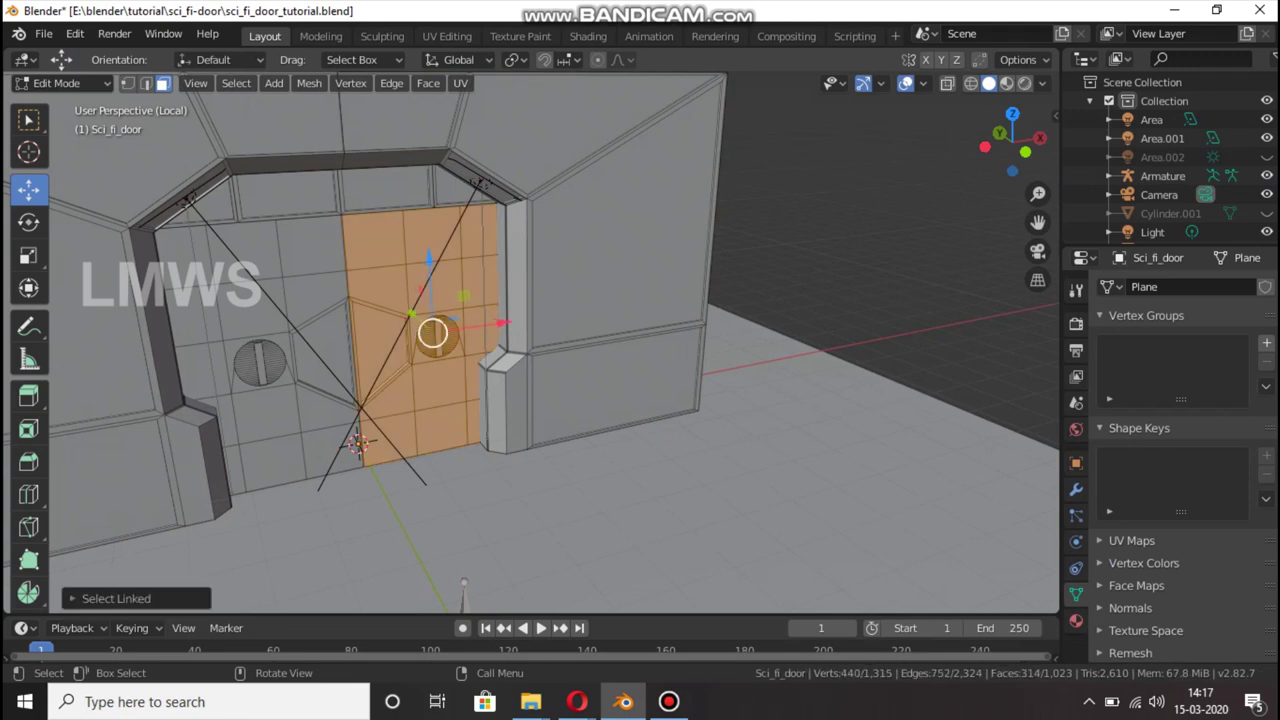
{"action": "key", "text": "alt+a"}
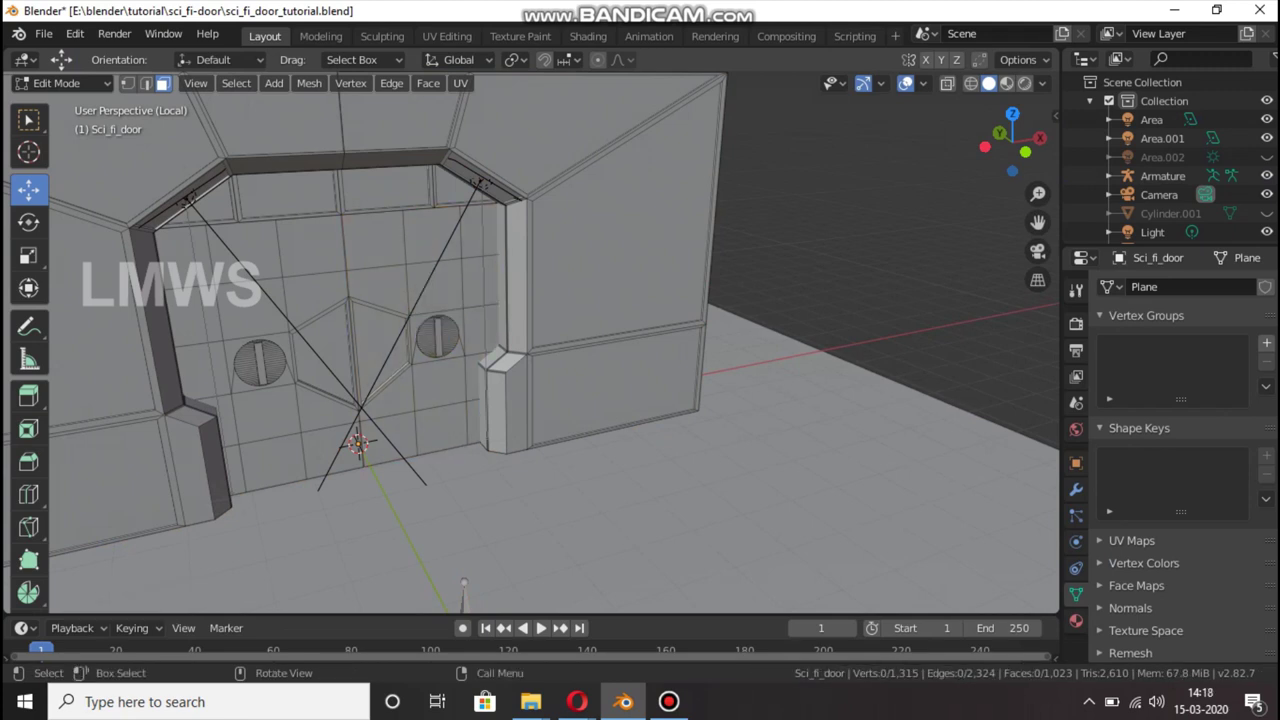
{"action": "left_click", "coordinate": [385, 190]}
{"action": "key", "text": "ctrl+l"}
{"action": "left_click", "coordinate": [462, 188]}
{"action": "key", "text": "ctrl+l"}
{"action": "key", "text": "alt+a"}
{"action": "left_click", "coordinate": [437, 335]}
{"action": "key", "text": "ctrl+l"}
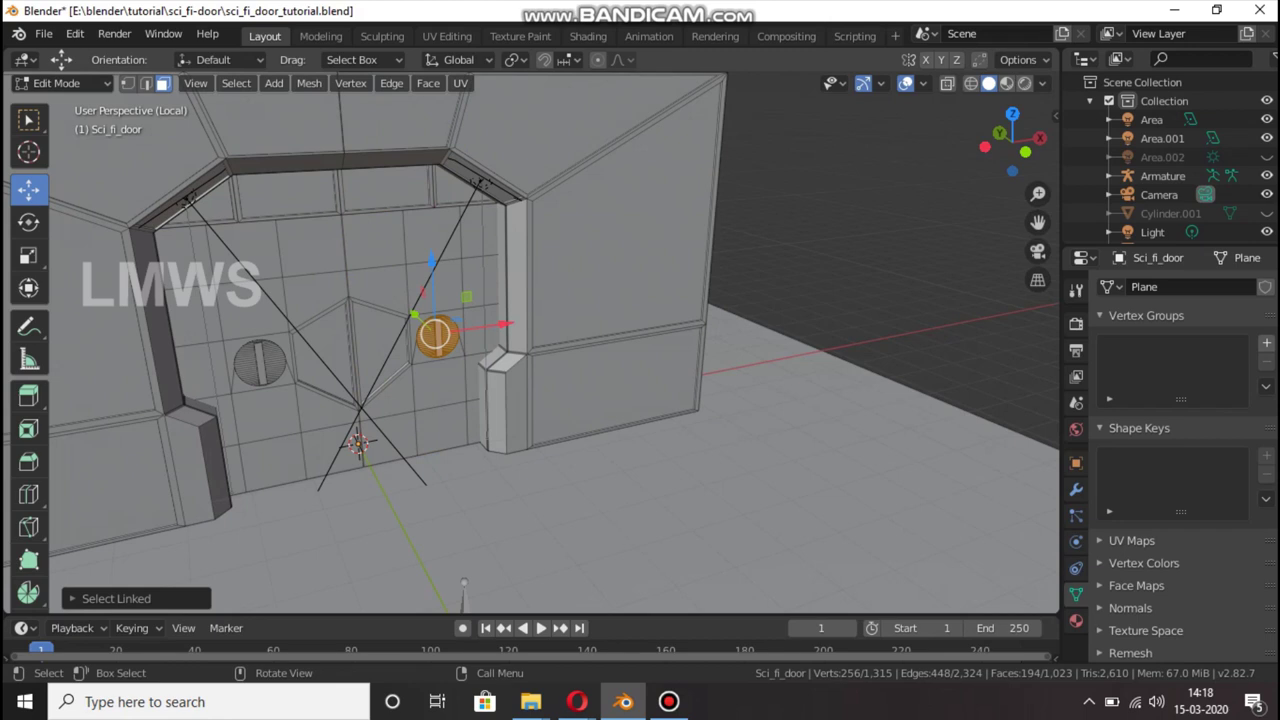
{"action": "scroll", "coordinate": [530, 340], "scroll_direction": "down", "scroll_amount": 5}
Select the armature and switch it into Edit Mode
{"action": "key", "text": "Tab"}
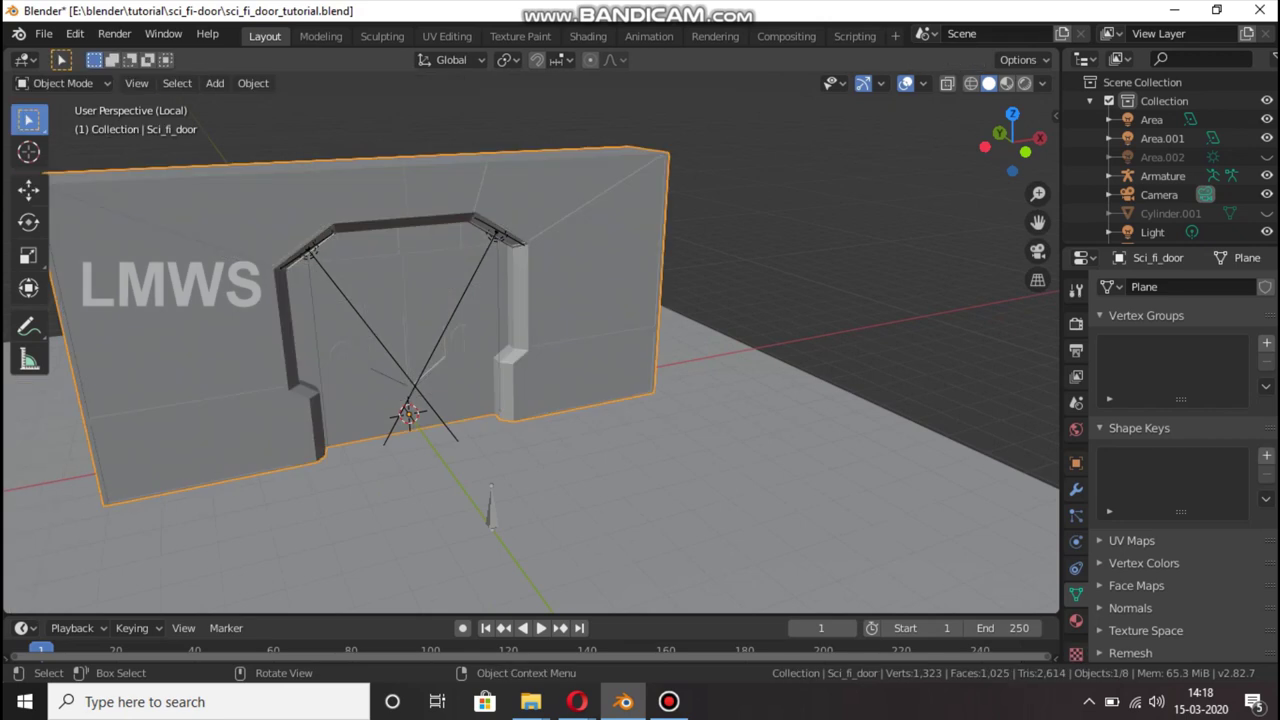
{"action": "left_click", "coordinate": [480, 540]}
{"action": "left_click", "coordinate": [490, 505]}
{"action": "key", "text": "Tab"}
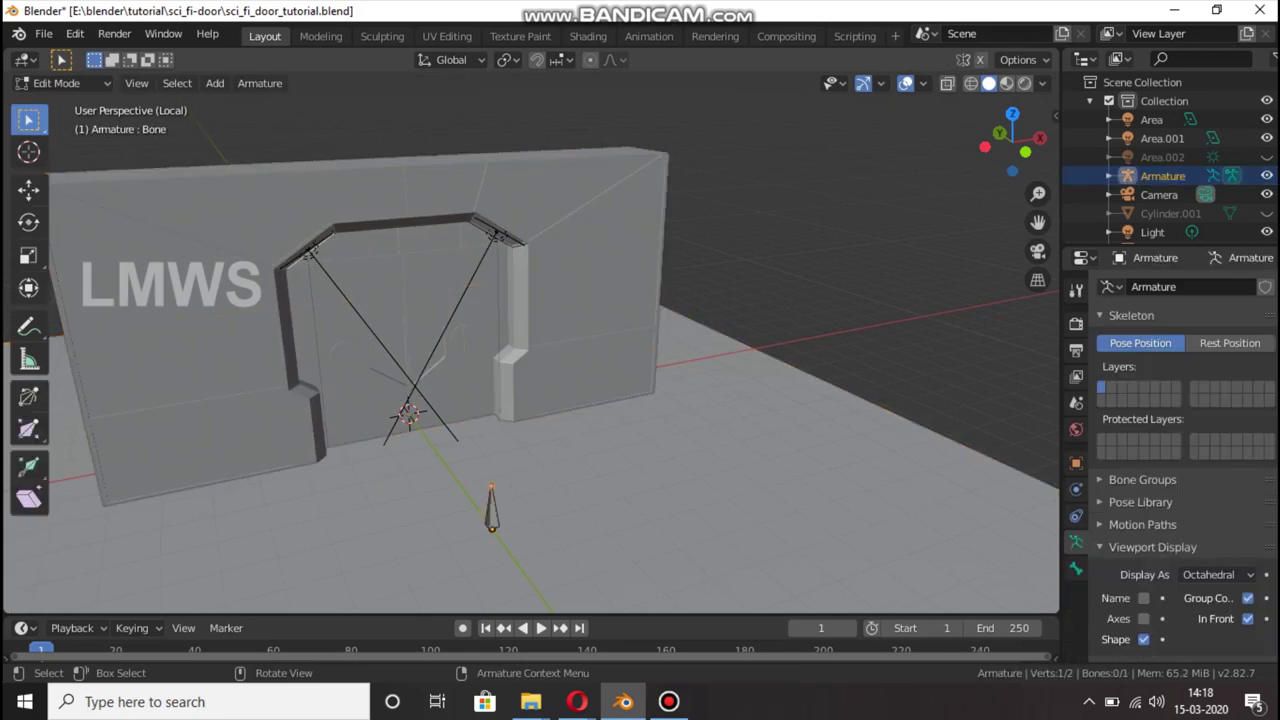
{"action": "key", "text": "Tab"}
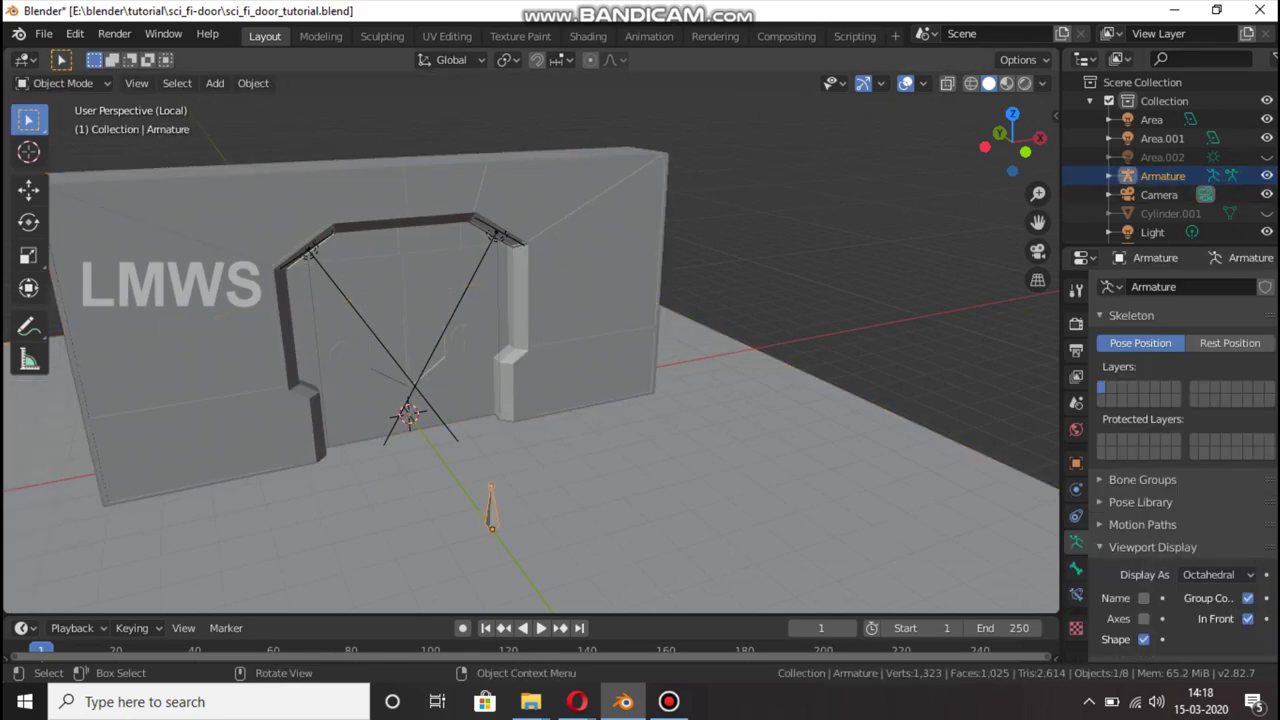
{"action": "left_click", "coordinate": [63, 83]}
{"action": "left_click", "coordinate": [62, 125]}
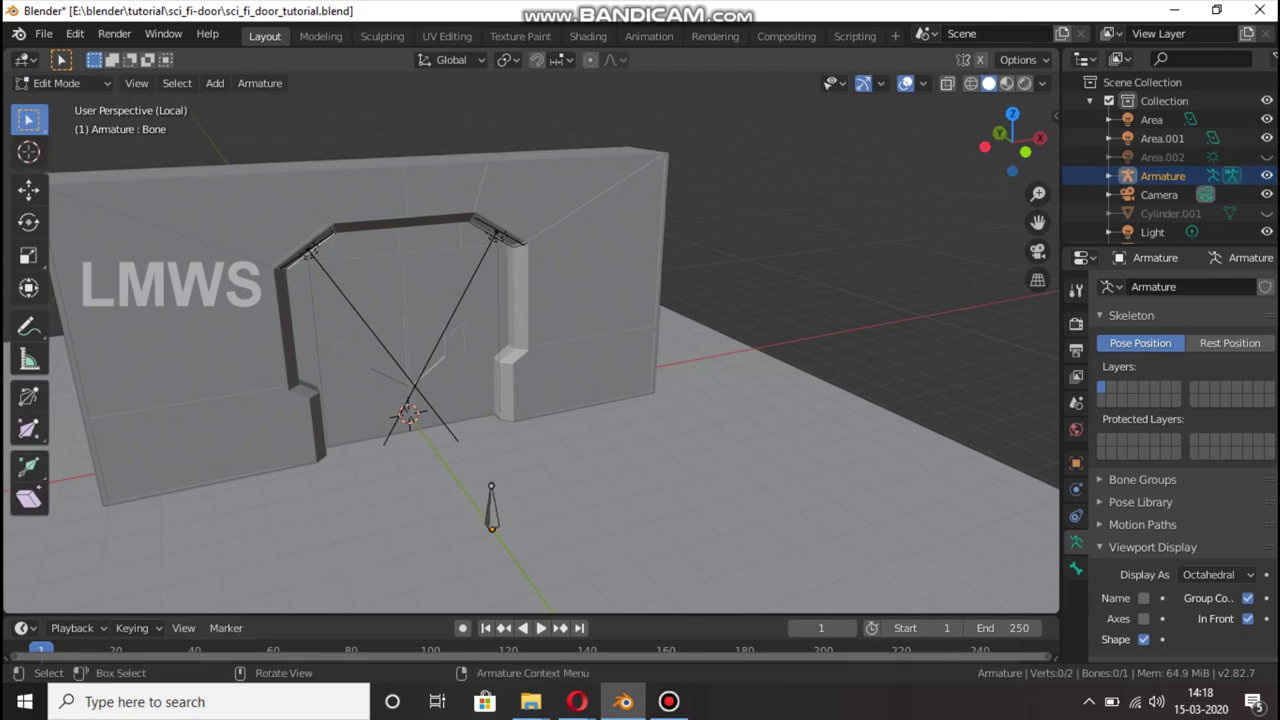
Rotate the bone -90° about X so it lies flat
{"action": "key", "text": "a"}
{"action": "key", "text": "KP_1"}
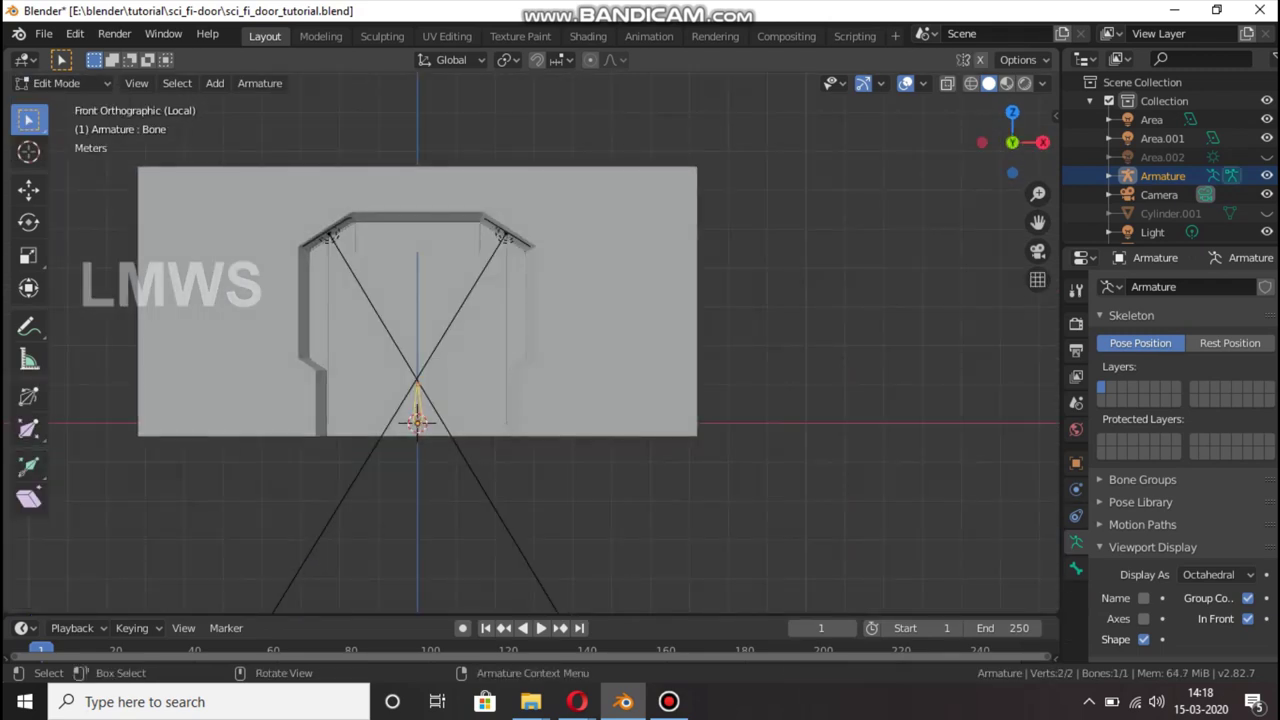
{"action": "key", "text": "KP_3"}
{"action": "key", "text": "KP_1"}
{"action": "left_click_drag", "start_coordinate": [1012, 142], "coordinate": [985, 170]}
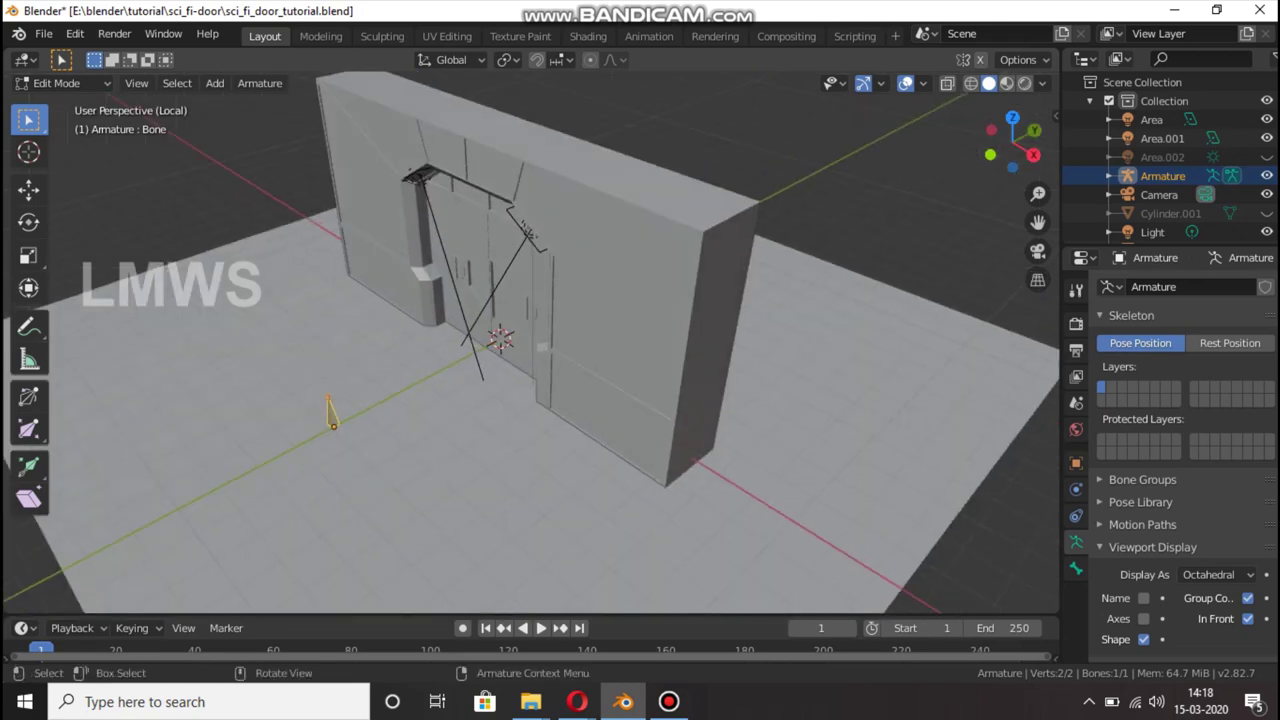
{"action": "key", "text": "KP_3"}
{"action": "key", "text": "r"}
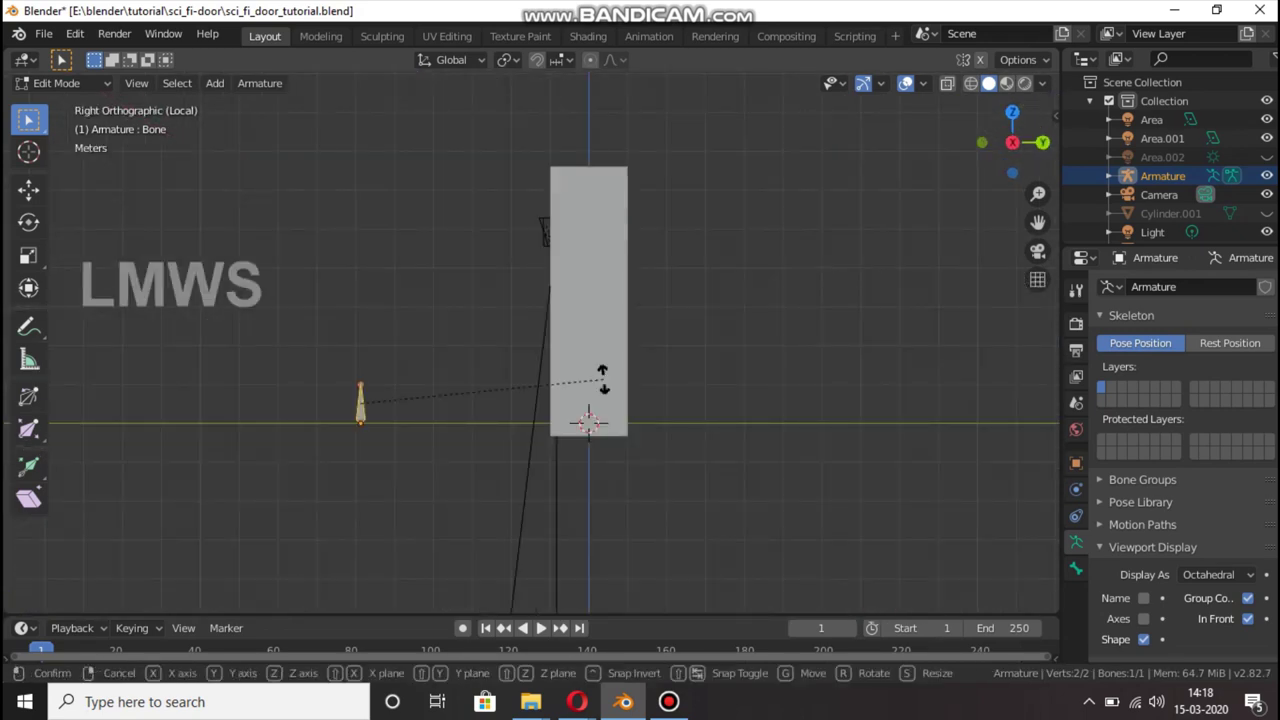
{"action": "type", "text": "x"}
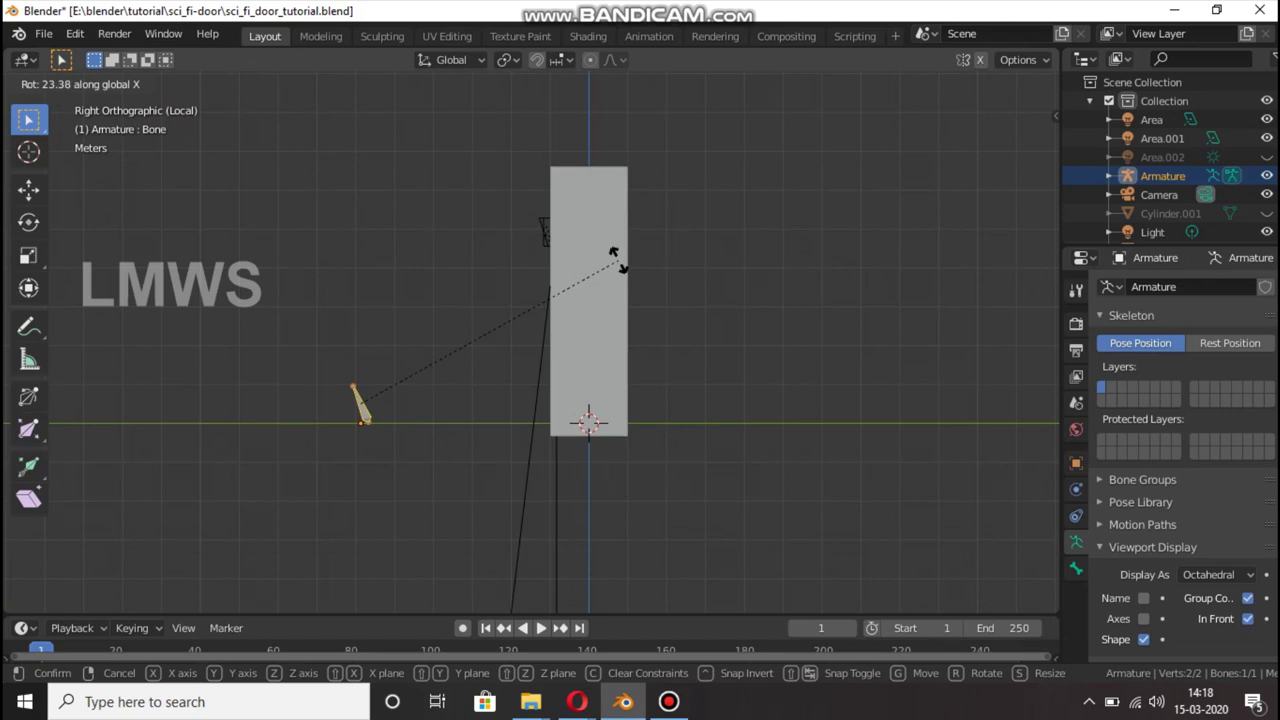
{"action": "type", "text": "-90"}
{"action": "key", "text": "Return"}
{"action": "left_click_drag", "start_coordinate": [1012, 142], "coordinate": [985, 150]}
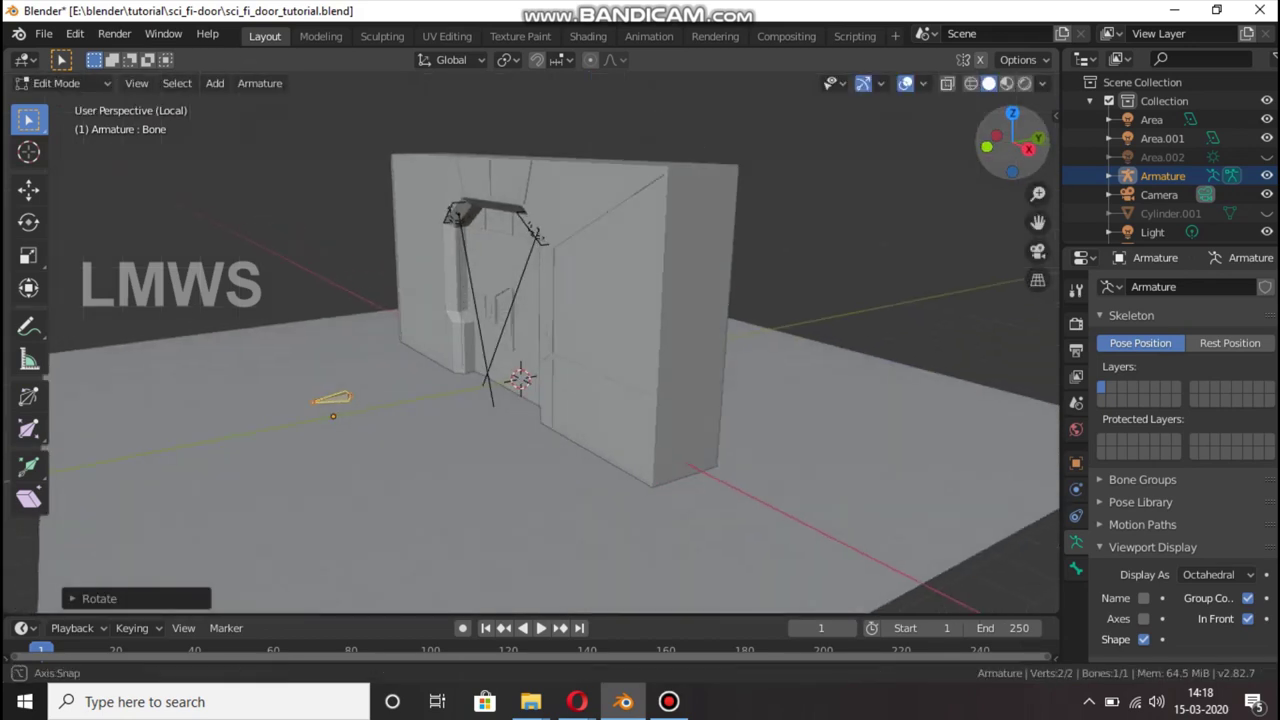
{"action": "scroll", "coordinate": [530, 360], "scroll_direction": "up", "scroll_amount": 3}
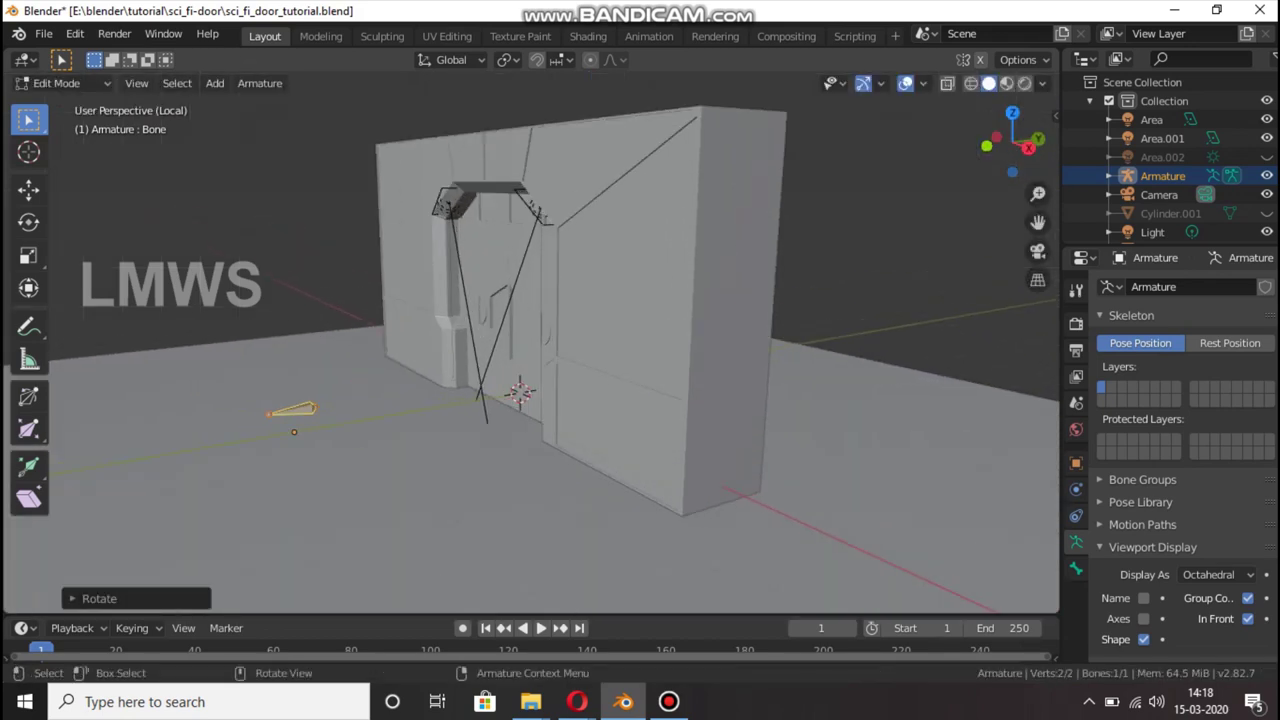
Stretch the bone's tail outward along the Y axis to lengthen it
{"action": "key", "text": "alt+a"}
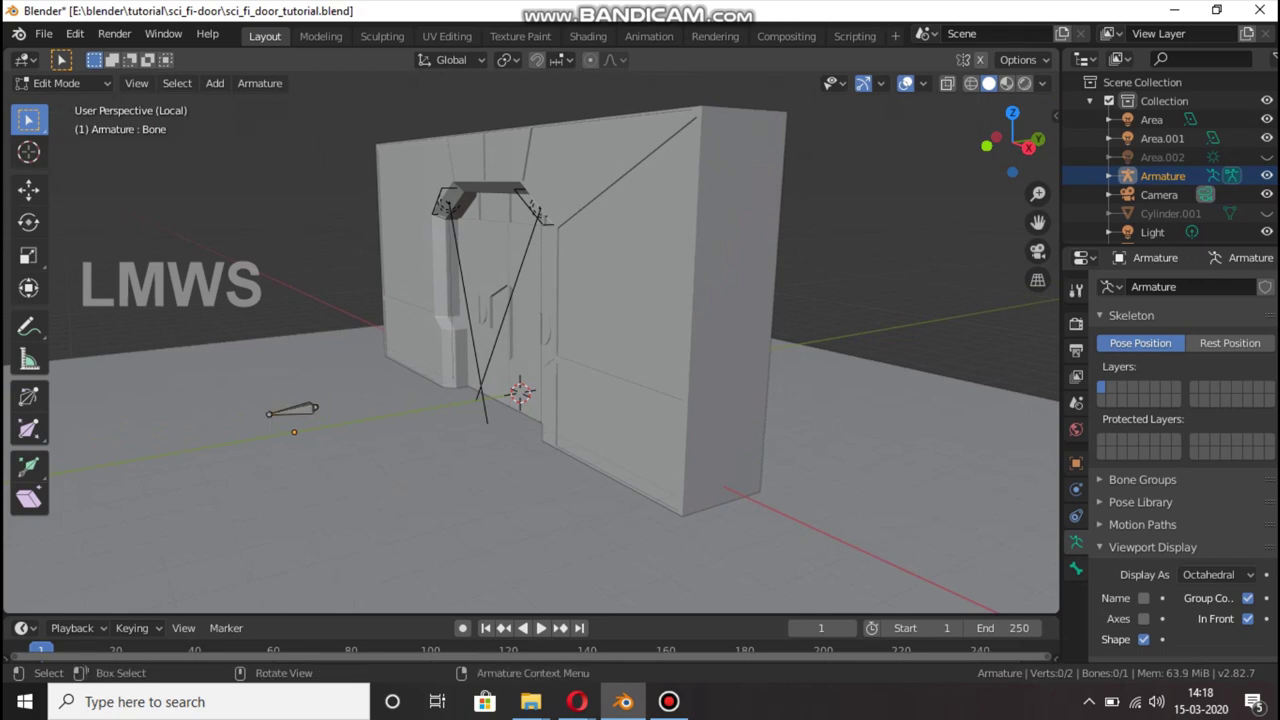
{"action": "key", "text": "e"}
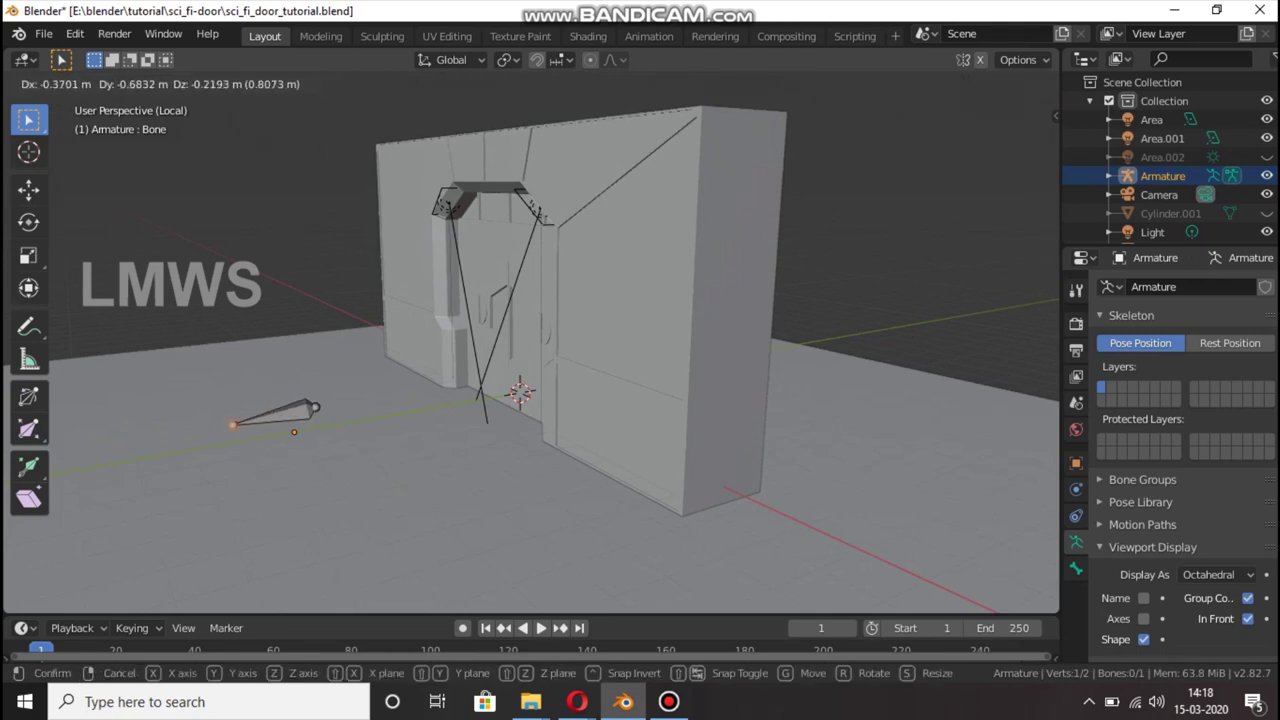
{"action": "key", "text": "y"}
{"action": "key", "text": "Return"}
Centre the bone under the door along Y, lower it along Z, and save
{"action": "key", "text": "a"}
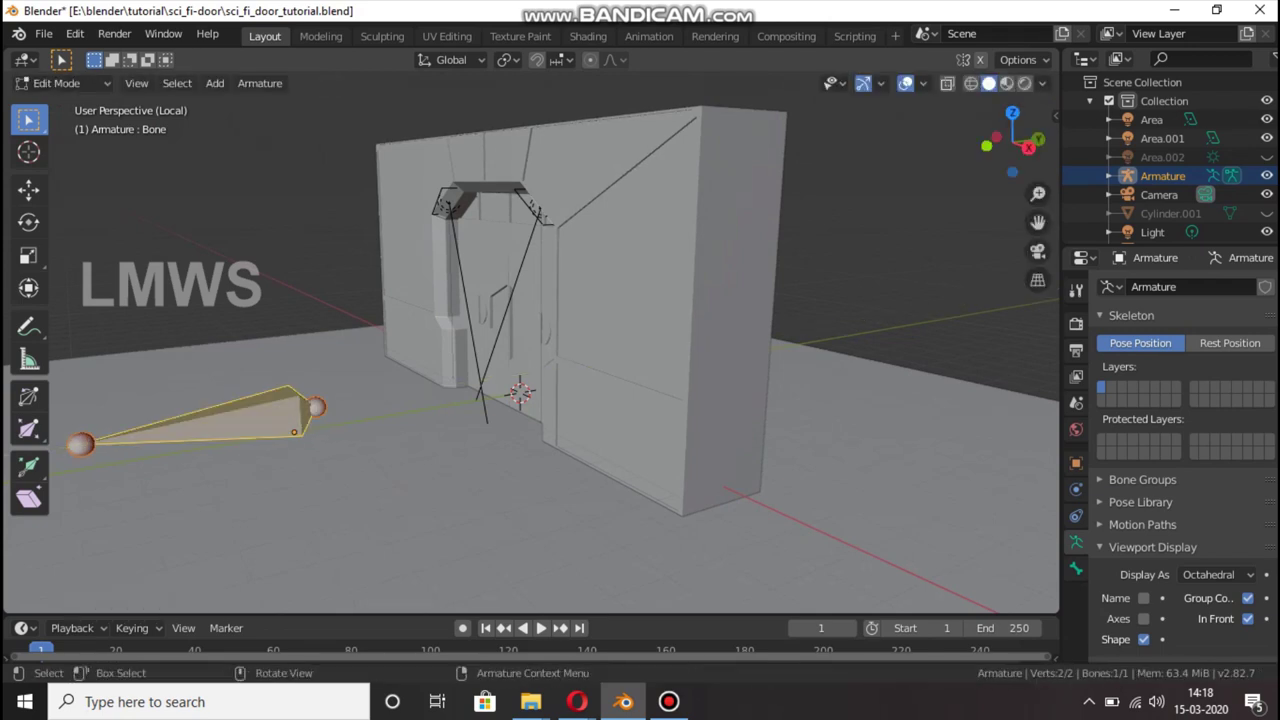
{"action": "key", "text": "KP_3"}
{"action": "key", "text": "g"}
{"action": "key", "text": "y"}
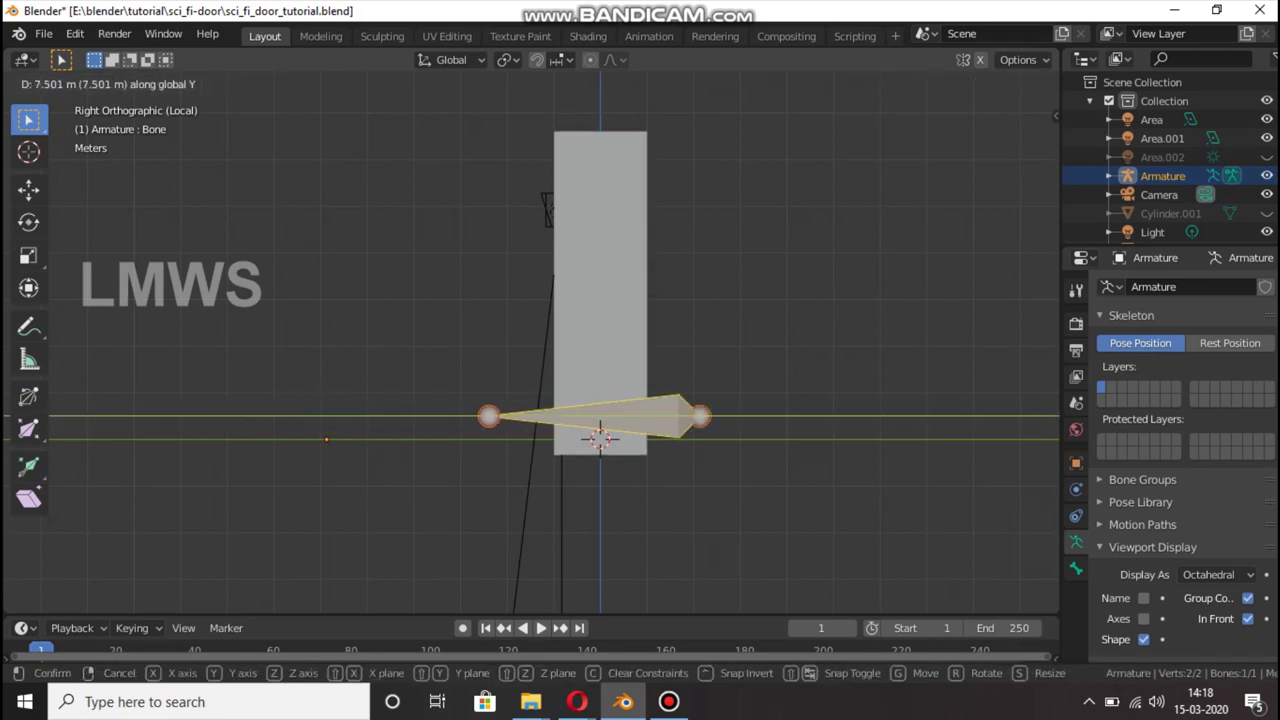
{"action": "key", "text": "Return"}
{"action": "key", "text": "g"}
{"action": "key", "text": "z"}
{"action": "key", "text": "Return"}
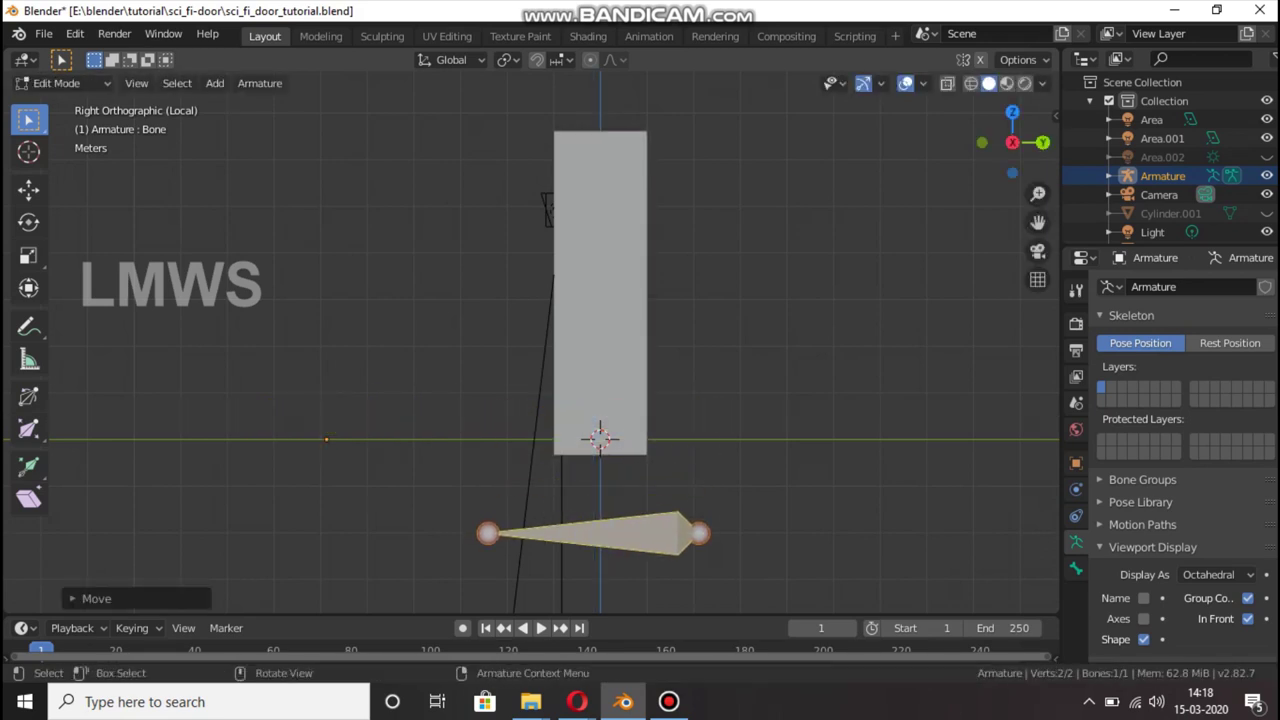
{"action": "middle_click_drag", "start_coordinate": [600, 437], "coordinate": [540, 390]}
{"action": "scroll", "coordinate": [530, 400], "scroll_direction": "down", "scroll_amount": 2}
{"action": "key", "text": "alt+a"}
{"action": "key", "text": "ctrl+s"}
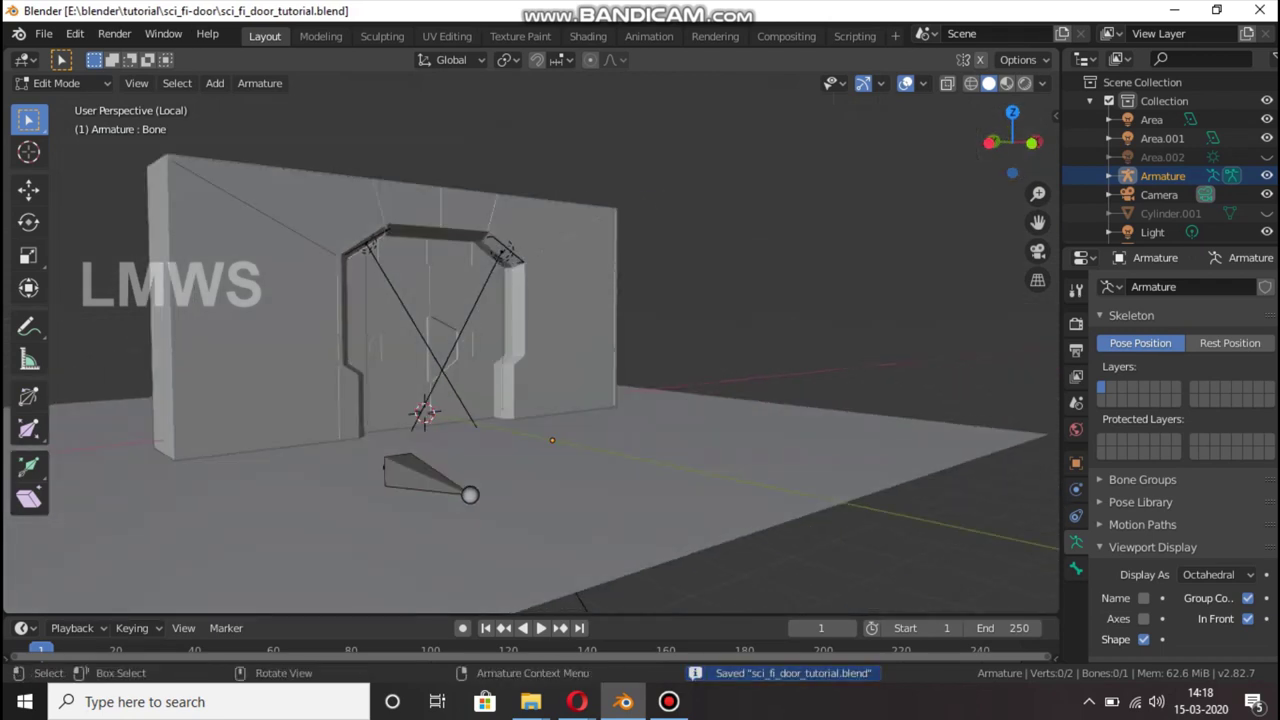
Rename the floor bone to Main_bone in Bone properties and save the file
{"action": "left_click", "coordinate": [425, 475]}
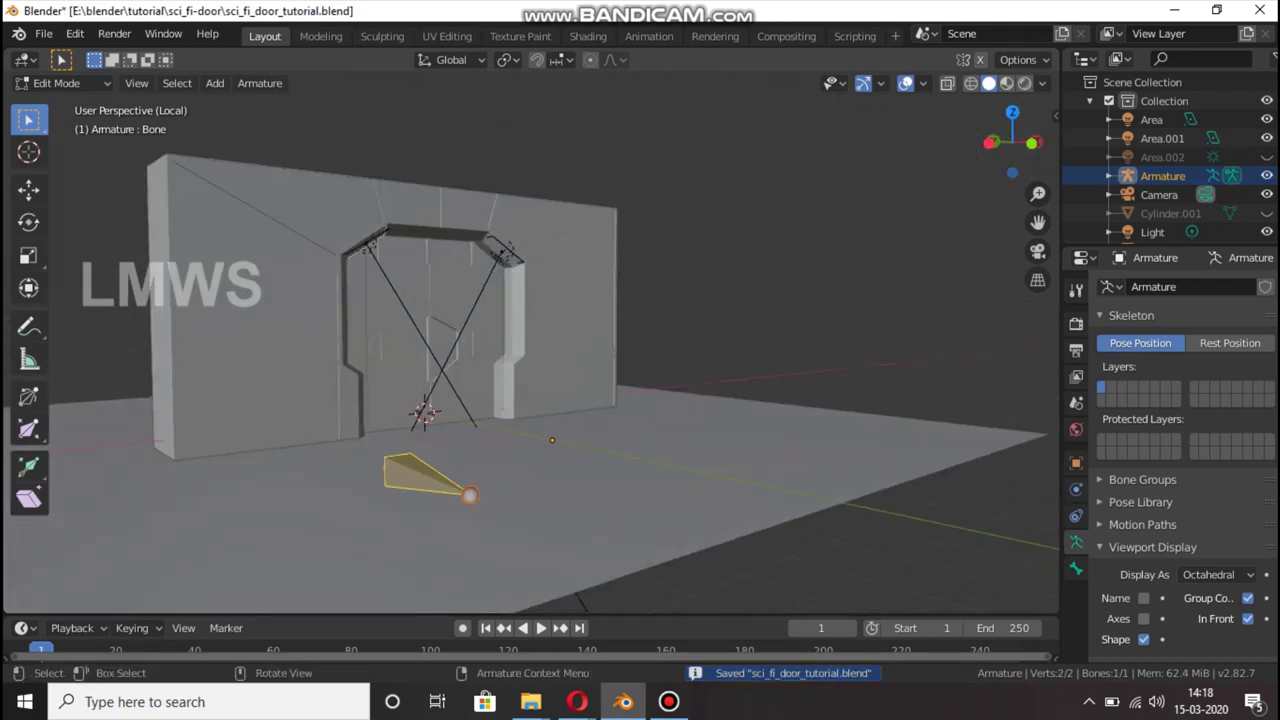
{"action": "left_click", "coordinate": [1076, 516]}
{"action": "left_click", "coordinate": [1076, 489]}
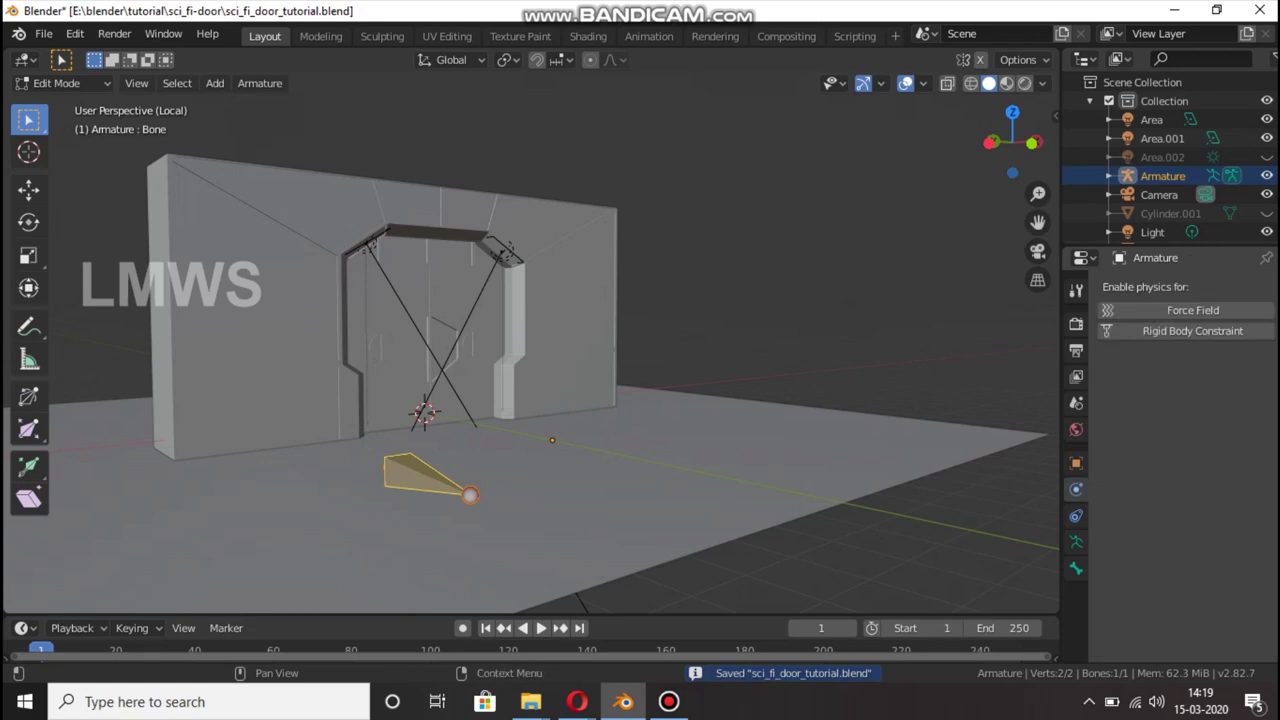
{"action": "left_click", "coordinate": [1076, 541]}
{"action": "left_click", "coordinate": [1076, 568]}
{"action": "double_click", "coordinate": [1190, 287]}
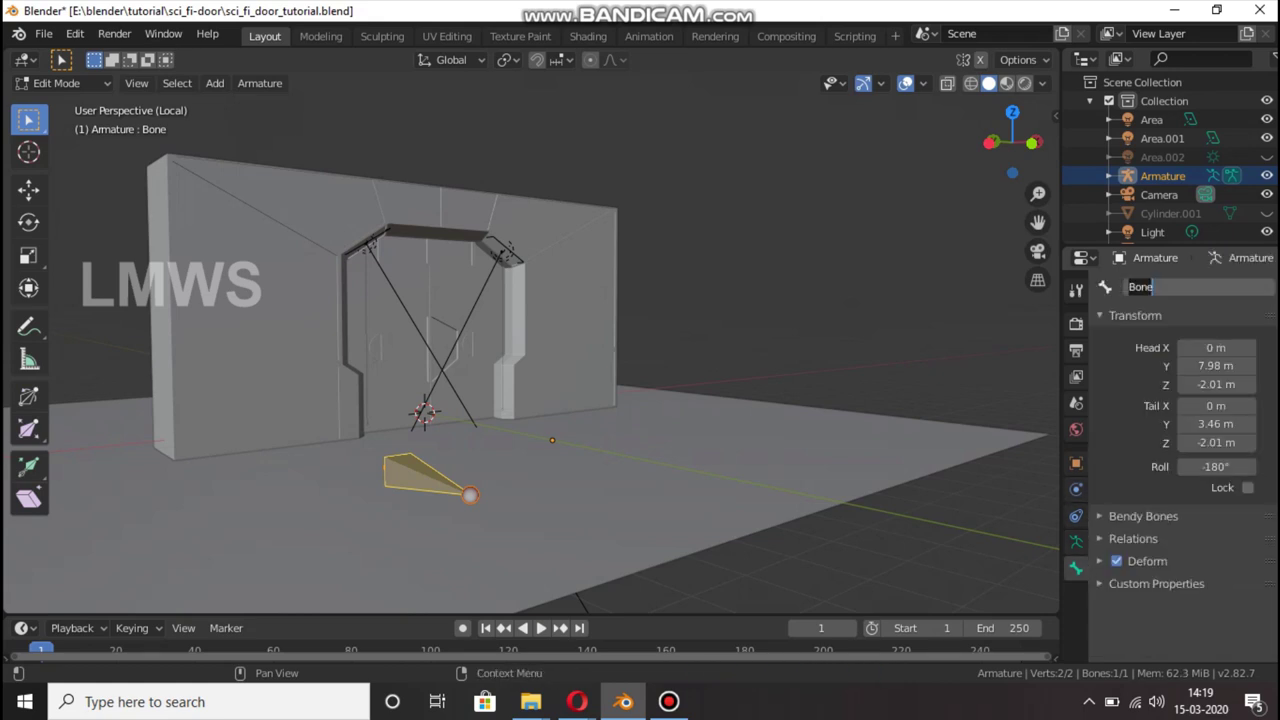
{"action": "type", "text": "Main_bn"}
{"action": "type", "text": "one"}
{"action": "key", "text": "Return"}
{"action": "key", "text": "ctrl+s"}
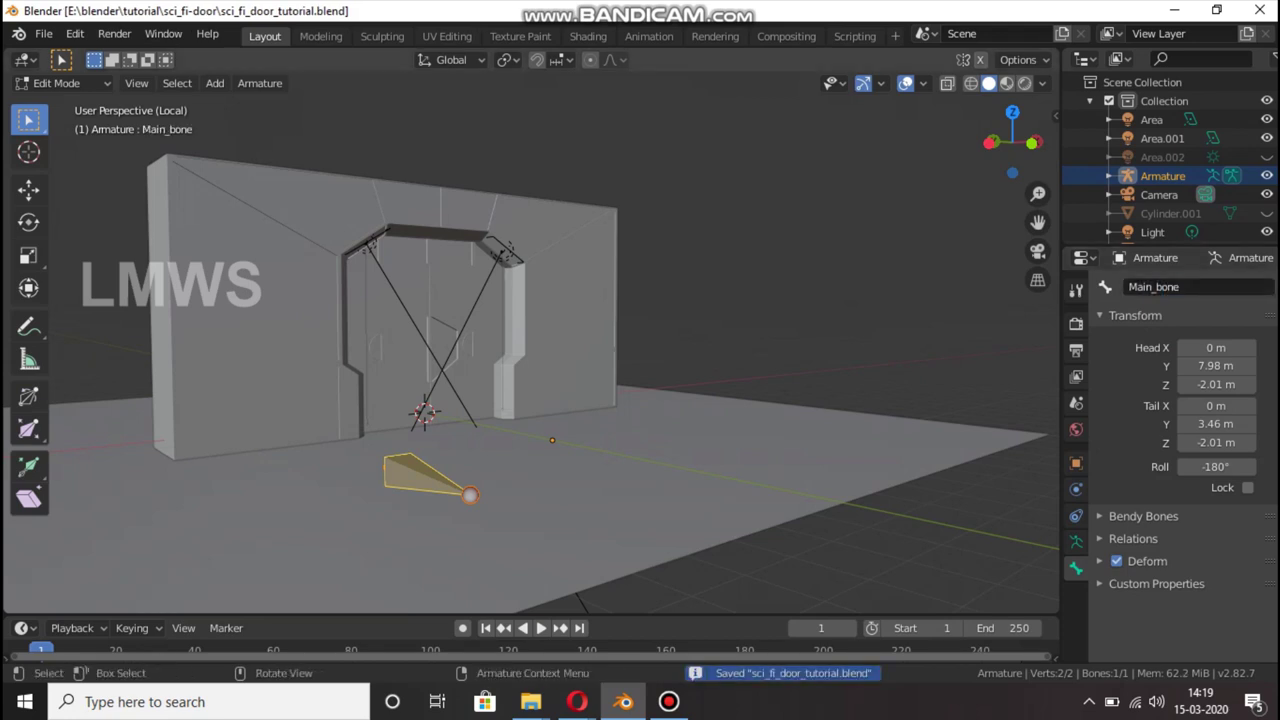
Deselect all bones and add a new upright bone at the 3D cursor
{"action": "key", "text": "alt+a"}
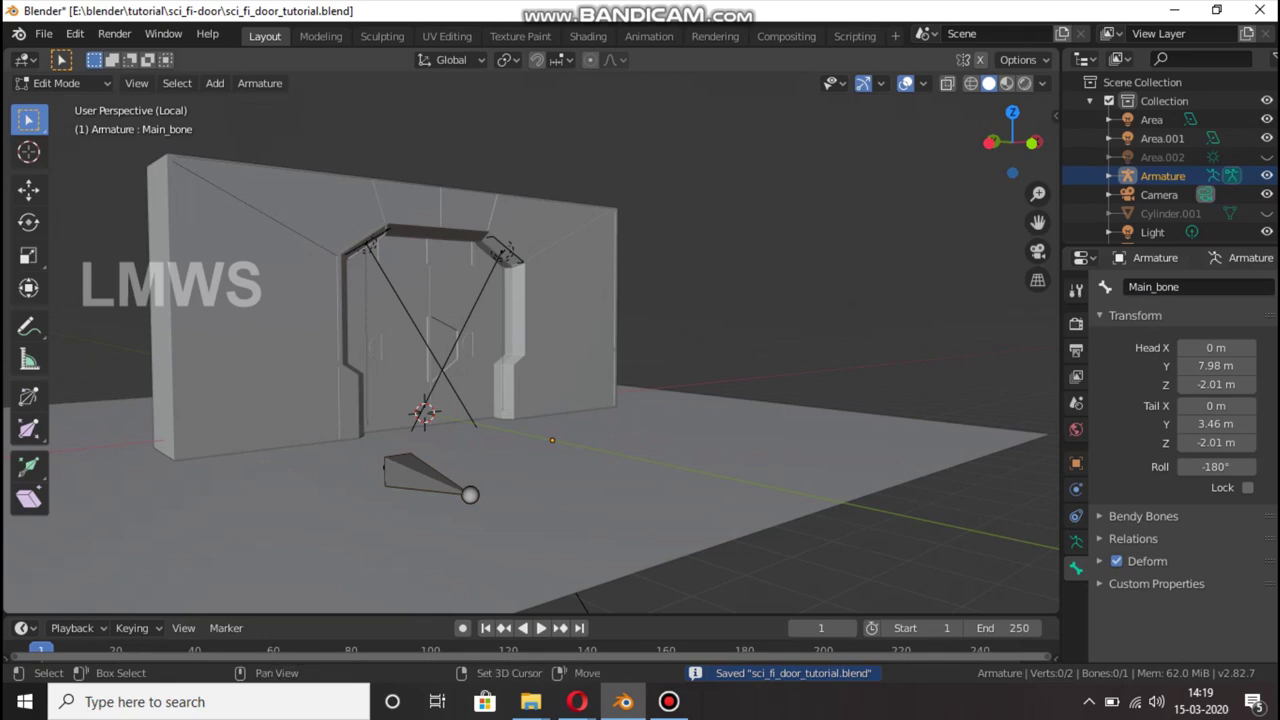
{"action": "key", "text": "shift+a"}
{"action": "scroll", "coordinate": [530, 340], "scroll_direction": "up", "scroll_amount": 4}
Move the new bone 1.27 m right along X and forward to Y 1.76 m
{"action": "left_click", "coordinate": [343, 440]}
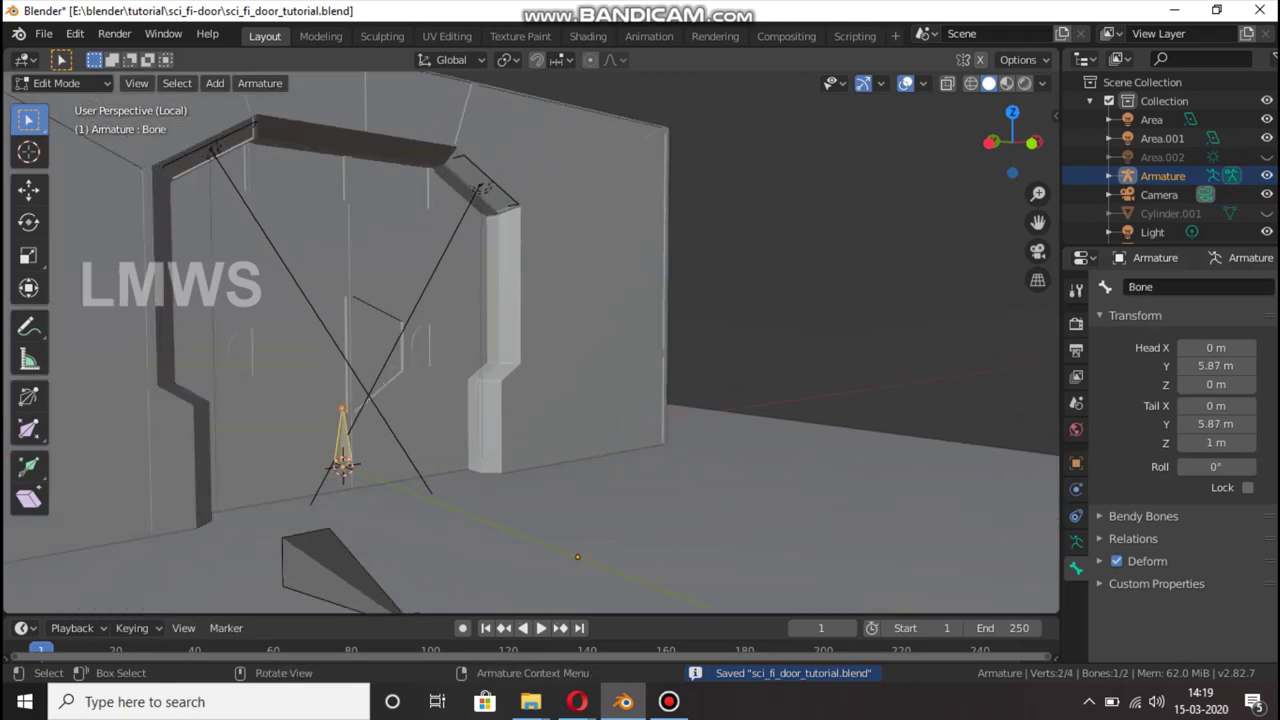
{"action": "key", "text": "KP_1"}
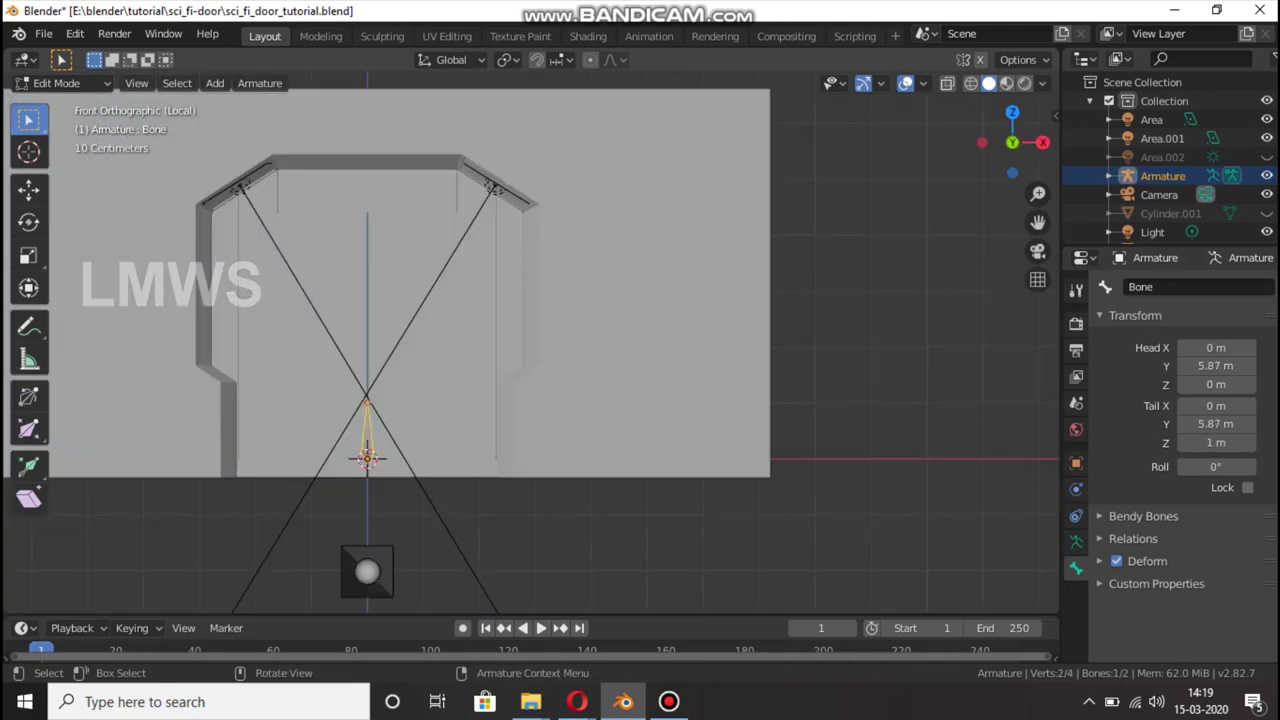
{"action": "key", "text": "g"}
{"action": "key", "text": "x"}
{"action": "key", "text": "Return"}
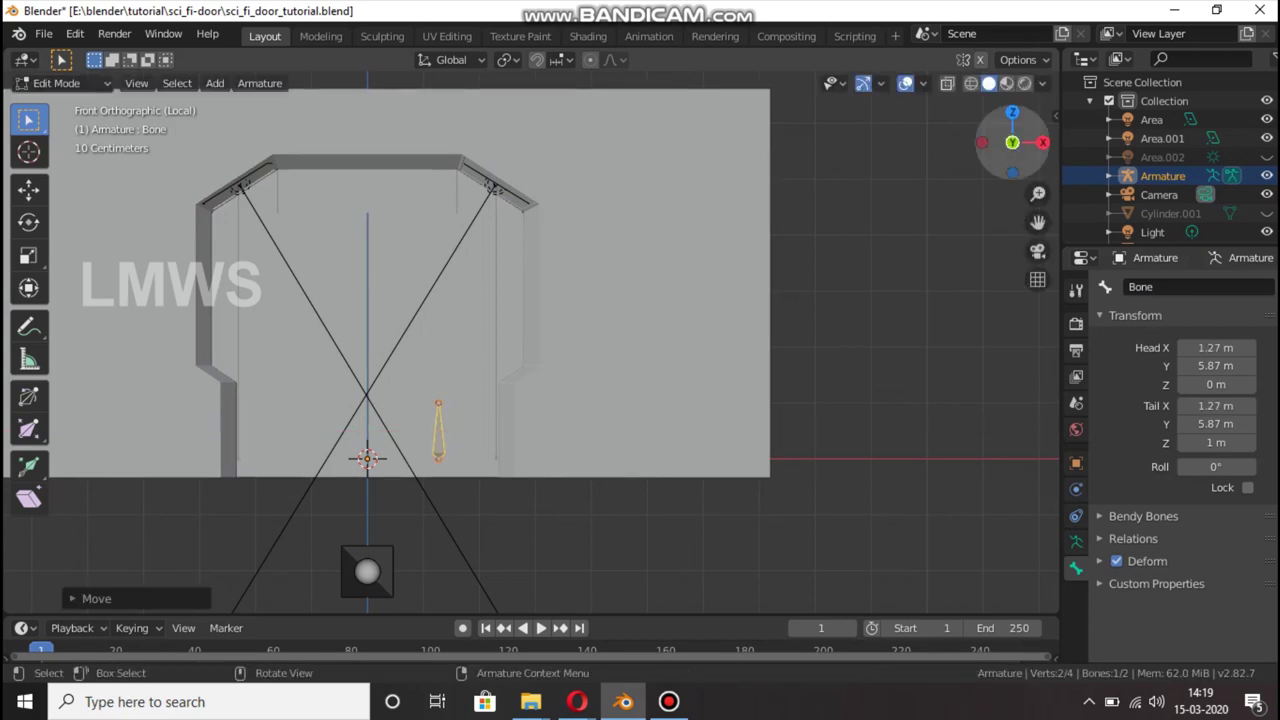
{"action": "left_click_drag", "start_coordinate": [1012, 142], "coordinate": [960, 170]}
{"action": "key", "text": "g"}
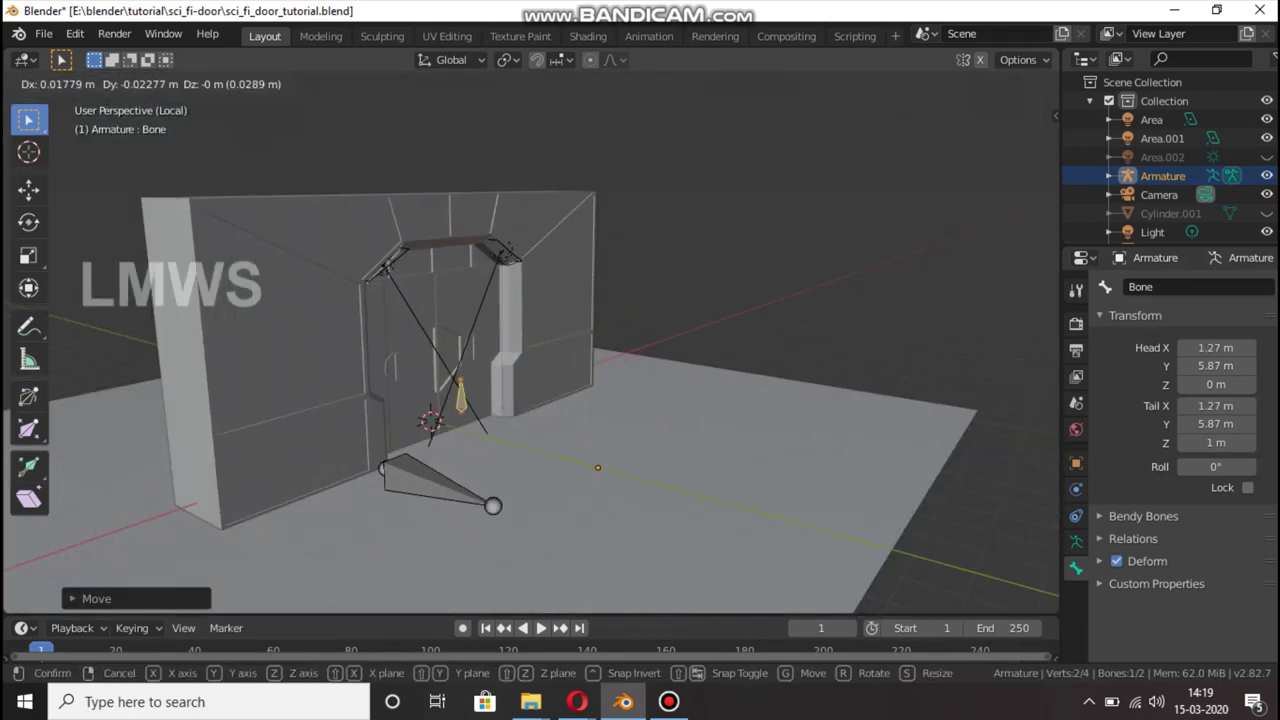
{"action": "key", "text": "Return"}
{"action": "scroll", "coordinate": [530, 340], "scroll_direction": "up", "scroll_amount": 2}
{"action": "scroll", "coordinate": [530, 340], "scroll_direction": "up", "scroll_amount": 2}
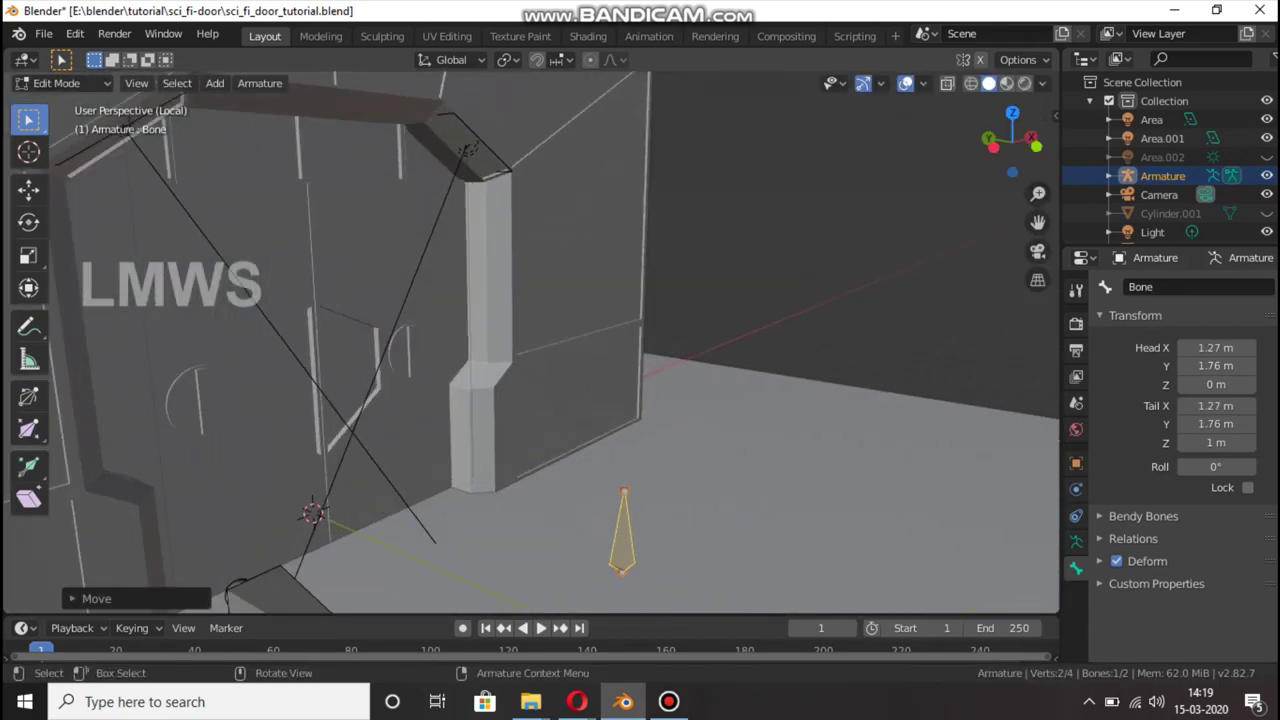
Rename the moved bone to F_door_l and save the file
{"action": "left_click", "coordinate": [1190, 287]}
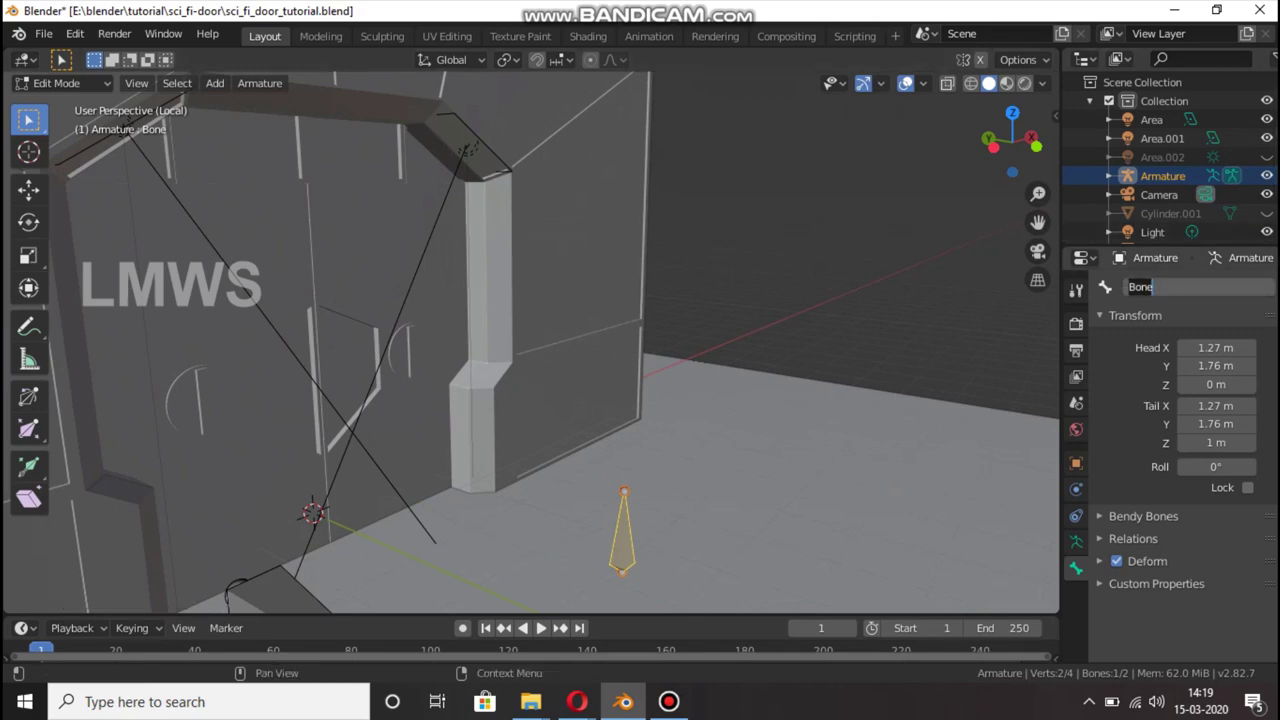
{"action": "type", "text": "F_door"}
{"action": "type", "text": "_l"}
{"action": "key", "text": "Return"}
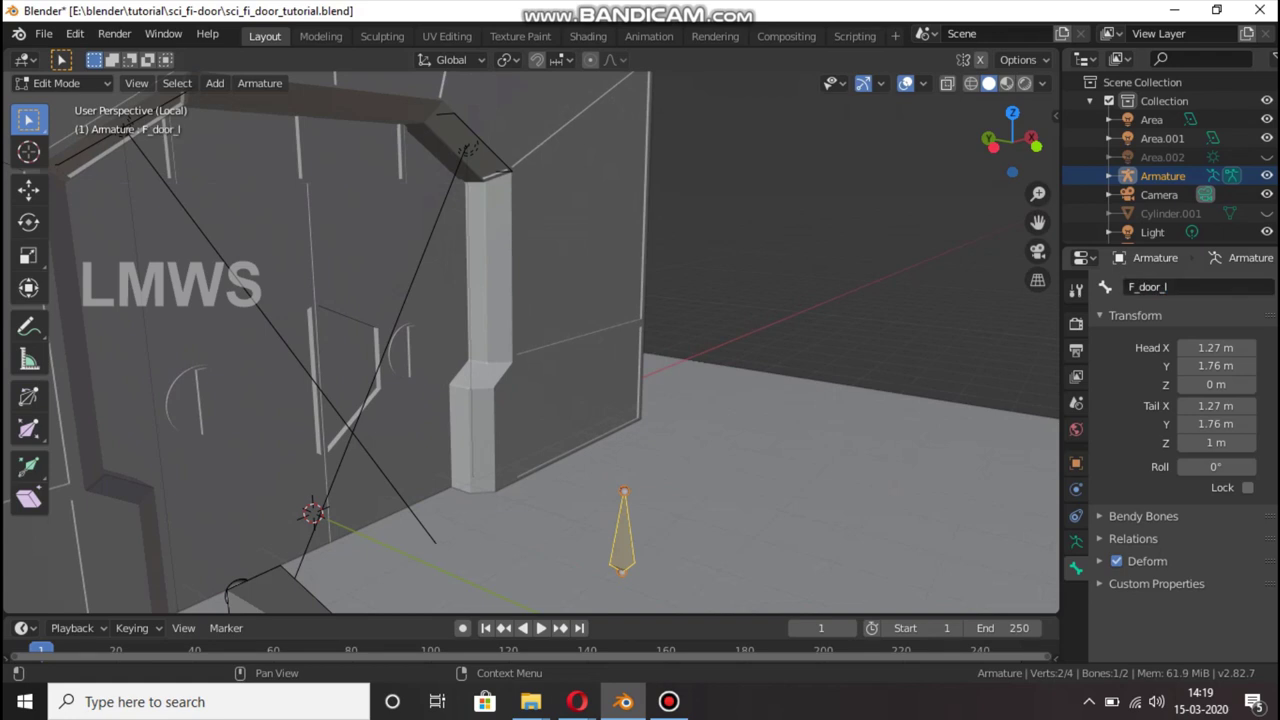
{"action": "key", "text": "ctrl+s"}
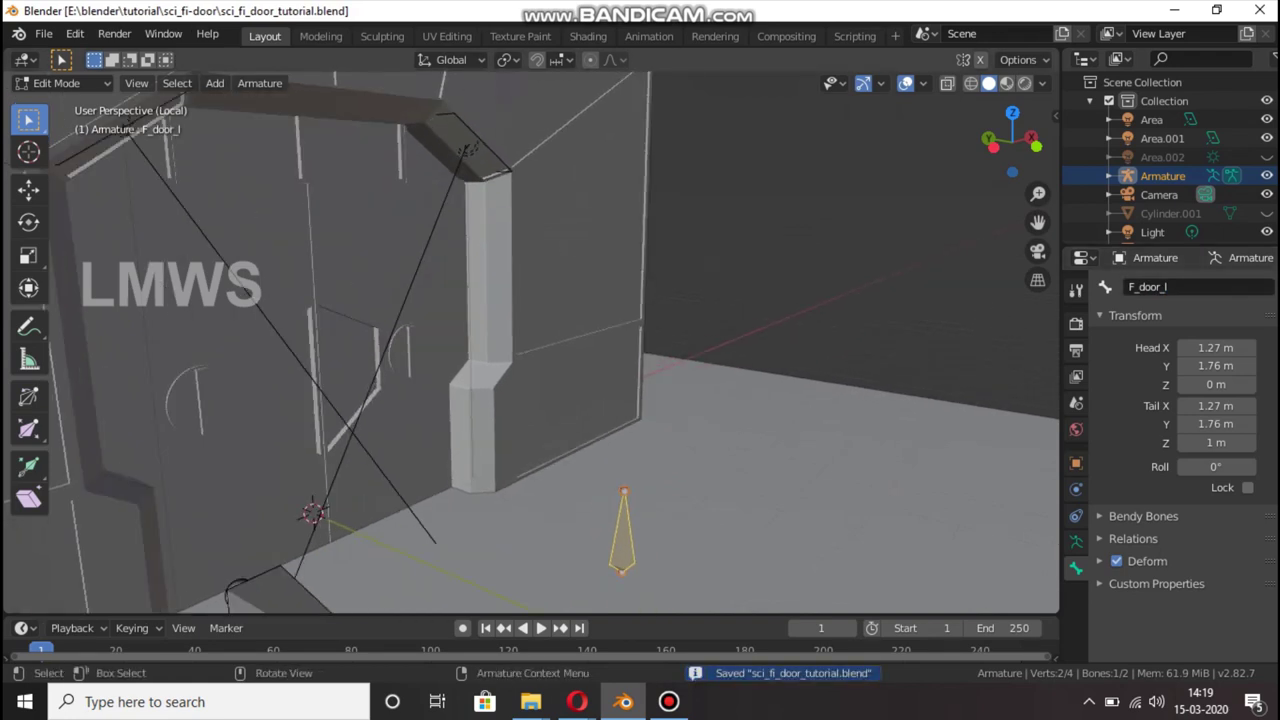
Undo a stray extrusion, deselect, and add a third bone at the 3D cursor
{"action": "key", "text": "e"}
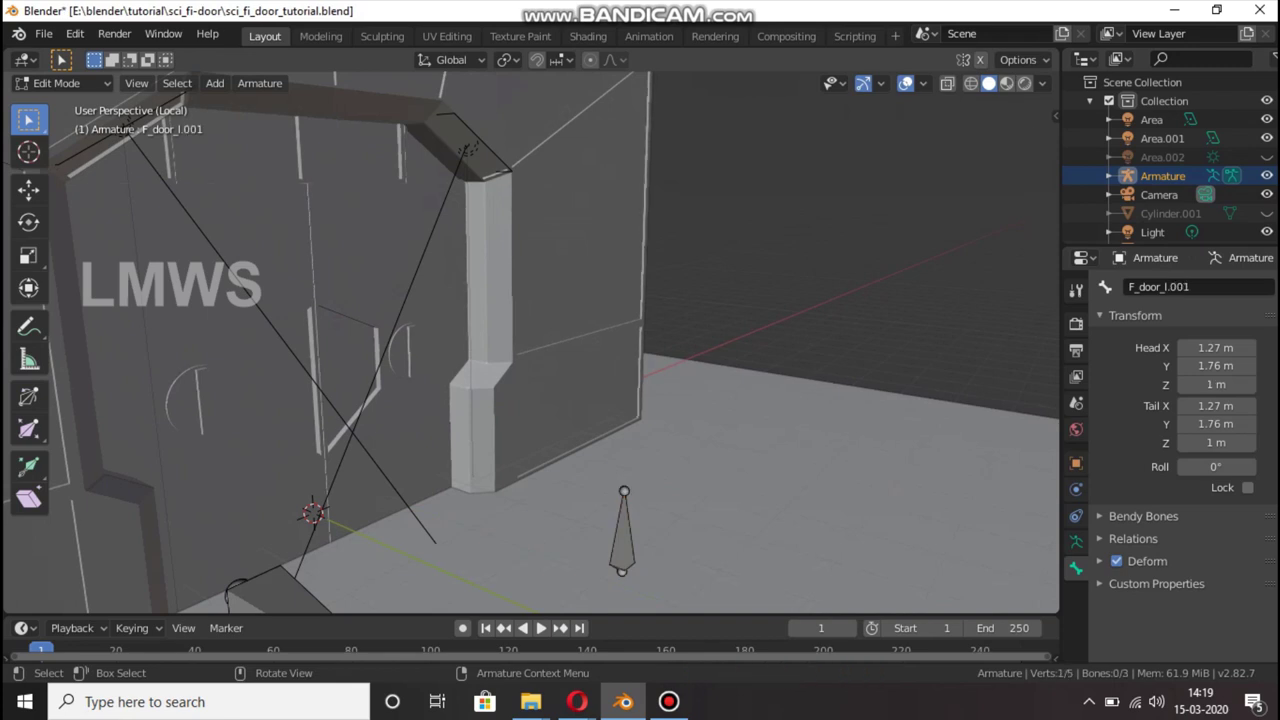
{"action": "key", "text": "x"}
{"action": "key", "text": "Escape"}
{"action": "key", "text": "ctrl+z"}
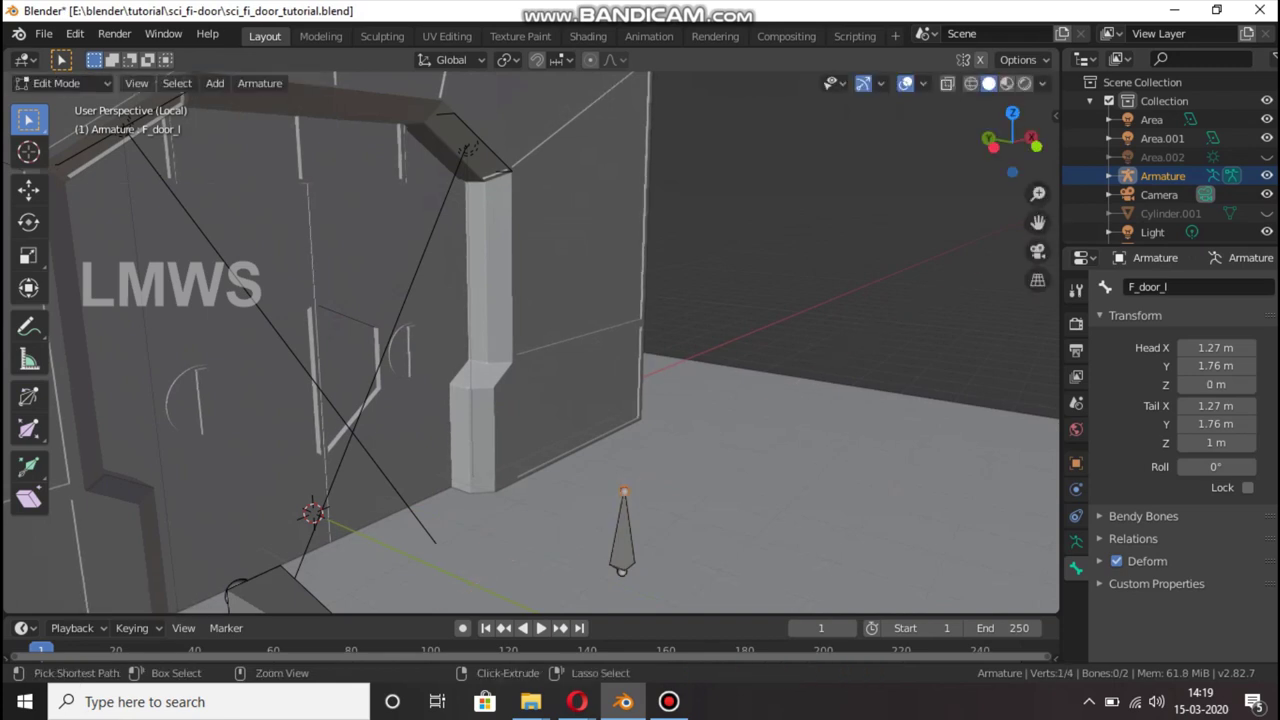
{"action": "key", "text": "alt+a"}
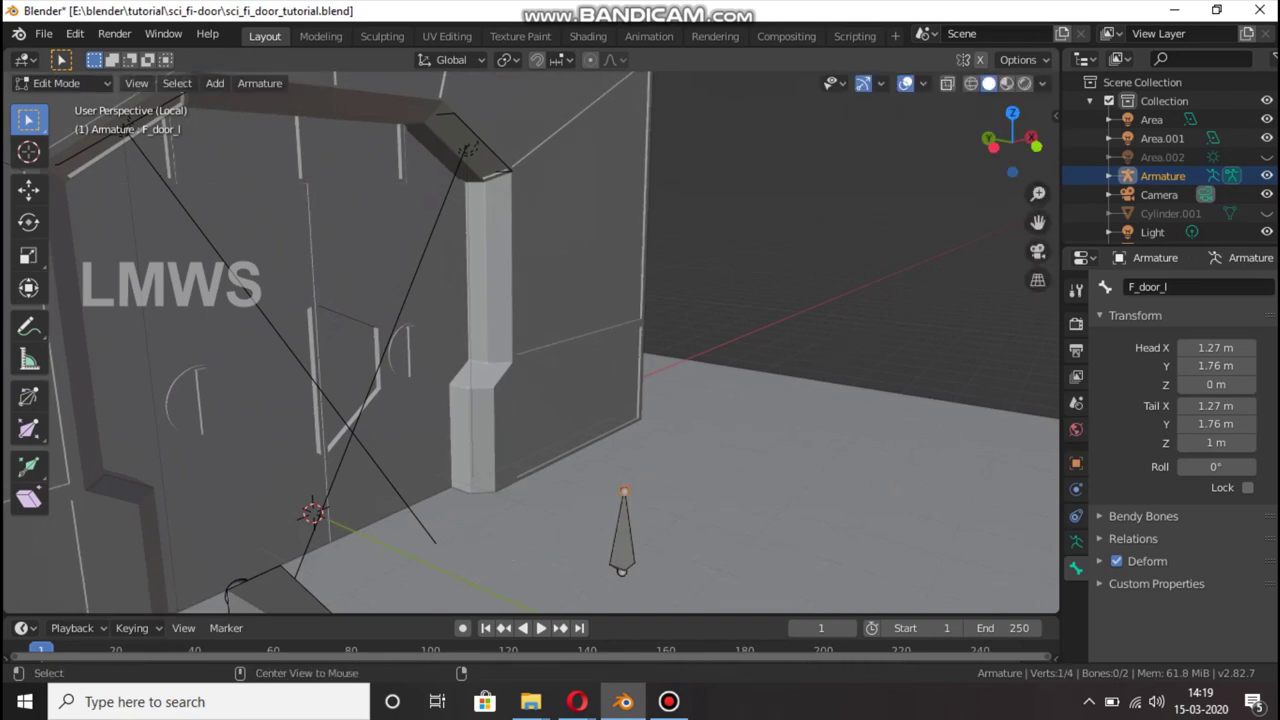
{"action": "key", "text": "shift+a"}
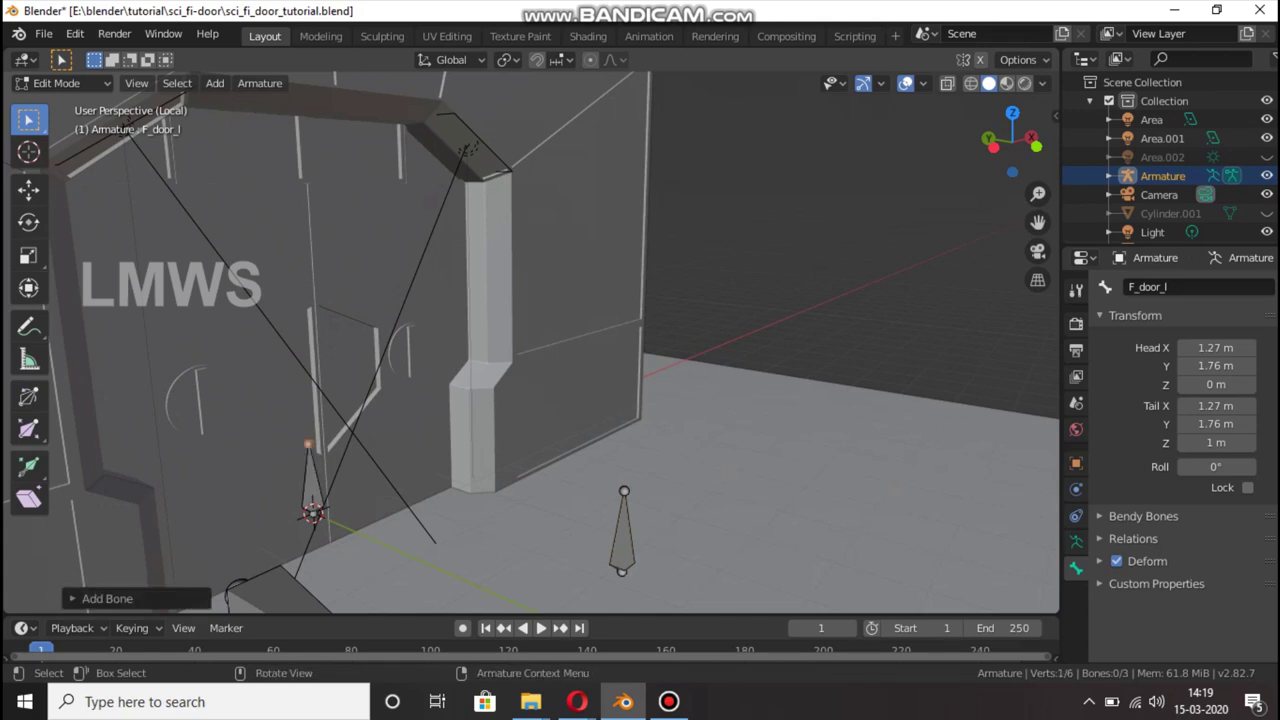
{"action": "key", "text": "KP_1"}
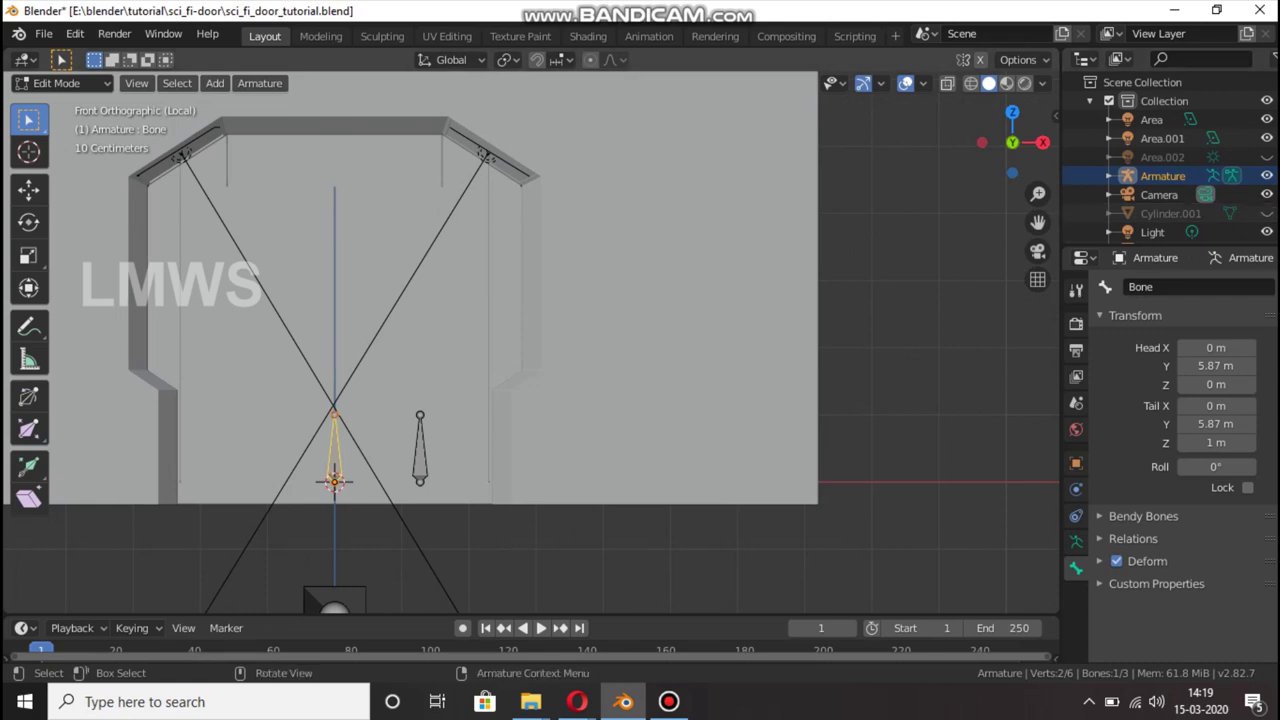
Rotate the third bone 90° then 180° about X and slide it along Y toward the door front
{"action": "middle_click_drag", "start_coordinate": [560, 420], "coordinate": [452, 550]}
{"action": "type", "text": "g"}
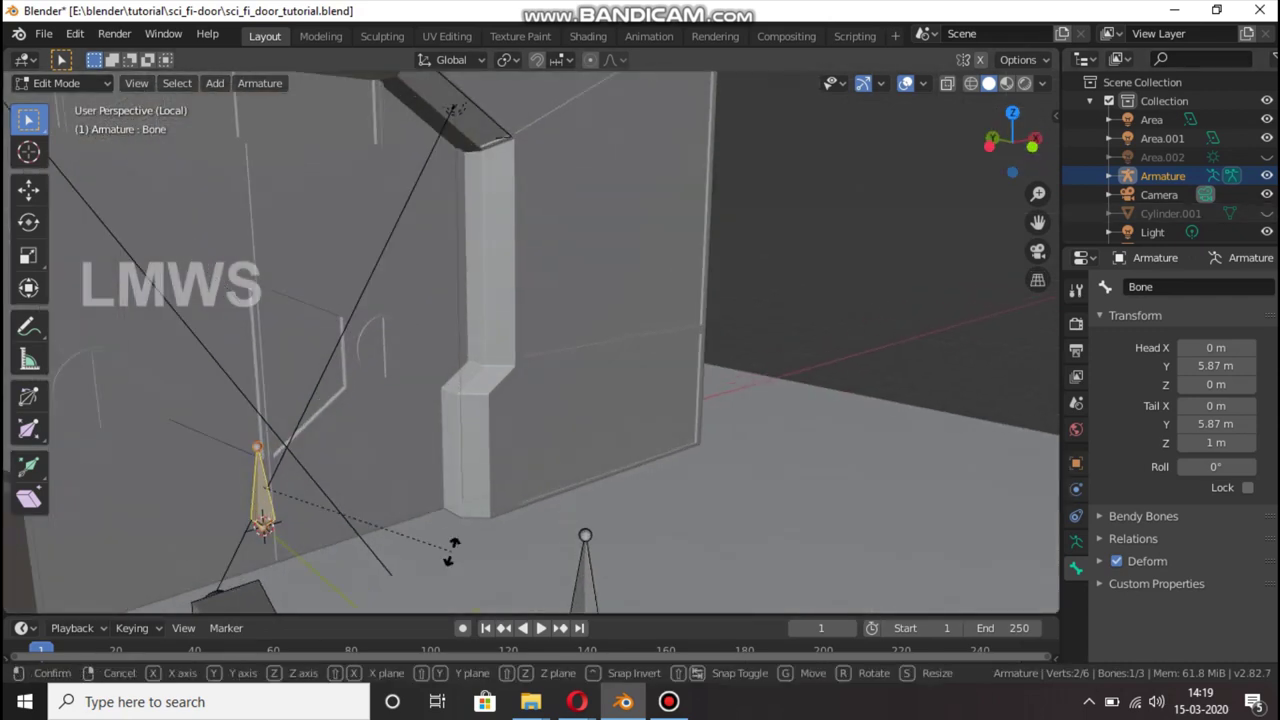
{"action": "type", "text": "x90"}
{"action": "key", "text": "Return"}
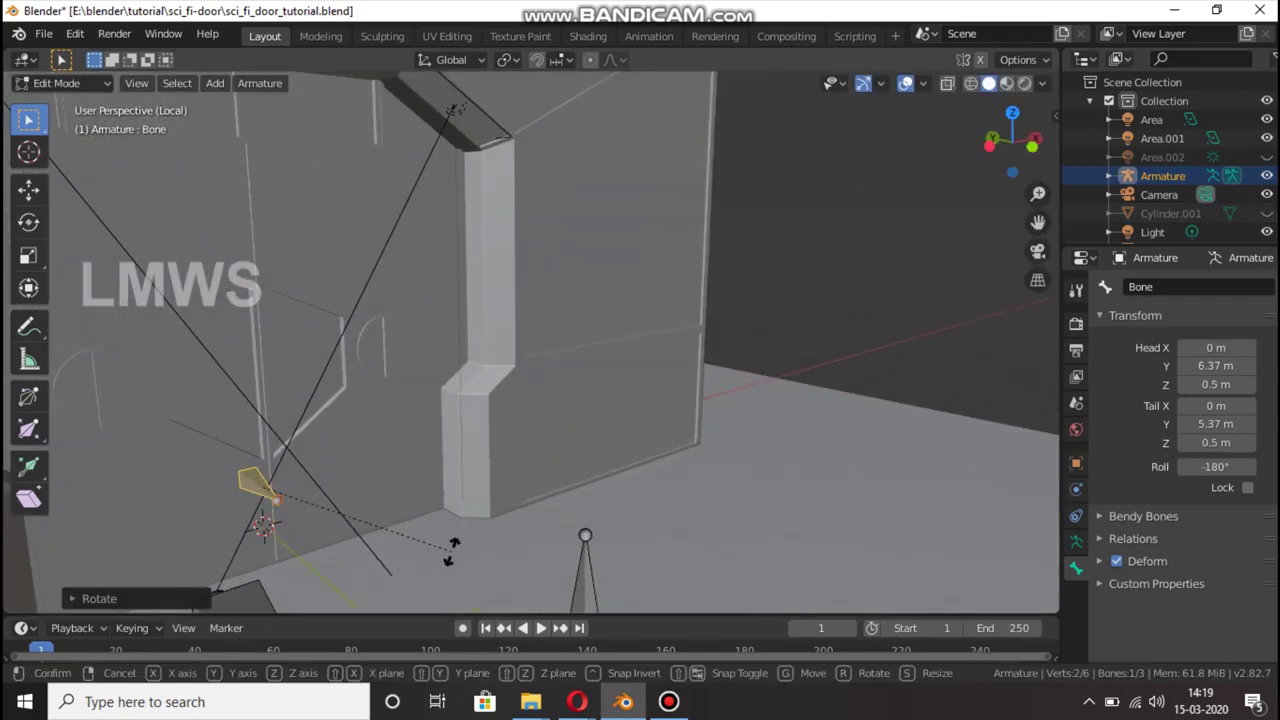
{"action": "type", "text": "rx180"}
{"action": "key", "text": "Return"}
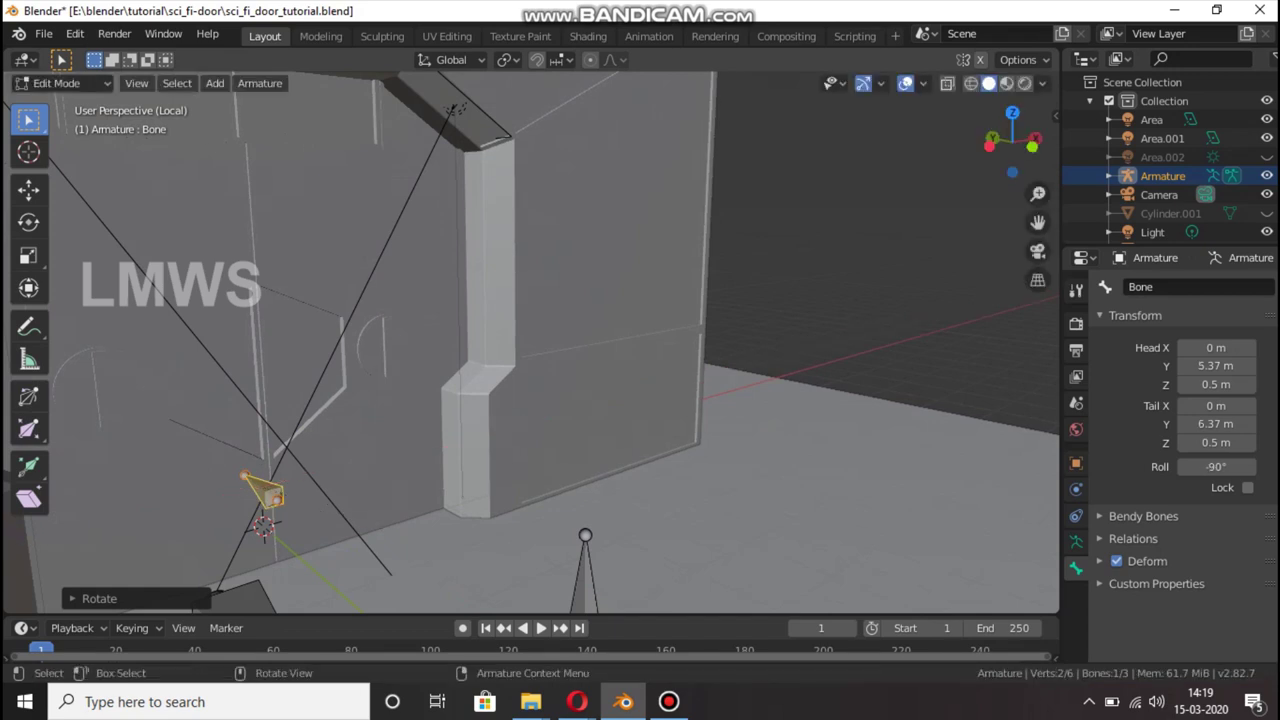
{"action": "scroll", "coordinate": [540, 340], "scroll_direction": "down", "scroll_amount": 2}
{"action": "key", "text": "g"}
{"action": "key", "text": "y"}
{"action": "key", "text": "Return"}
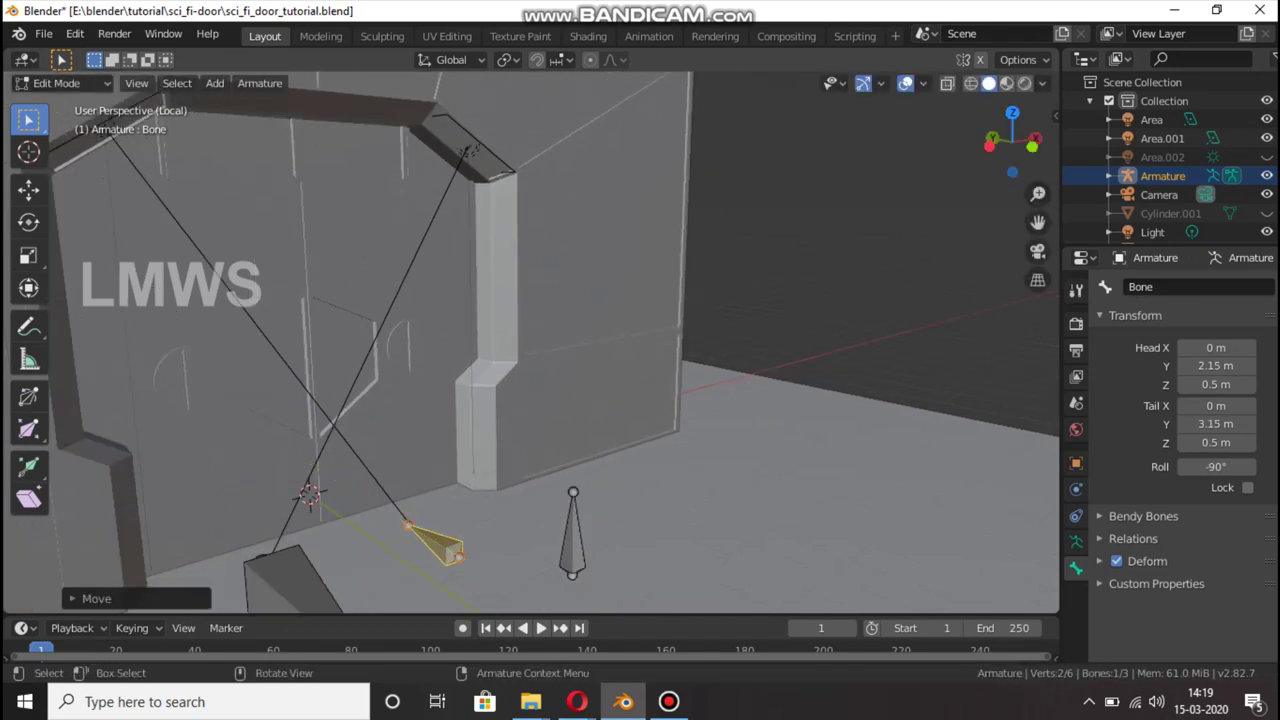
{"action": "scroll", "coordinate": [535, 340], "scroll_direction": "up", "scroll_amount": 2}
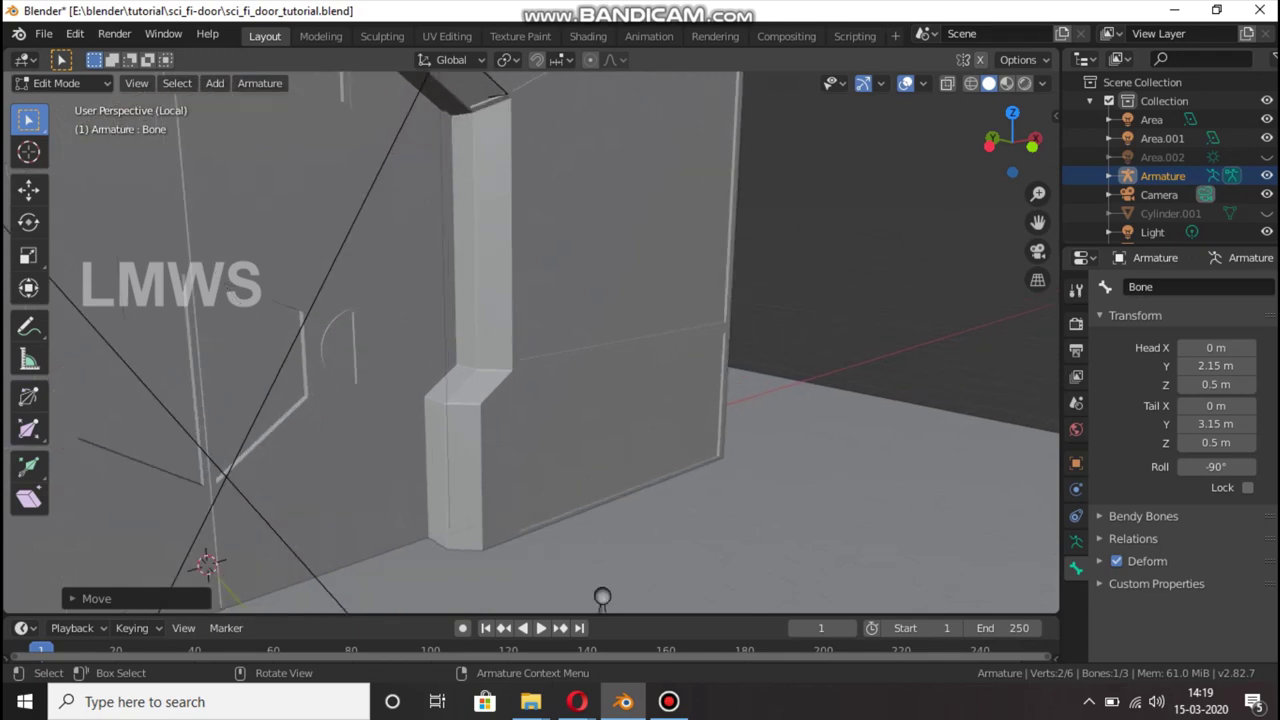
Leave armature editing and put the Sci_fi_door mesh into Edit Mode
{"action": "key", "text": "Tab"}
{"action": "left_click", "coordinate": [443, 543]}
{"action": "key", "text": "Tab"}
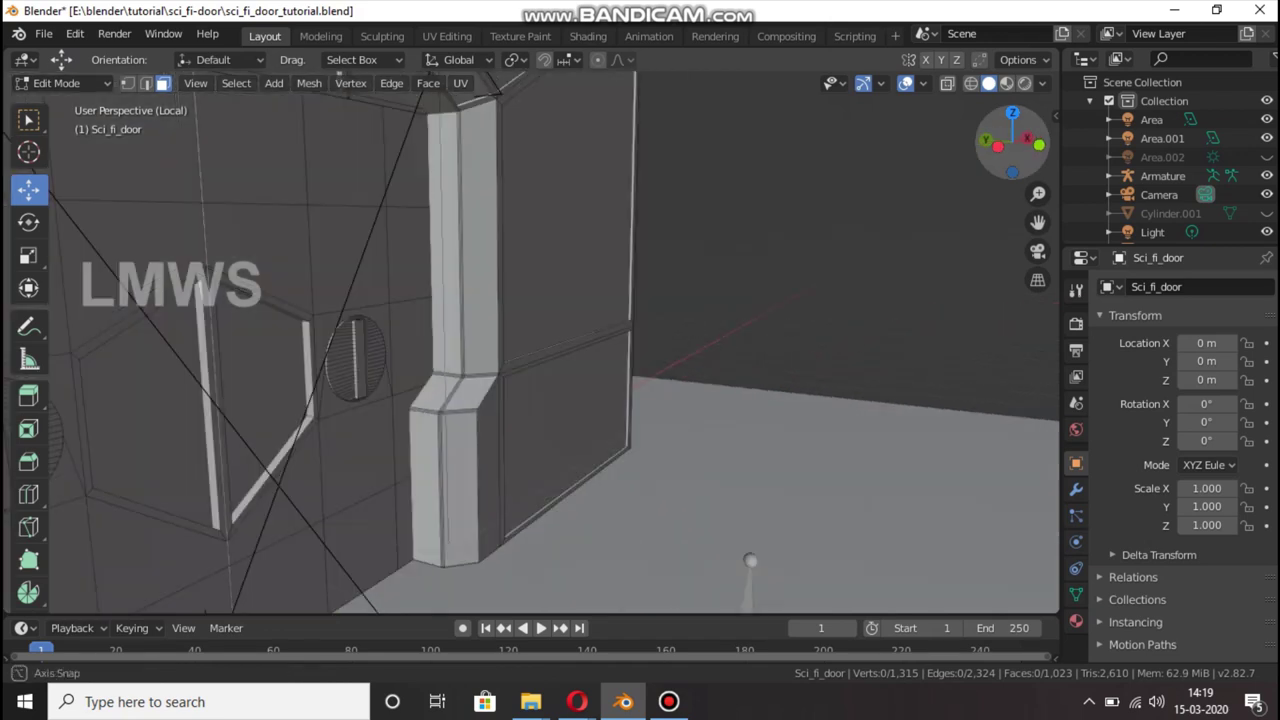
Snap the 3D cursor to the door's small round face
{"action": "middle_click_drag", "start_coordinate": [600, 350], "coordinate": [450, 330]}
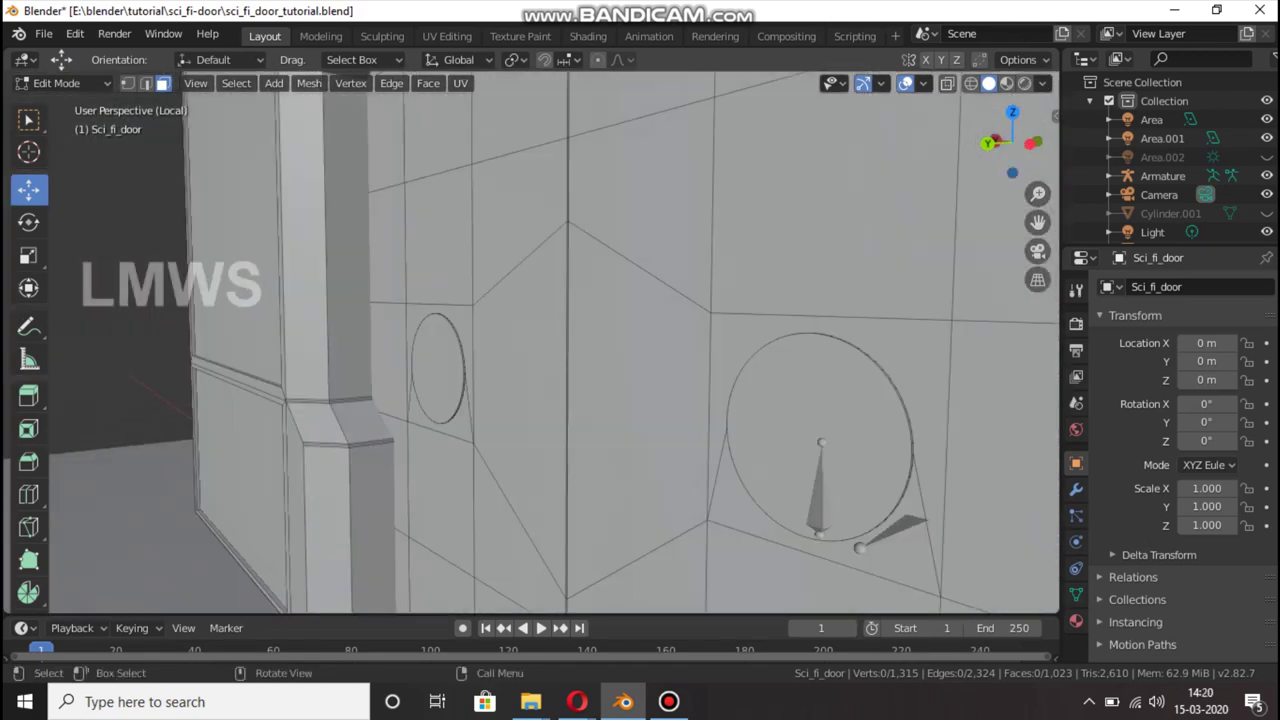
{"action": "left_click", "coordinate": [437, 370]}
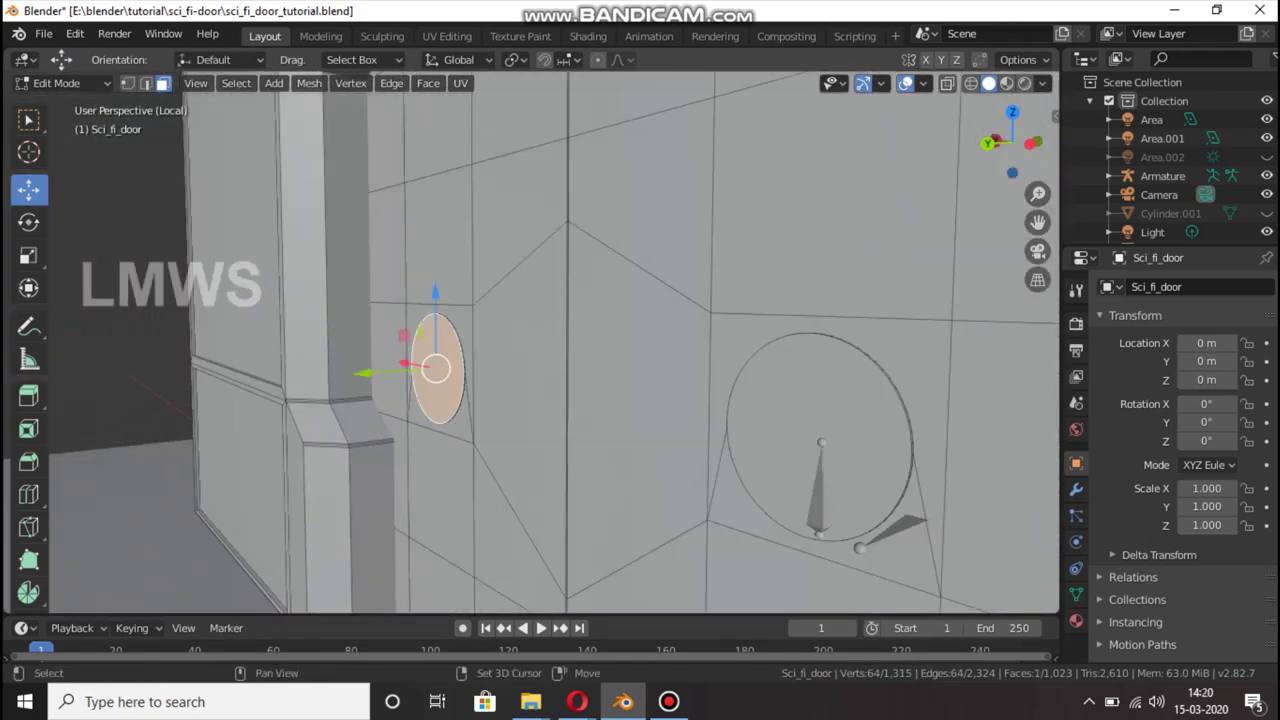
{"action": "key", "text": "shift+s"}
{"action": "key", "text": "2"}
Return to Object Mode, select the Armature in the outliner, and enter its Edit Mode
{"action": "key", "text": "Tab"}
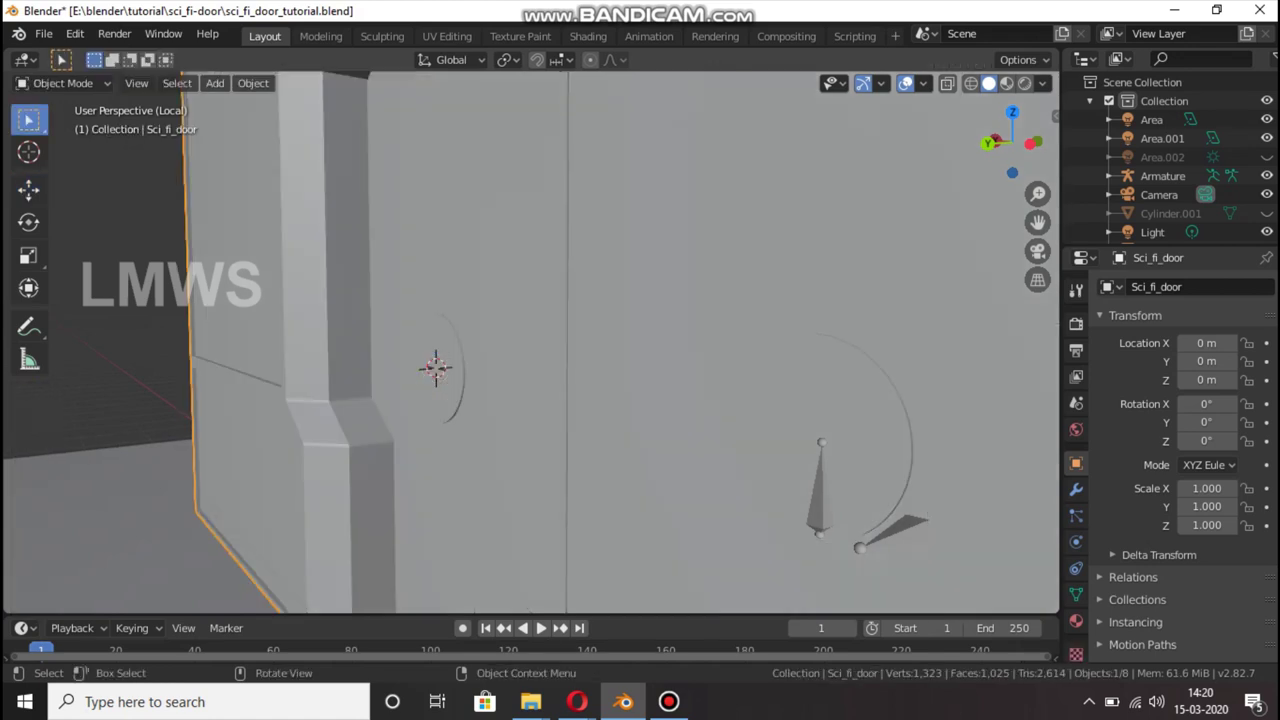
{"action": "scroll", "coordinate": [437, 368], "scroll_direction": "down", "scroll_amount": 3}
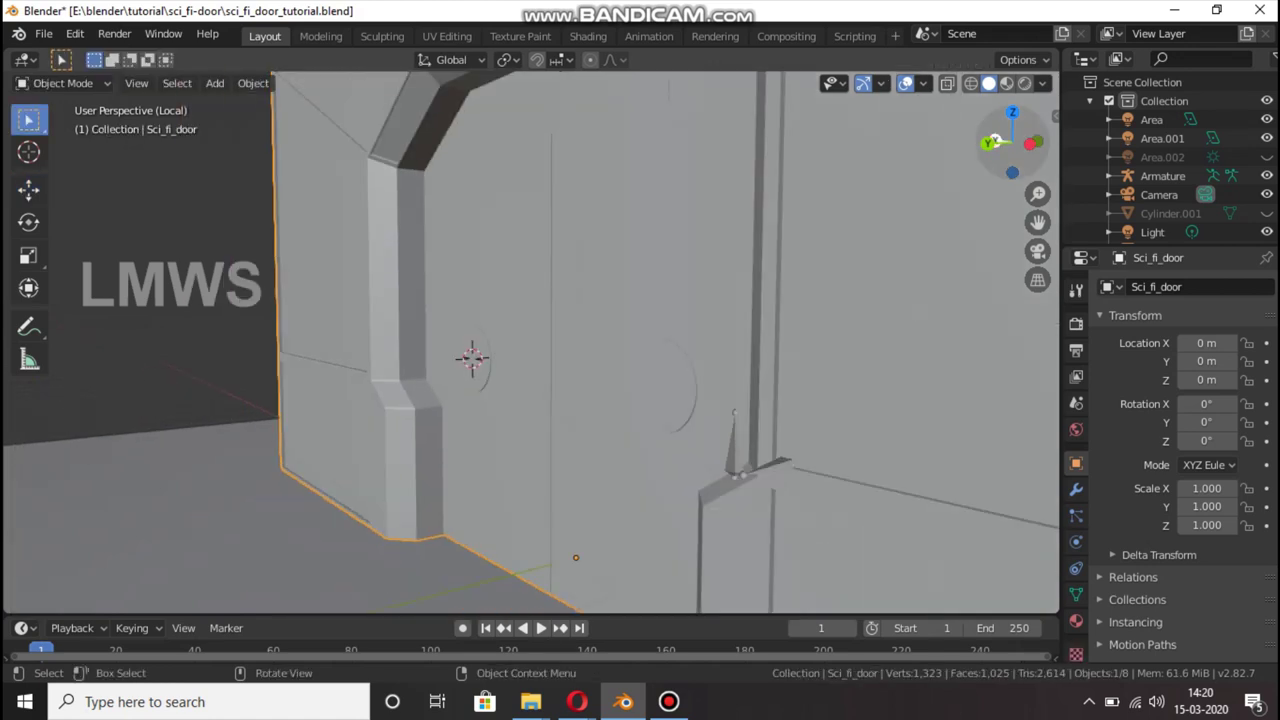
{"action": "mouse_move", "coordinate": [471, 357]}
{"action": "middle_mouse_down"}
{"action": "mouse_move", "coordinate": [371, 357]}
{"action": "mouse_move", "coordinate": [414, 323]}
{"action": "middle_mouse_up"}
{"action": "key", "text": "Tab"}
{"action": "key", "text": "Tab"}
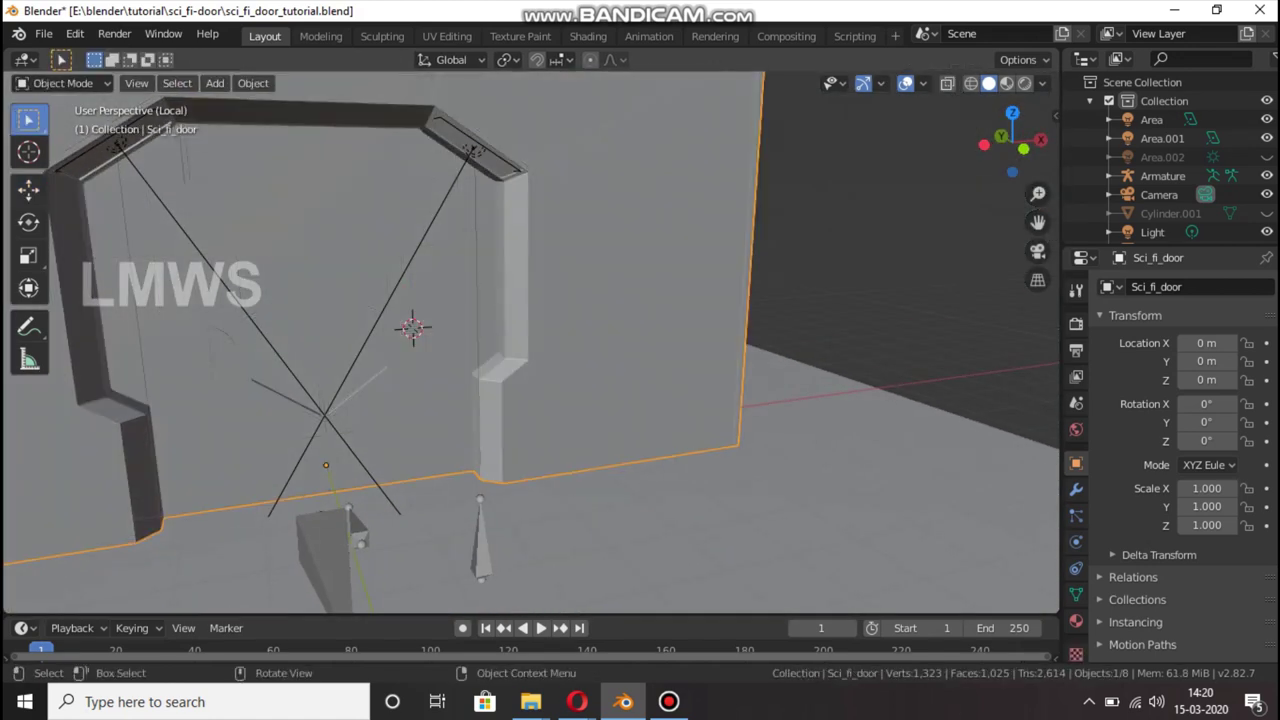
{"action": "left_click", "coordinate": [1163, 175]}
{"action": "key", "text": "Tab"}
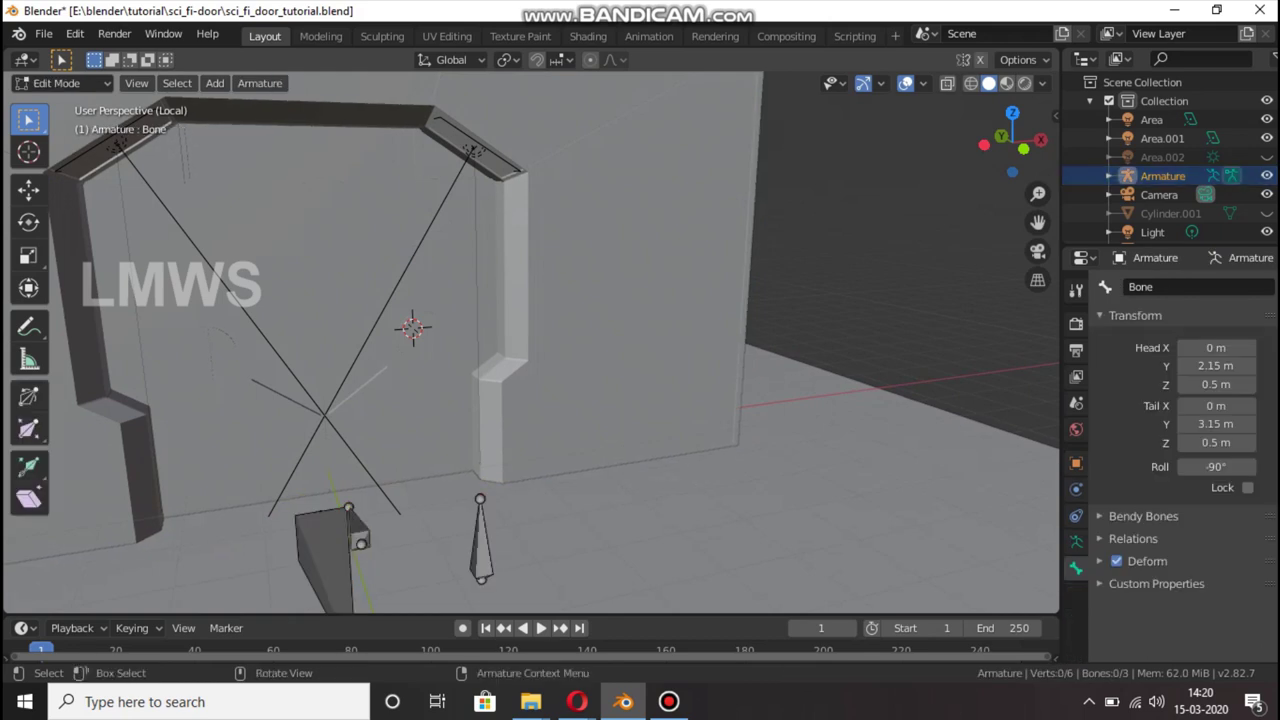
Snap the small bone to the cursor and slide it along Y so it runs from Y 2.21 to 3.21 m
{"action": "left_click", "coordinate": [357, 528]}
{"action": "key", "text": "shift+s"}
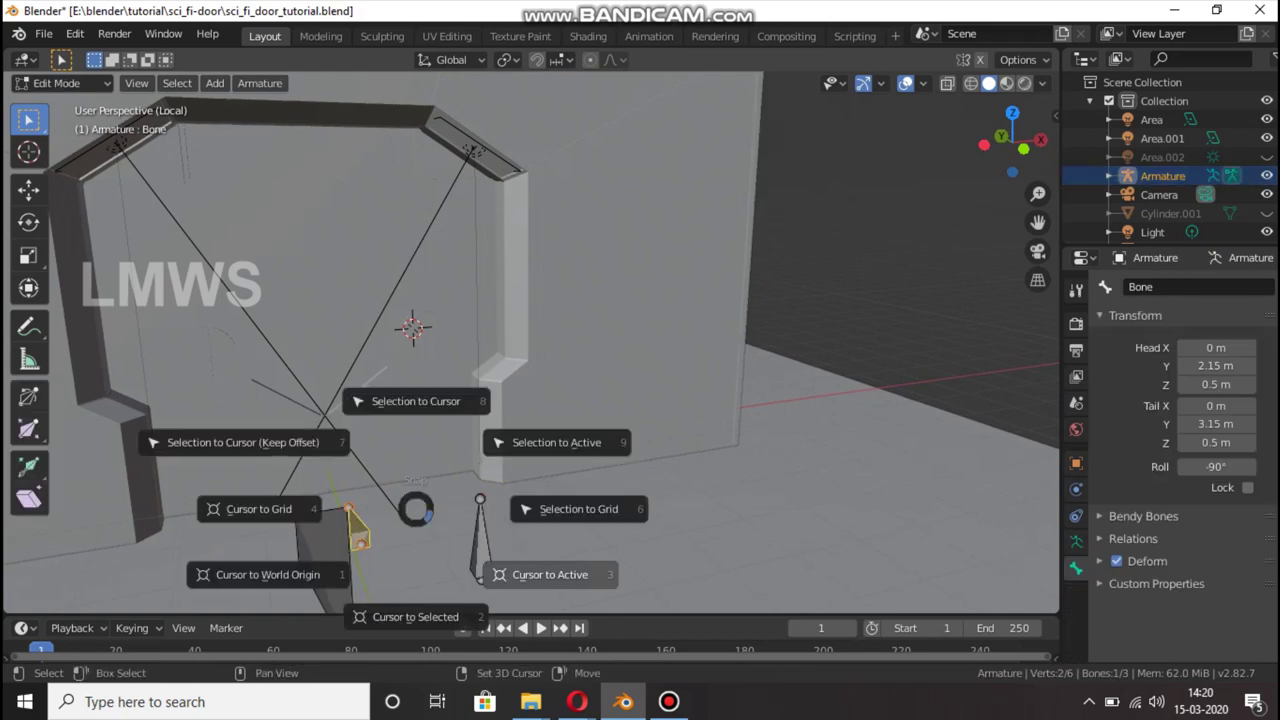
{"action": "left_click", "coordinate": [416, 401]}
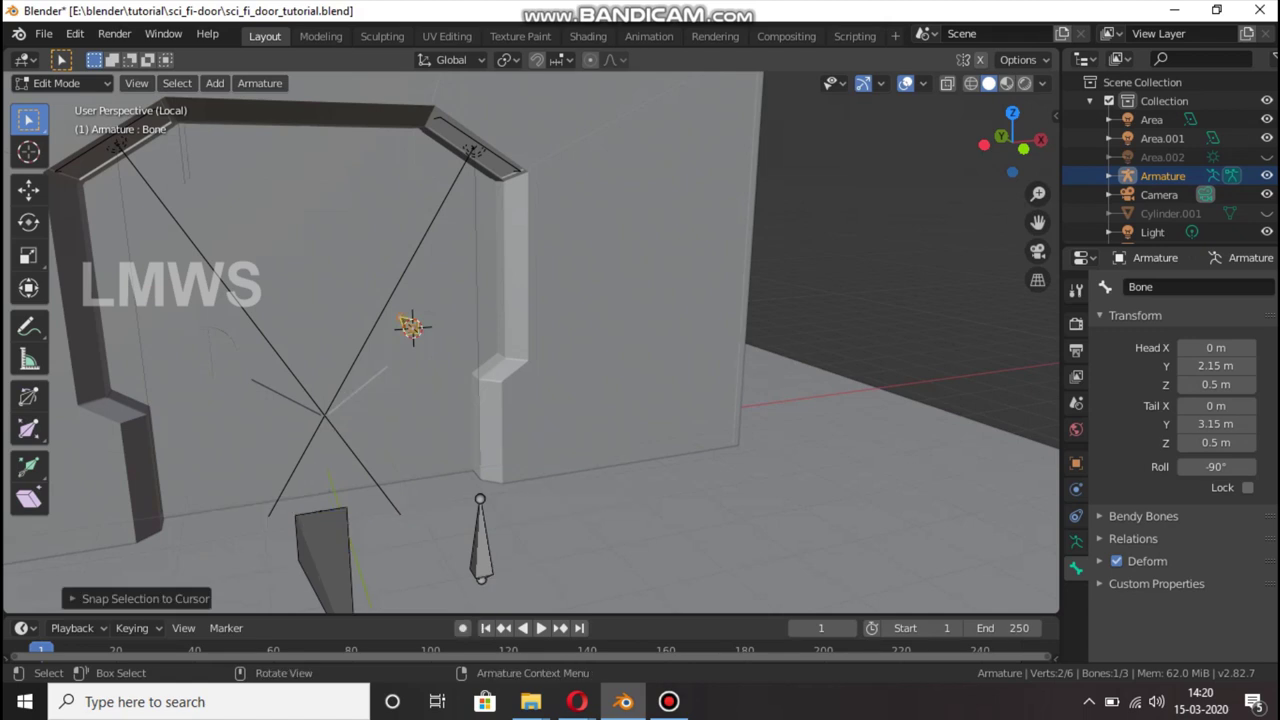
{"action": "middle_click_drag", "start_coordinate": [530, 340], "coordinate": [598, 320]}
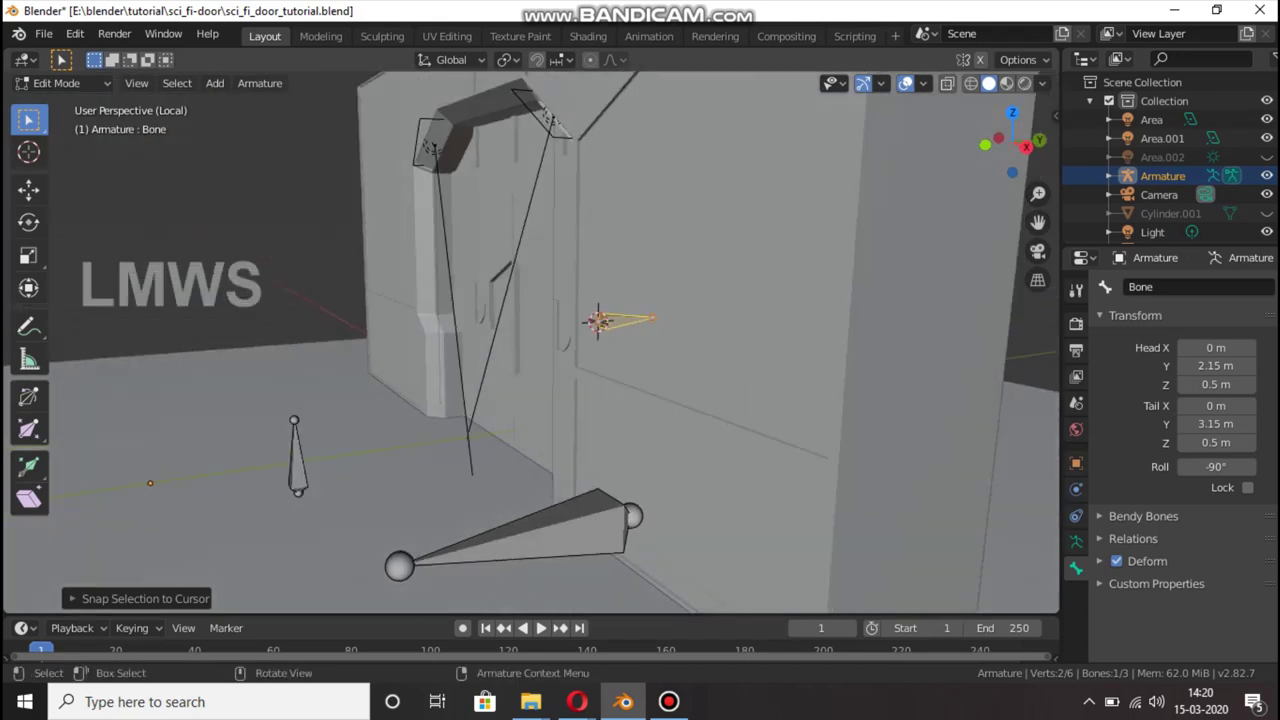
{"action": "key", "text": "g"}
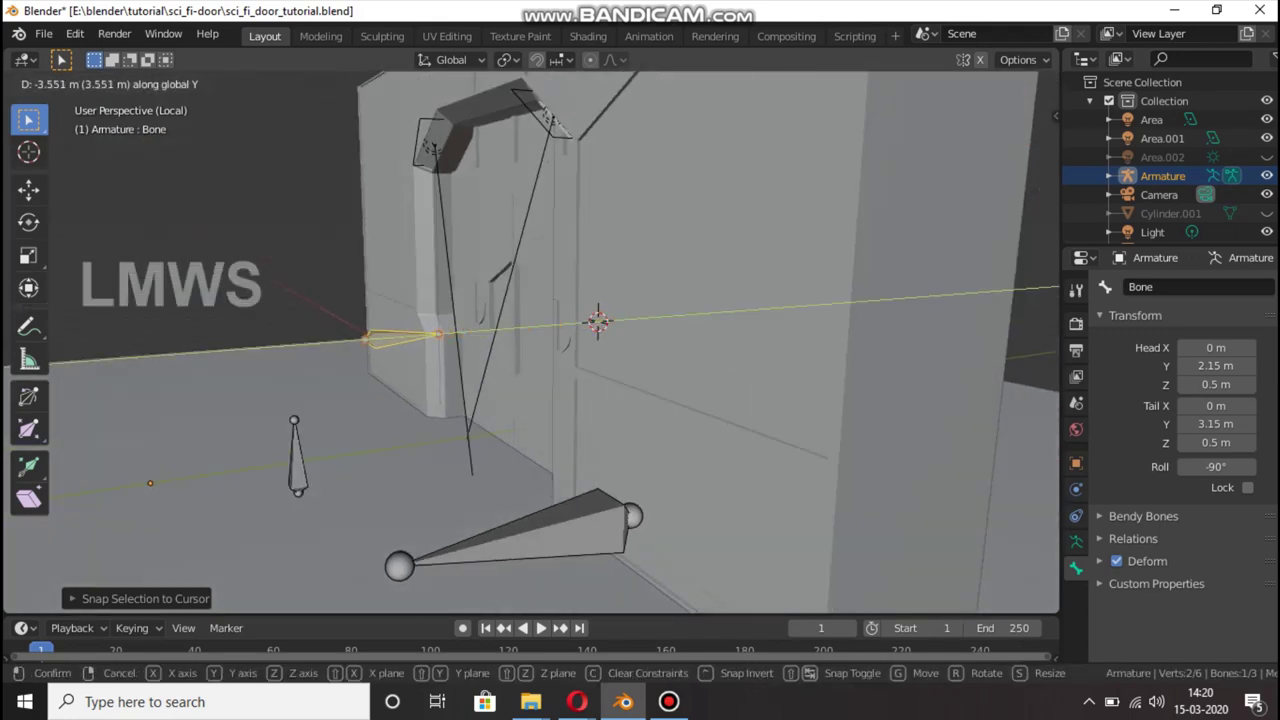
{"action": "key", "text": "Return"}
{"action": "key", "text": "KP_1"}
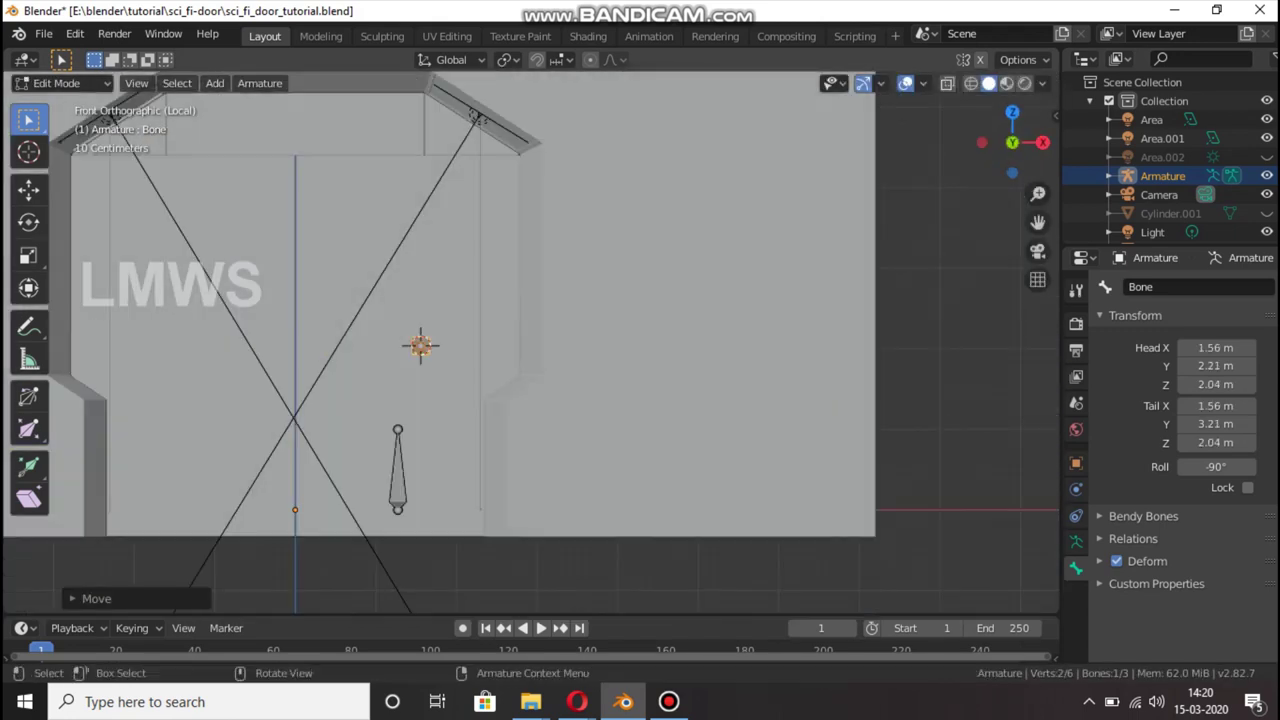
{"action": "scroll", "coordinate": [530, 342], "scroll_direction": "up", "scroll_amount": 3}
{"action": "key", "text": "shift+z"}
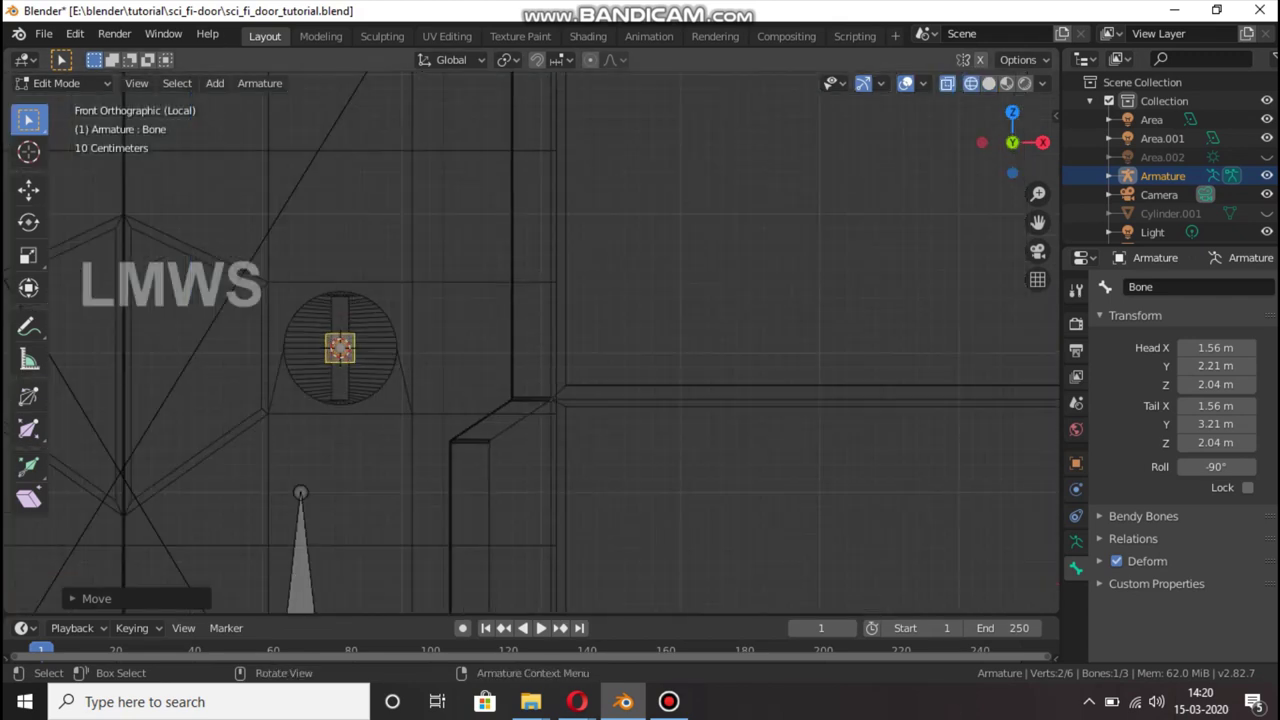
{"action": "mouse_move", "coordinate": [1012, 142]}
{"action": "left_mouse_down"}
{"action": "mouse_move", "coordinate": [1030, 150]}
{"action": "mouse_move", "coordinate": [1020, 145]}
{"action": "left_mouse_up"}
{"action": "key", "text": "shift+z"}
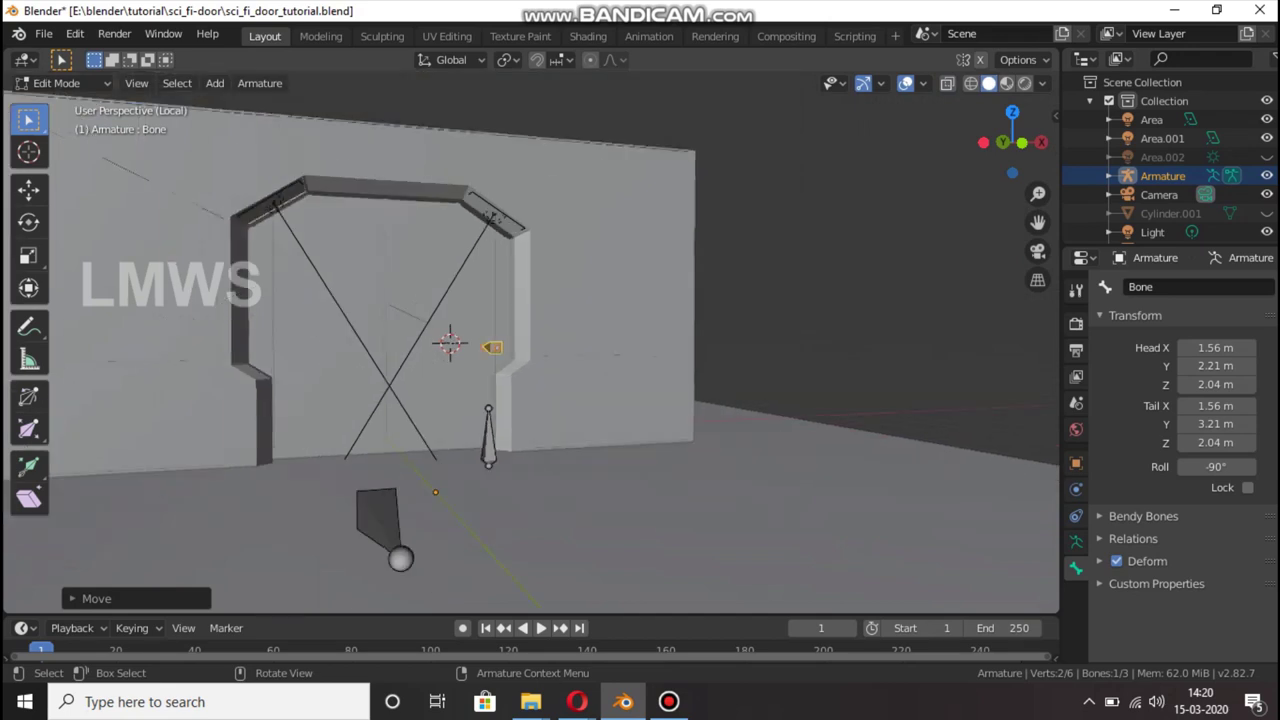
Give the vent bone the name Rotate_l and save sci_fi_door_tutorial.blend
{"action": "left_click", "coordinate": [1150, 287]}
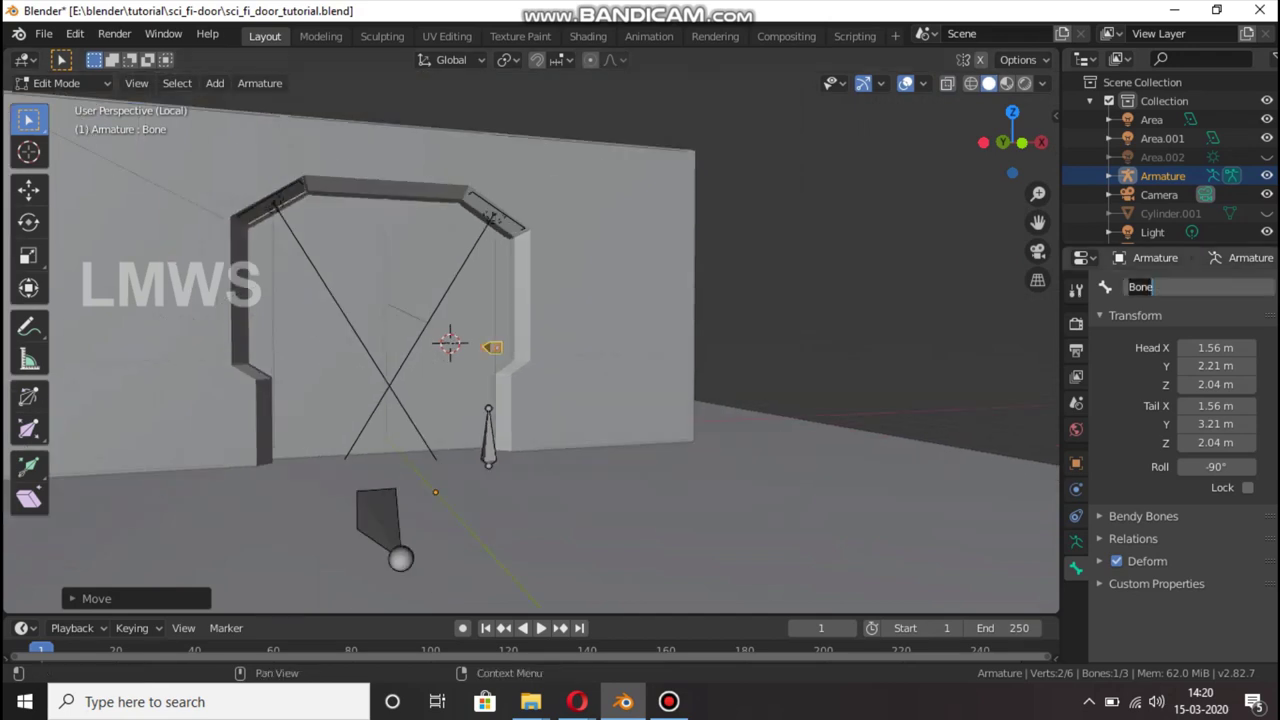
{"action": "type", "text": "Rotate_"}
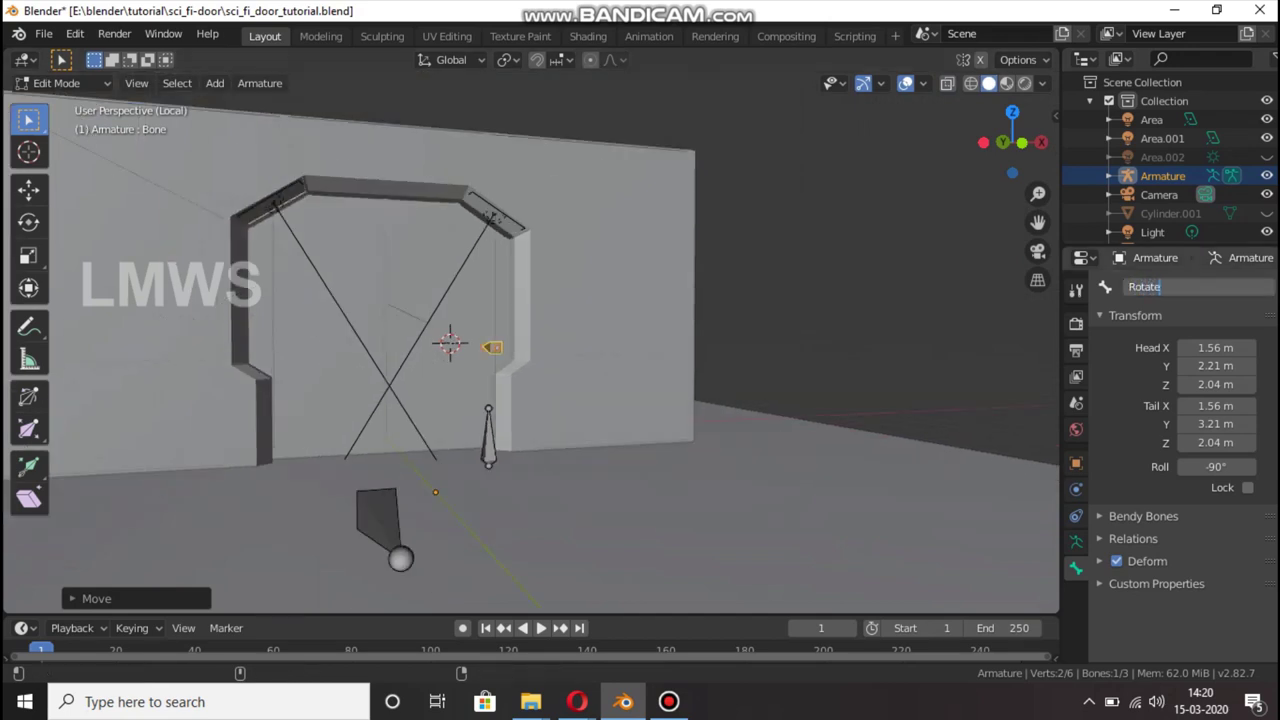
{"action": "type", "text": "l"}
{"action": "key", "text": "Return"}
{"action": "key", "text": "ctrl+s"}
{"action": "scroll", "coordinate": [530, 340], "scroll_direction": "up", "scroll_amount": 1}
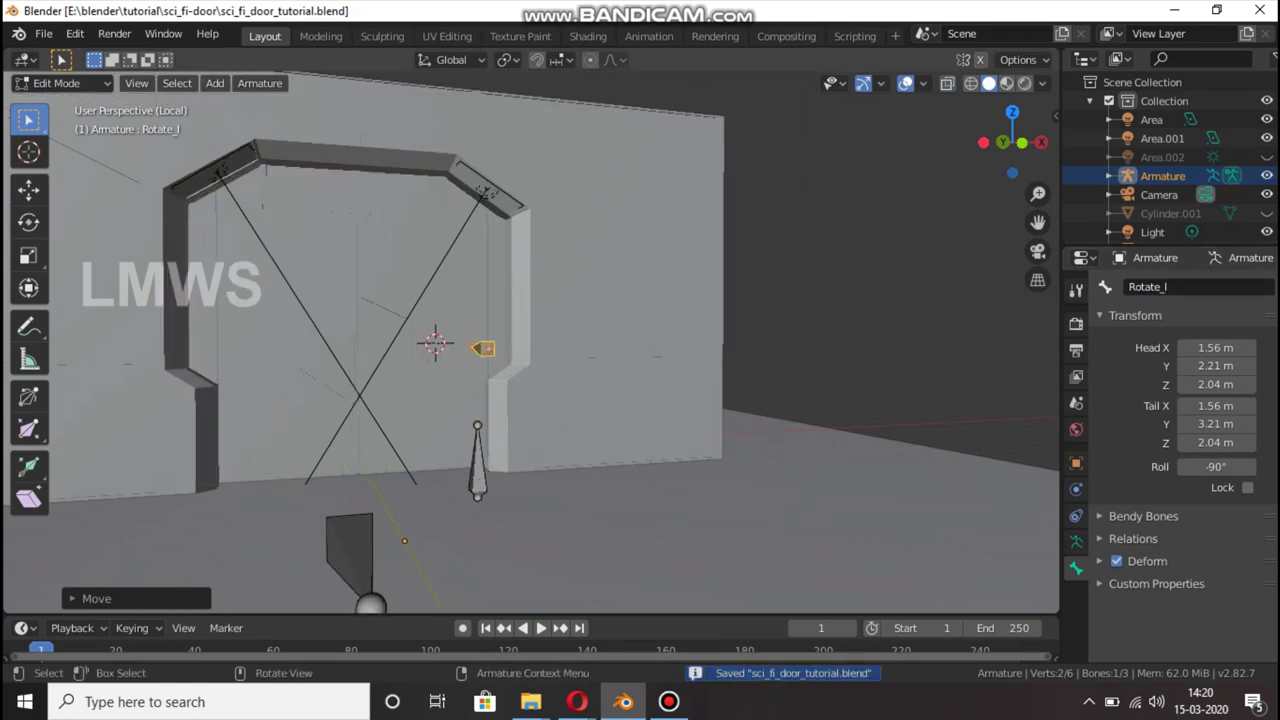
{"action": "scroll", "coordinate": [530, 340], "scroll_direction": "up", "scroll_amount": 1}
{"action": "left_click_drag", "start_coordinate": [1012, 142], "coordinate": [1030, 145]}
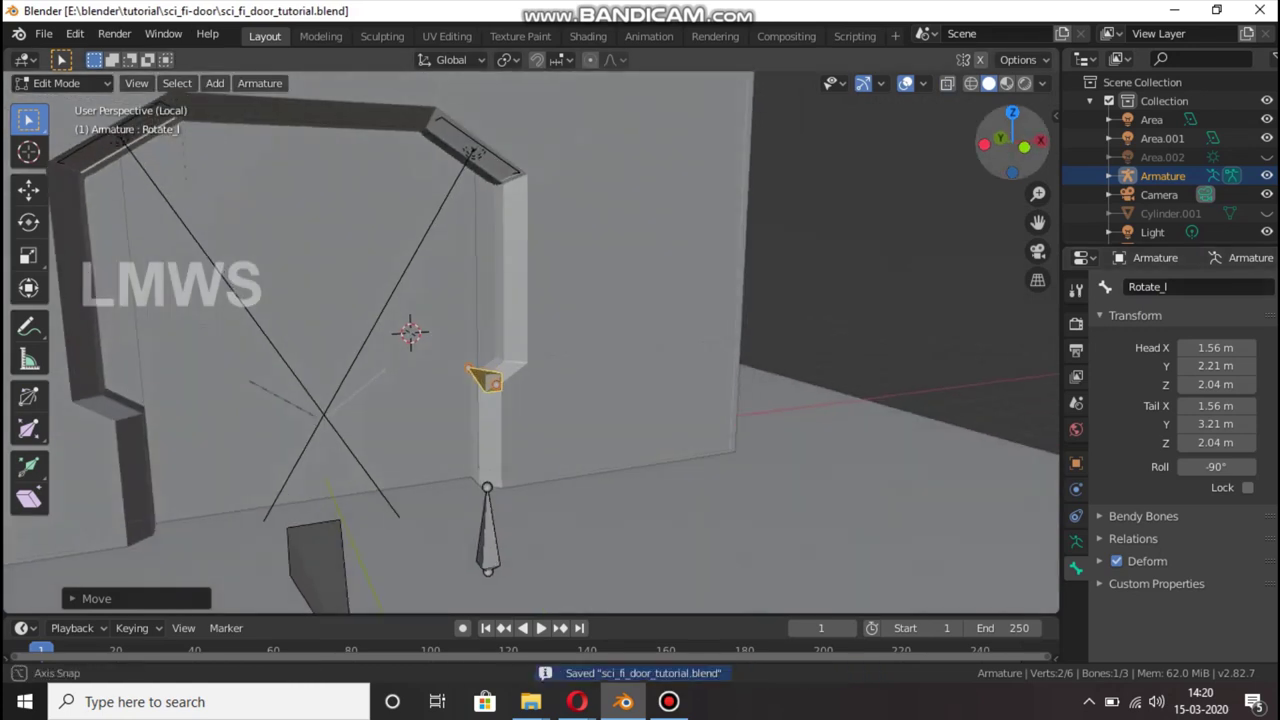
{"action": "left_click_drag", "start_coordinate": [1038, 221], "coordinate": [1075, 218]}
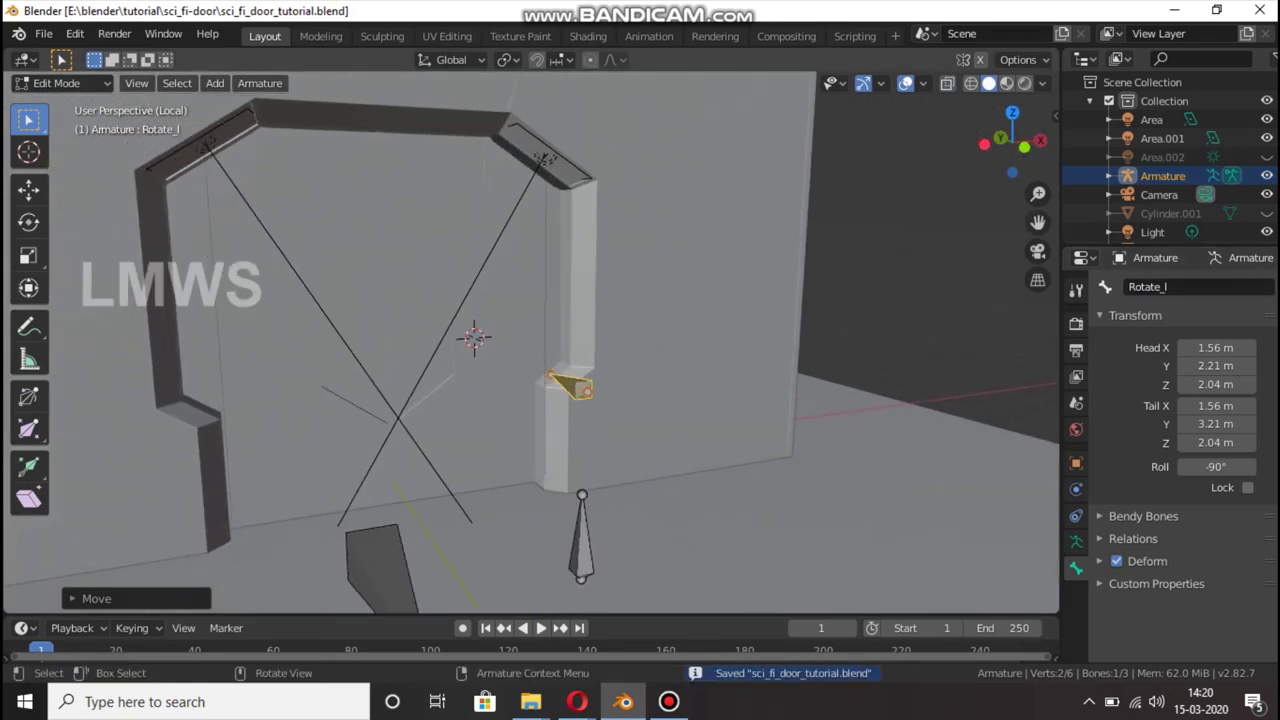
Duplicate the F_door_l bone and move the copy up to the top of the frame, then sideways along X
{"action": "middle_click_drag", "start_coordinate": [600, 400], "coordinate": [650, 400]}
{"action": "left_click", "coordinate": [570, 500]}
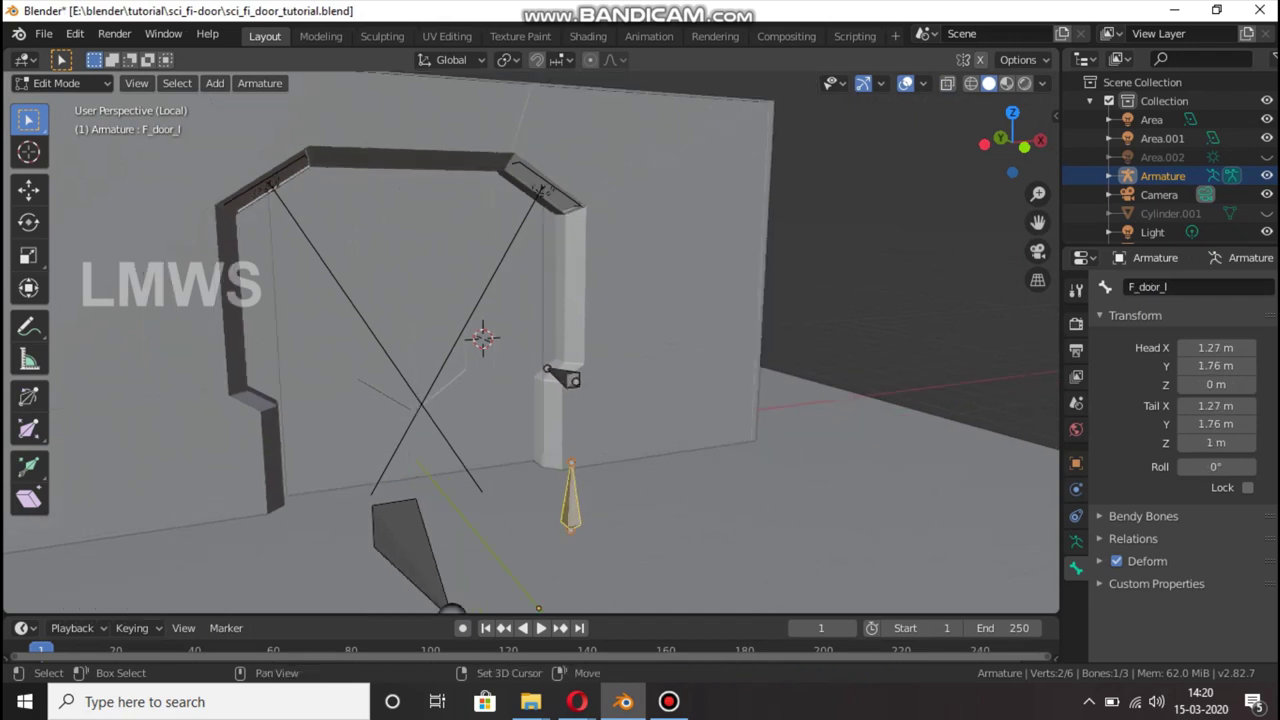
{"action": "key", "text": "shift+d"}
{"action": "key", "text": "z"}
{"action": "key", "text": "Return"}
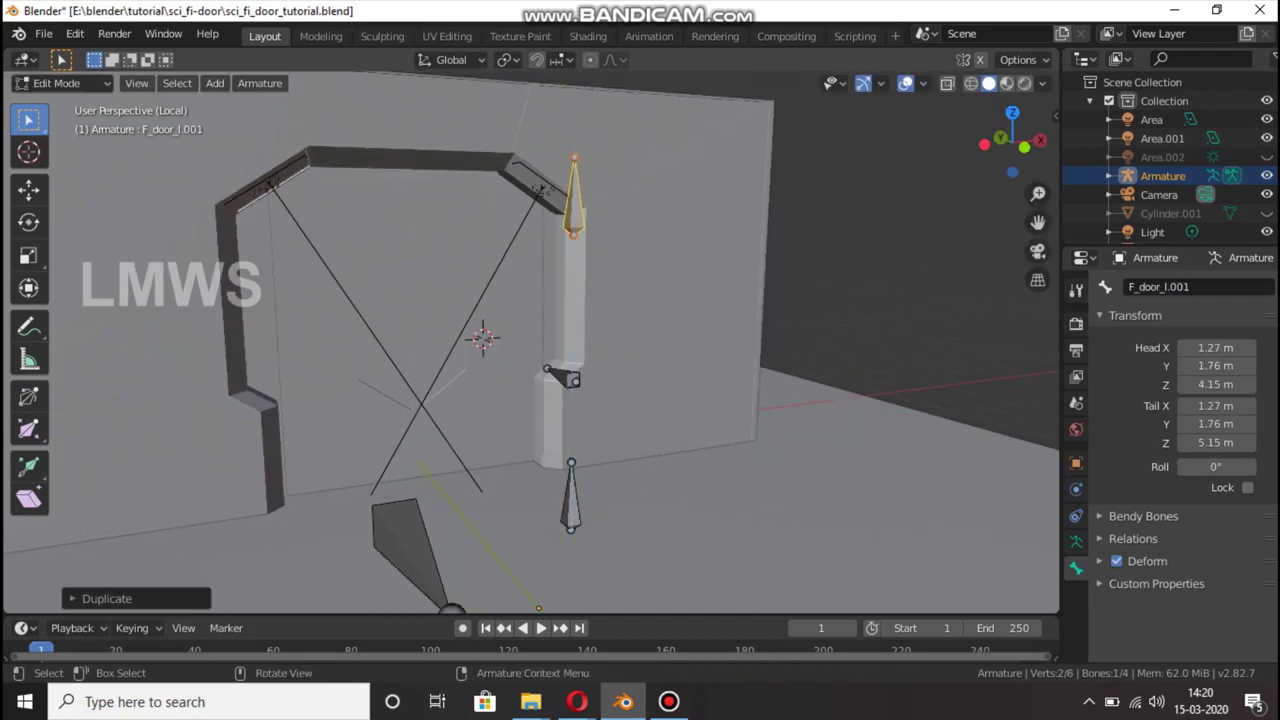
{"action": "key", "text": "g"}
{"action": "key", "text": "x"}
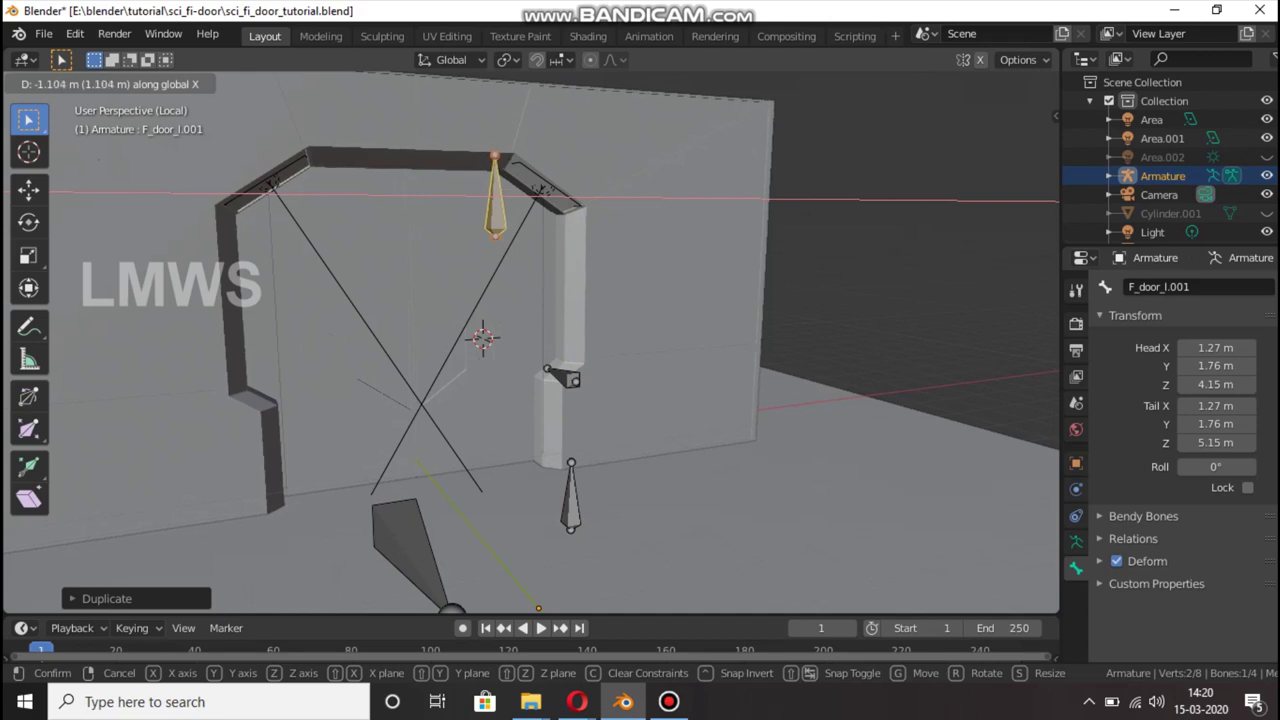
{"action": "key", "text": "Return"}
In front wireframe view, place the top bone at X 0.702 m and duplicate it
{"action": "key", "text": "KP_1"}
{"action": "left_click", "coordinate": [971, 83]}
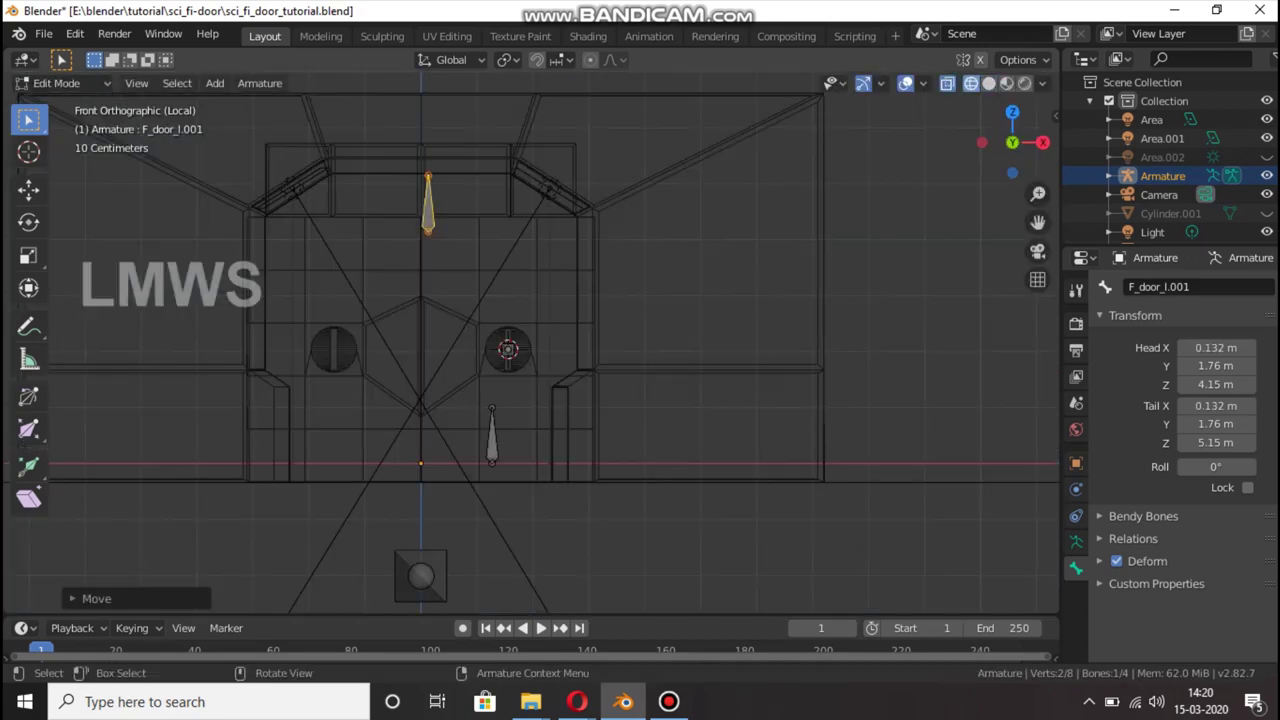
{"action": "key", "text": "g"}
{"action": "key", "text": "x"}
{"action": "key", "text": "Return"}
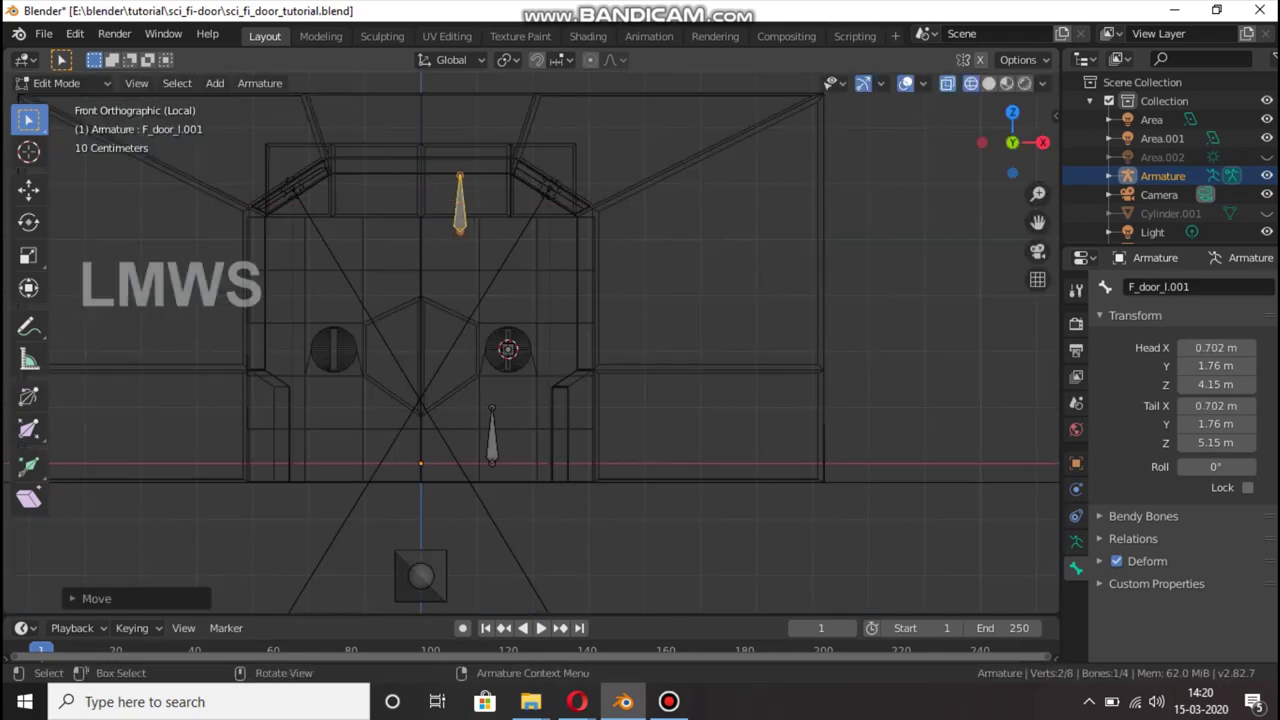
{"action": "key", "text": "shift+d"}
Slide the second top bone copy along X to 2.19 m
{"action": "key", "text": "x"}
{"action": "key", "text": "Return"}
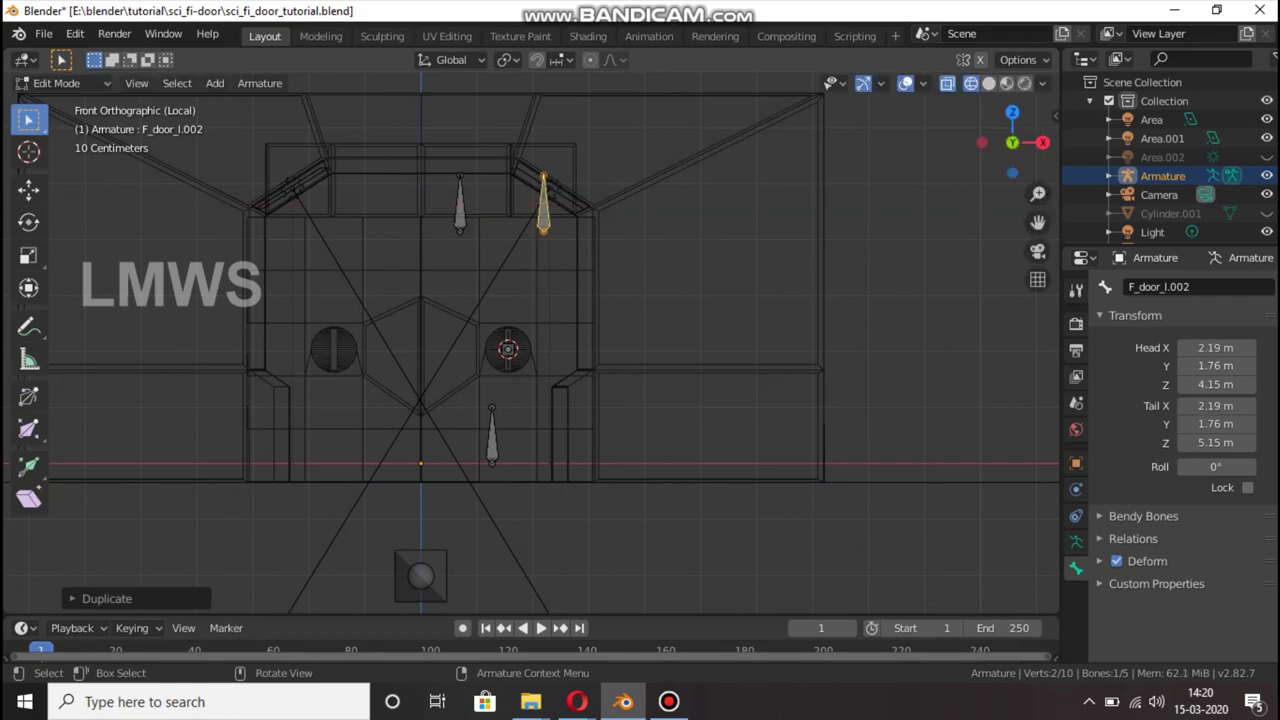
{"action": "mouse_move", "coordinate": [1012, 142]}
{"action": "left_mouse_down"}
{"action": "mouse_move", "coordinate": [990, 135]}
{"action": "mouse_move", "coordinate": [1005, 140]}
{"action": "left_mouse_up"}
Rename the left top bone Top_1_l and the right one Top_2_l, save, and return to solid shading
{"action": "left_click", "coordinate": [486, 190]}
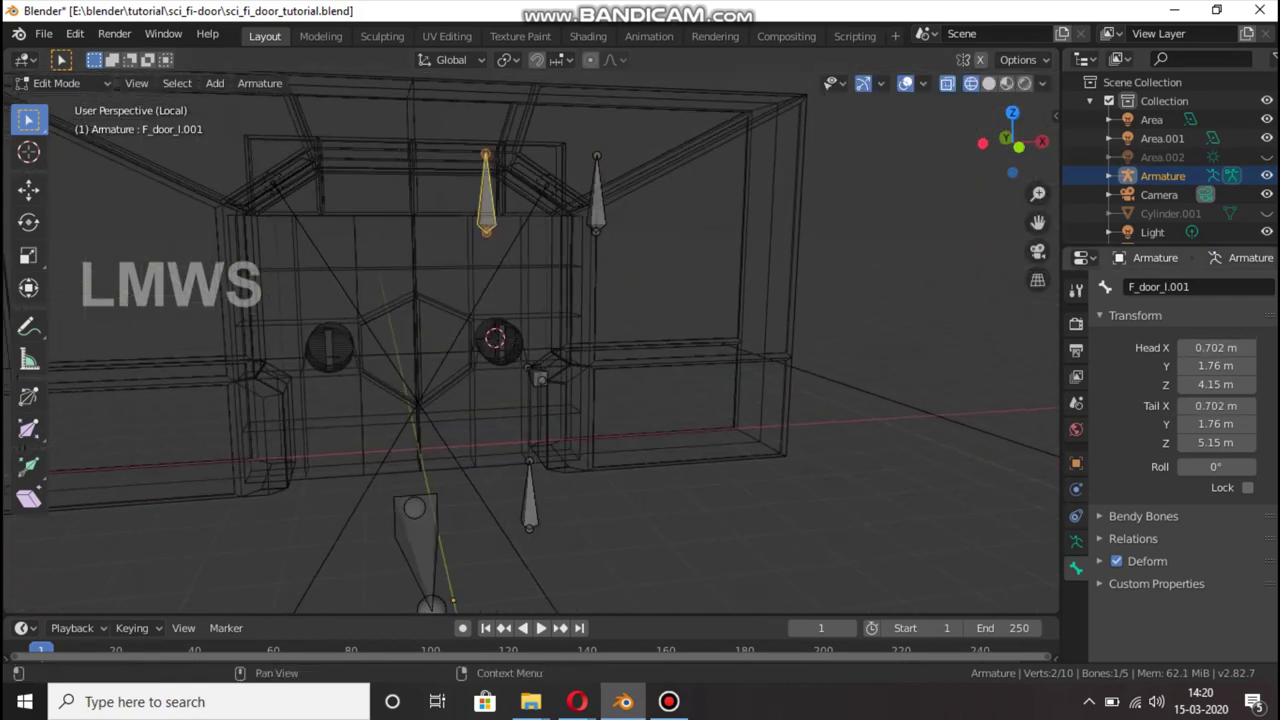
{"action": "double_click", "coordinate": [1158, 287]}
{"action": "type", "text": "Top"}
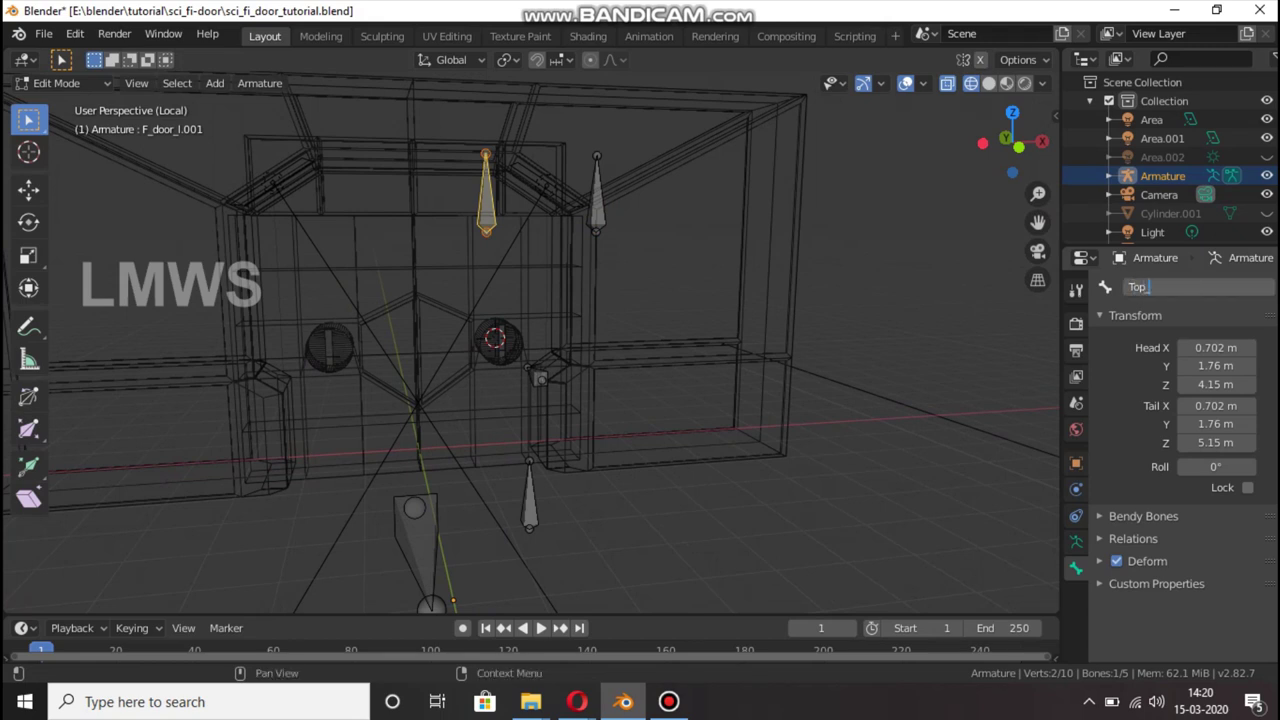
{"action": "type", "text": "_1_l"}
{"action": "key", "text": "Return"}
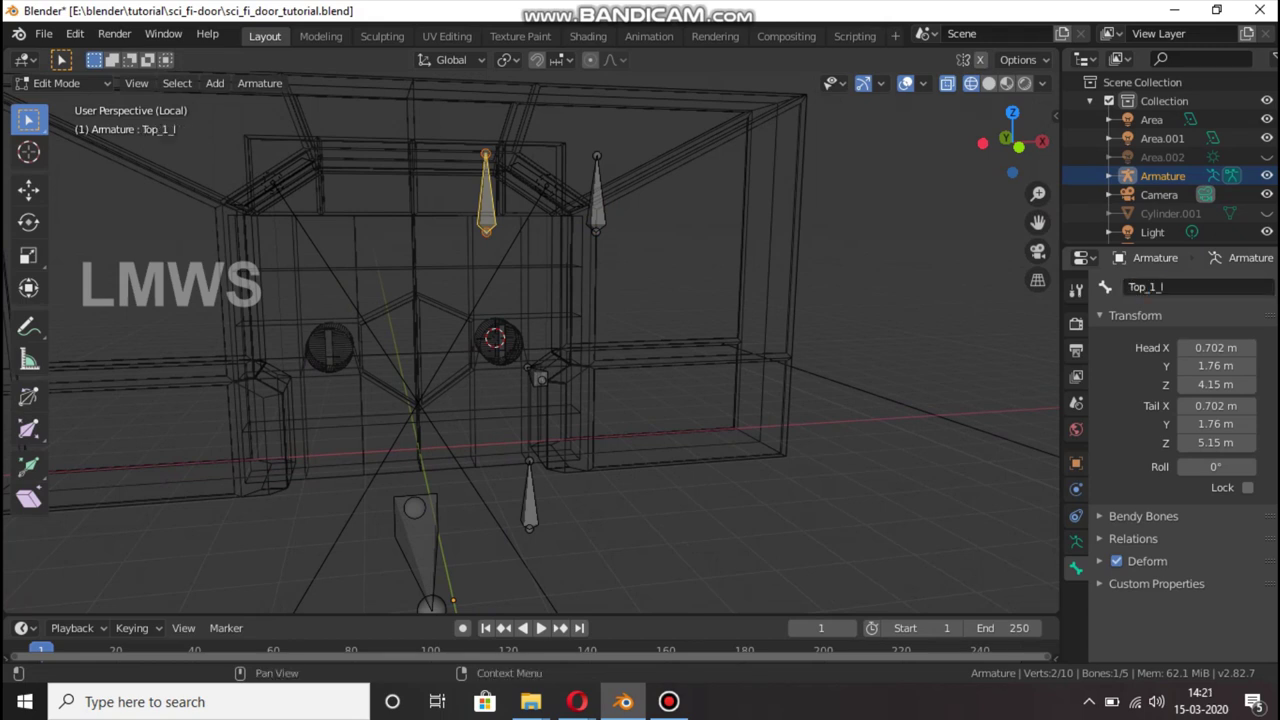
{"action": "left_click", "coordinate": [596, 190]}
{"action": "double_click", "coordinate": [1158, 287]}
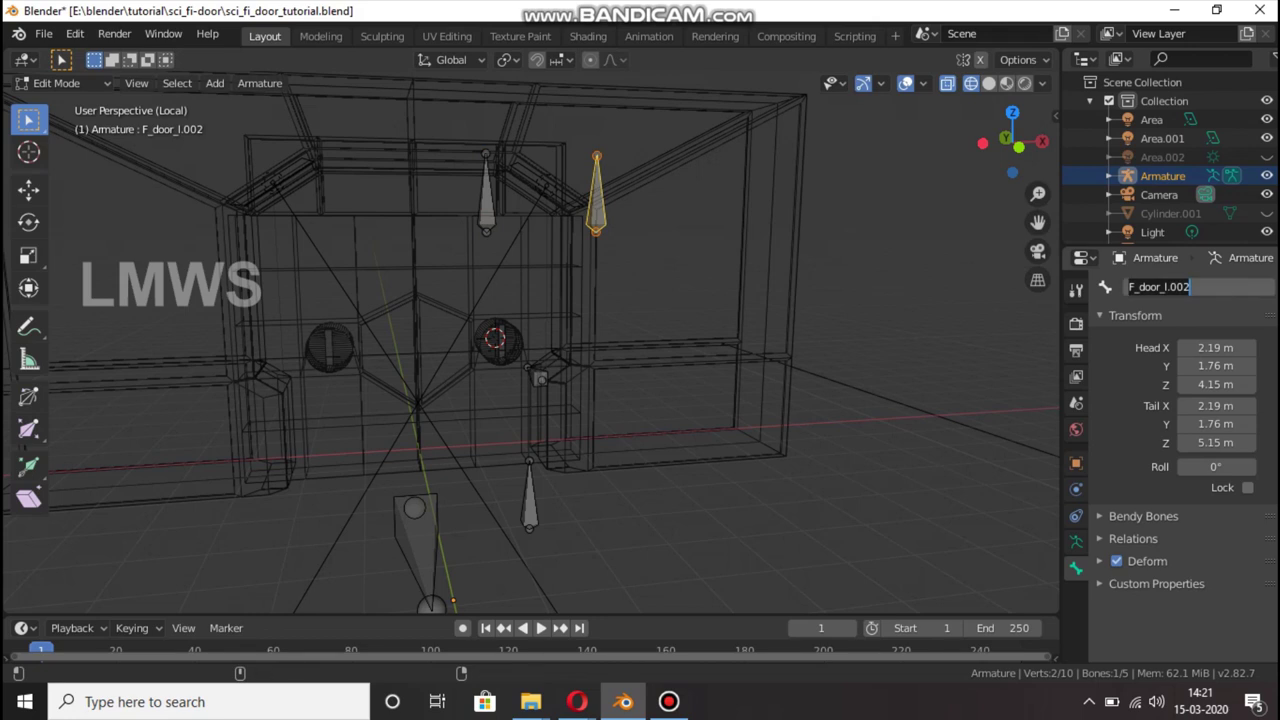
{"action": "type", "text": "Top_2_l"}
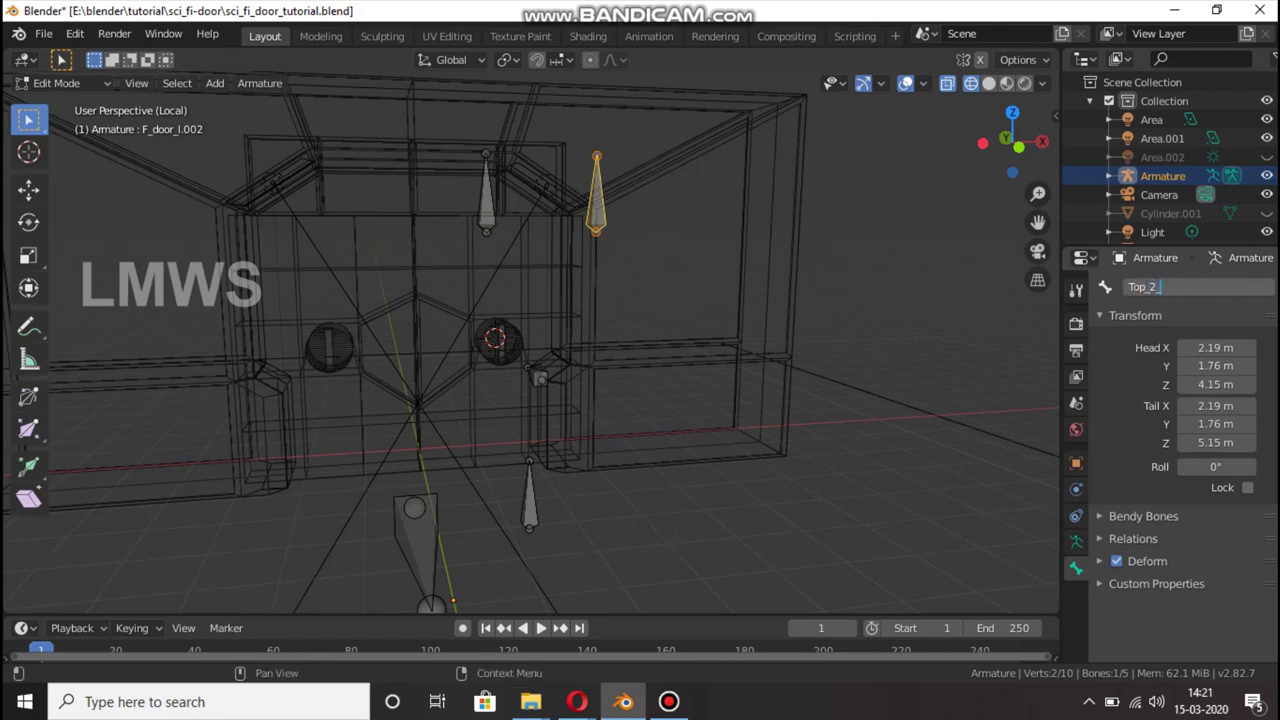
{"action": "key", "text": "Return"}
{"action": "key", "text": "ctrl+s"}
{"action": "left_click", "coordinate": [988, 83]}
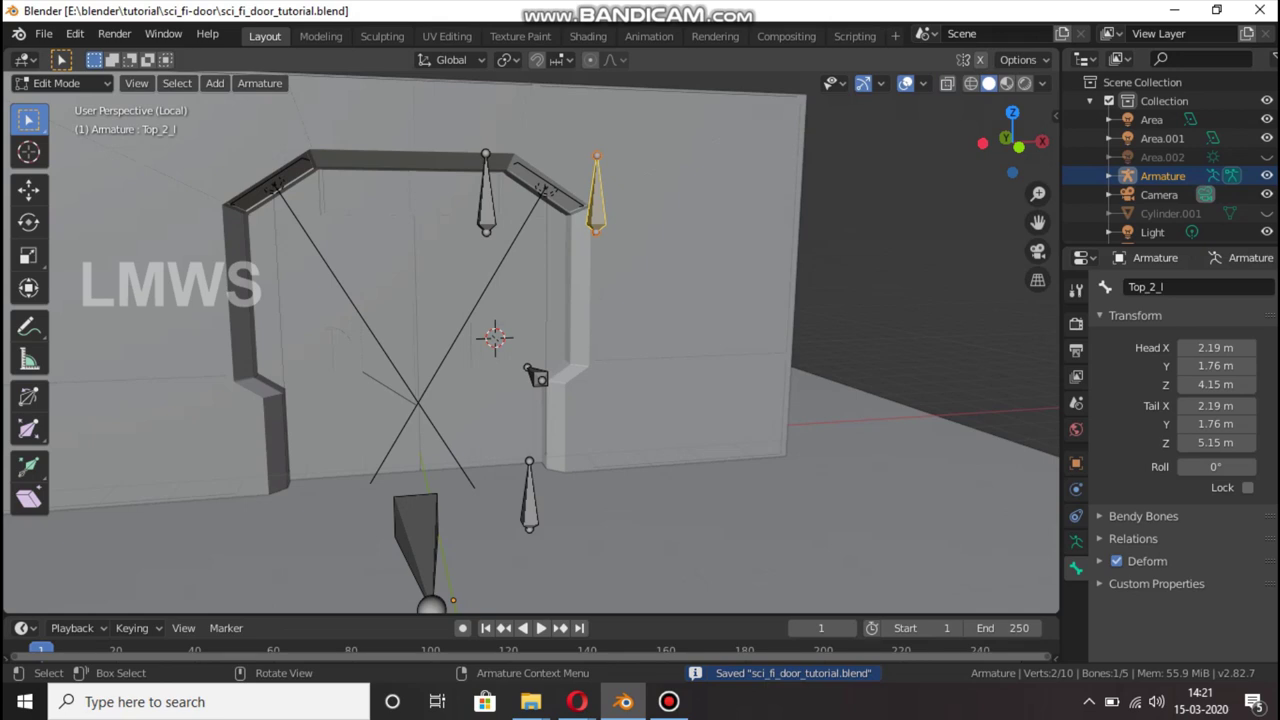
Parent Rotate_l to F_door_l with Keep Offset and save the file
{"action": "key", "text": "alt+a"}
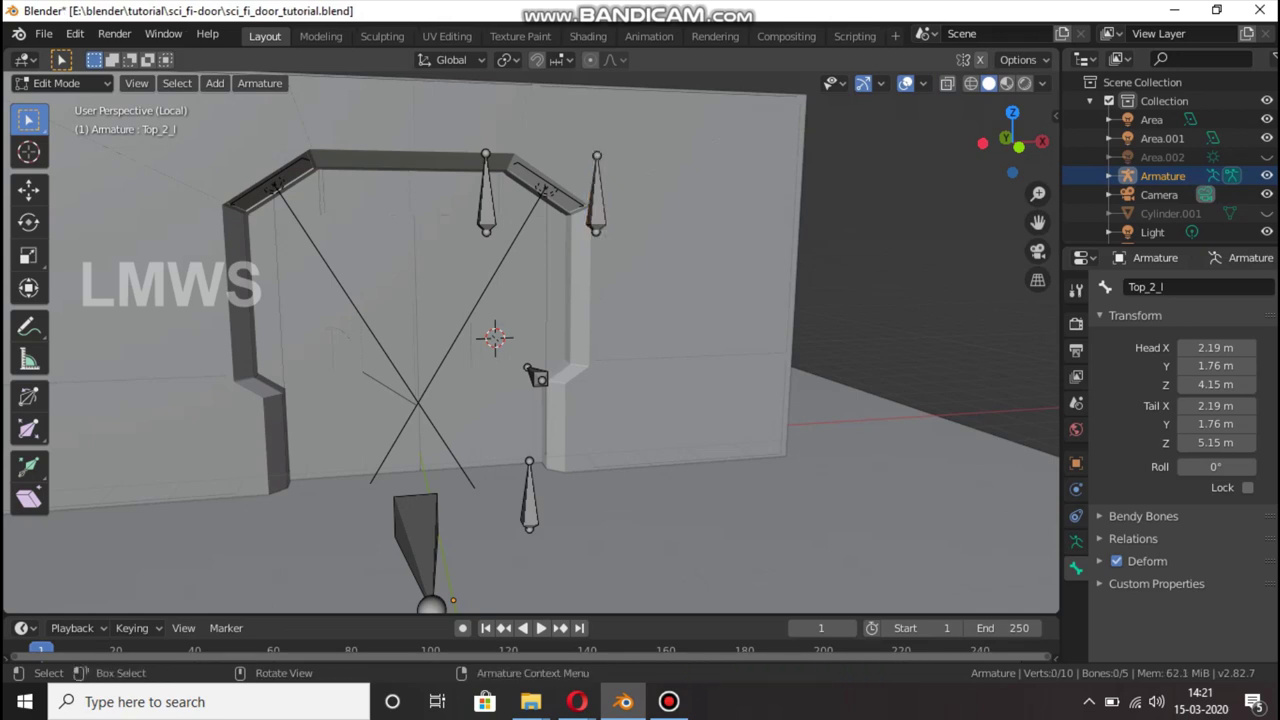
{"action": "key", "text": "ctrl+s"}
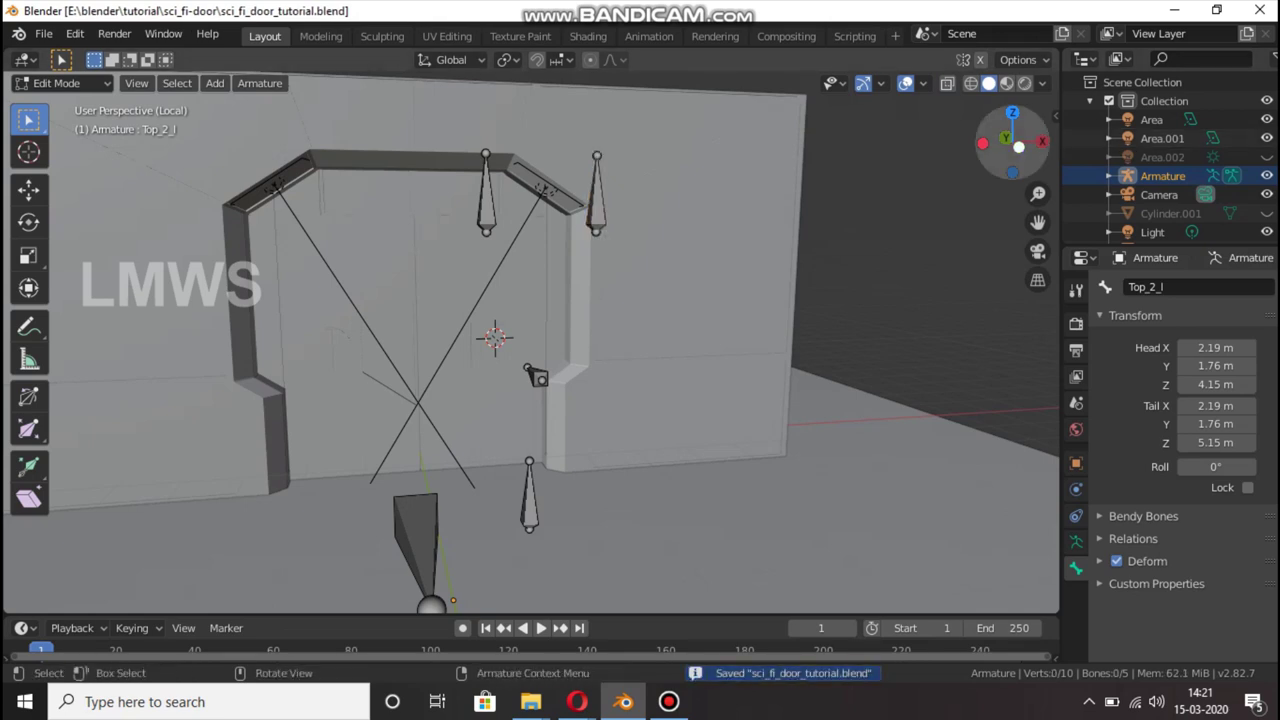
{"action": "left_click_drag", "start_coordinate": [1012, 143], "coordinate": [995, 145]}
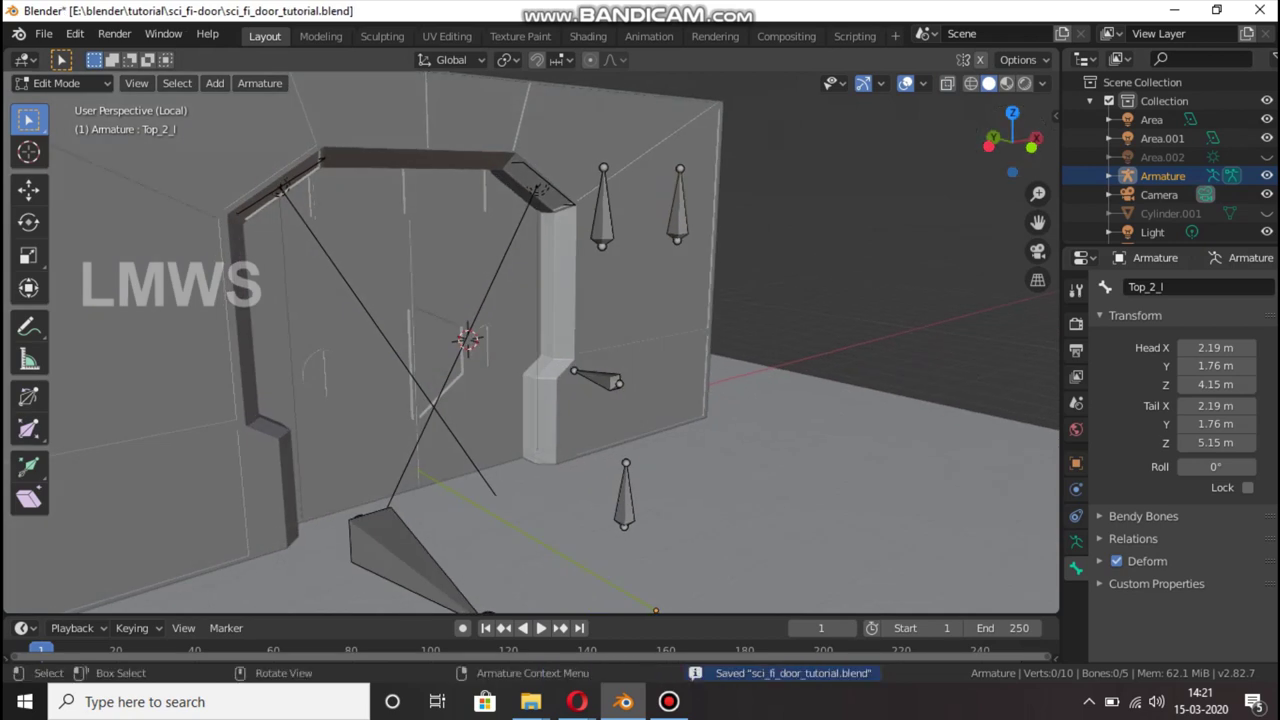
{"action": "left_click", "coordinate": [603, 205]}
{"action": "left_click", "coordinate": [598, 378]}
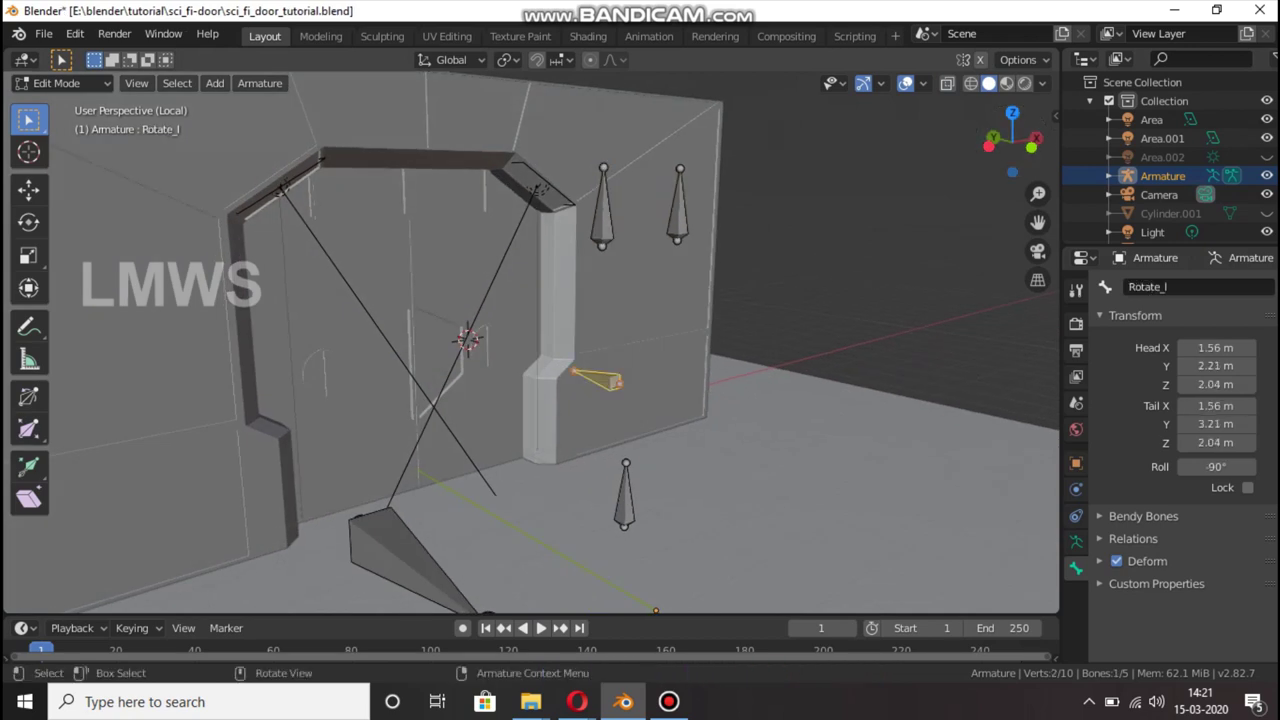
{"action": "left_click", "coordinate": [625, 490], "text": "shift"}
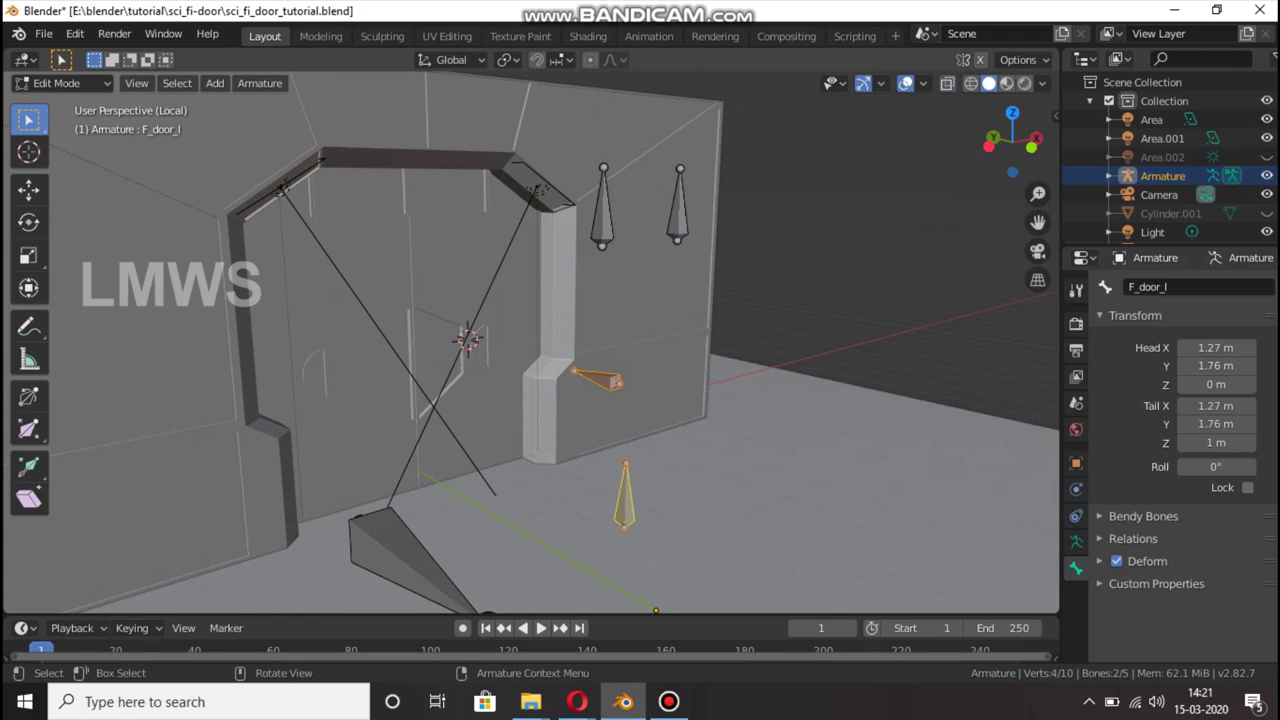
{"action": "key", "text": "ctrl+p"}
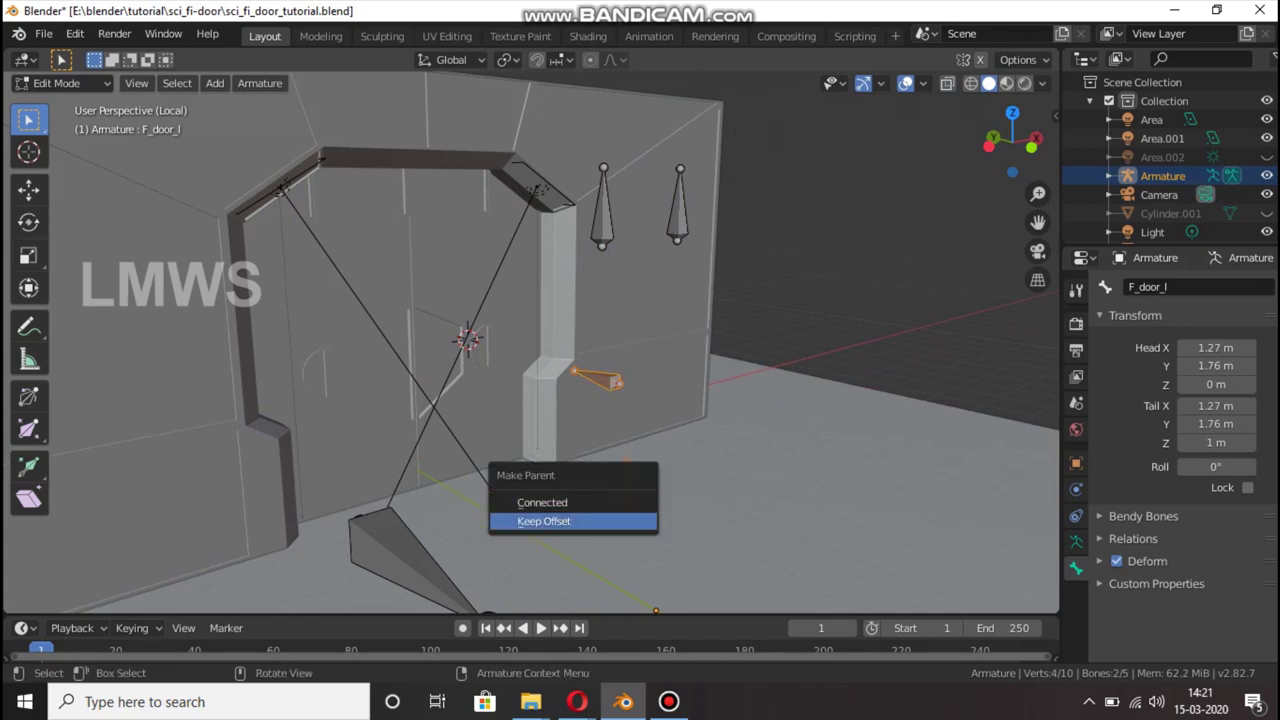
{"action": "left_click", "coordinate": [545, 521]}
{"action": "middle_click_drag", "start_coordinate": [545, 521], "coordinate": [600, 500]}
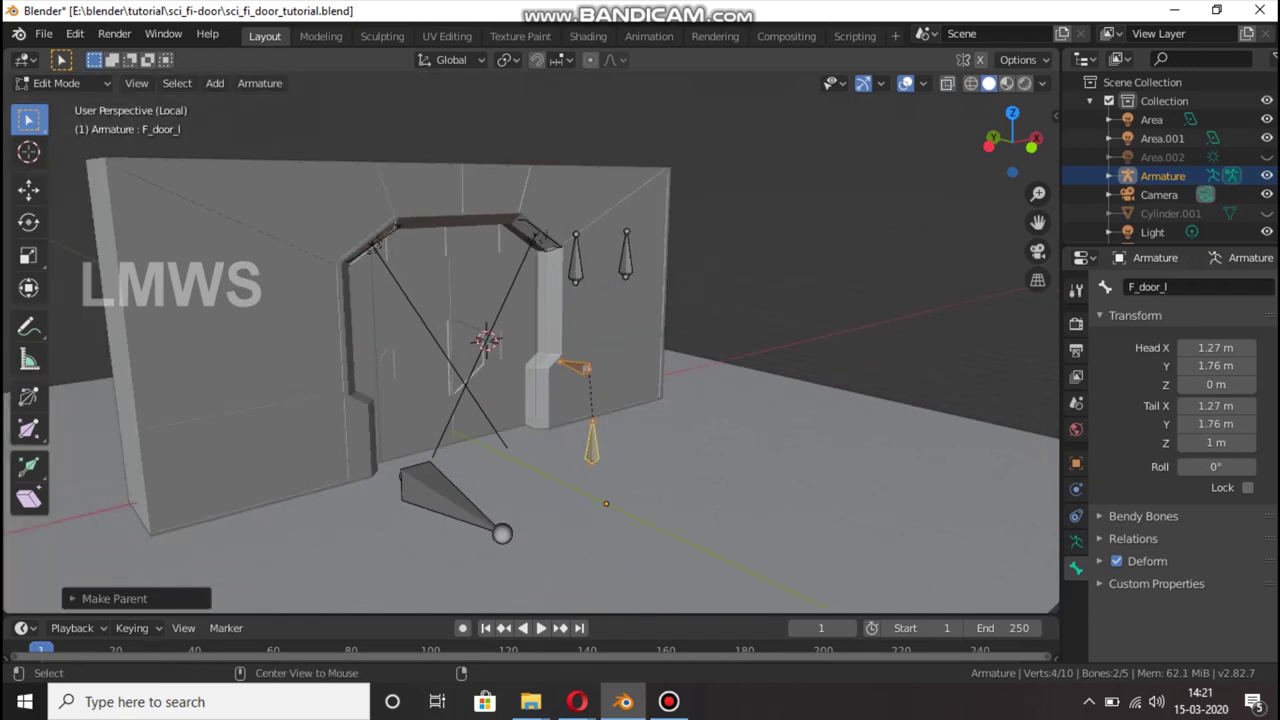
{"action": "key", "text": "ctrl+s"}
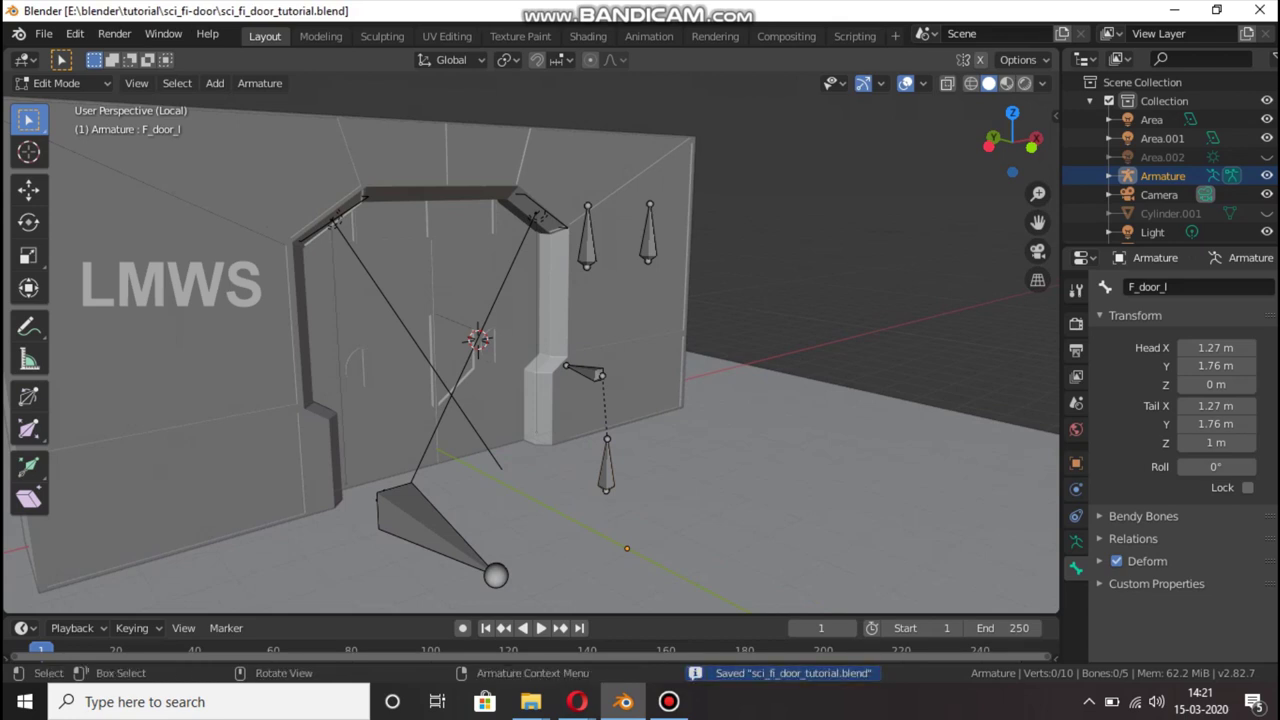
Parent F_door_l to Main_bone, keeping its offset
{"action": "left_click", "coordinate": [606, 465]}
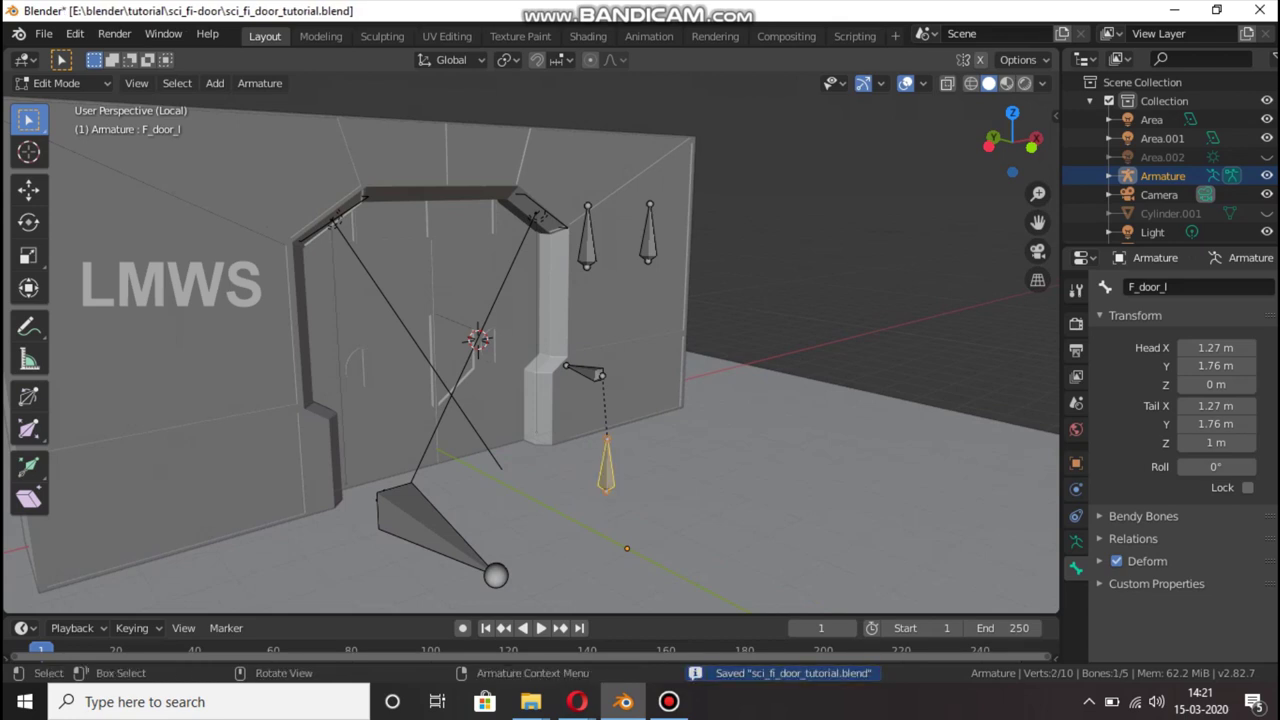
{"action": "left_click", "coordinate": [440, 525], "text": "shift"}
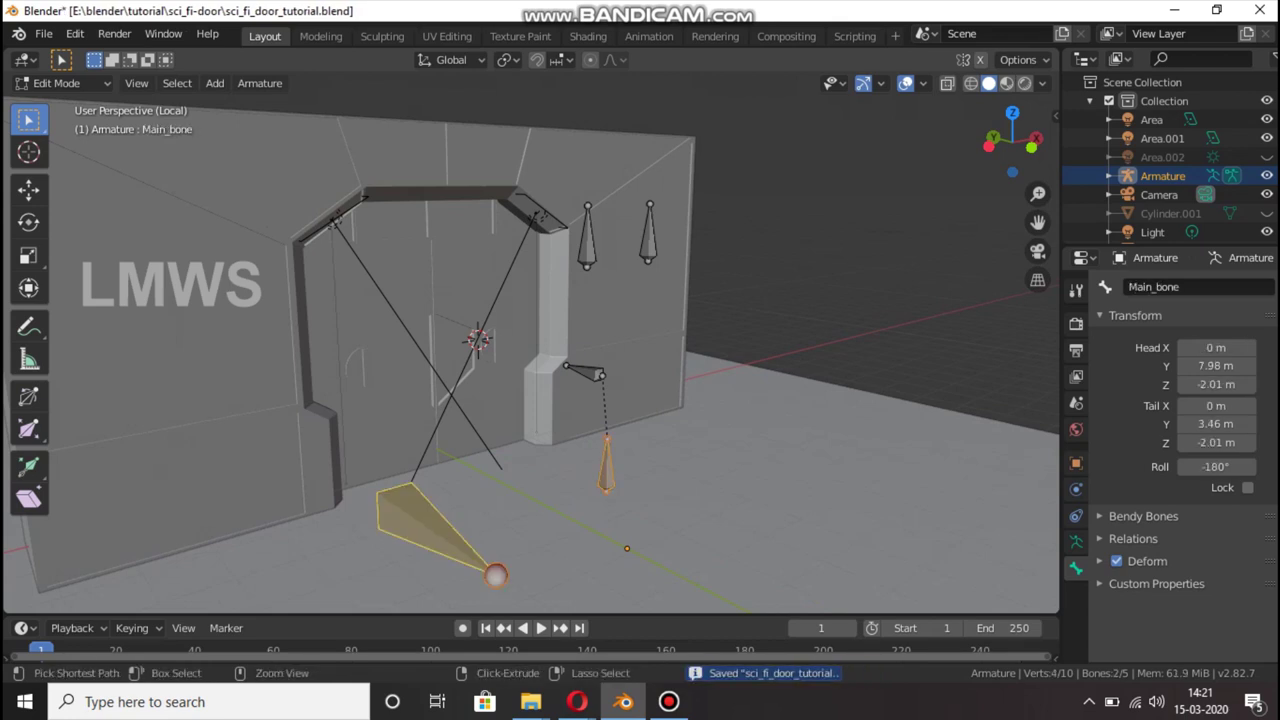
{"action": "key", "text": "ctrl+z"}
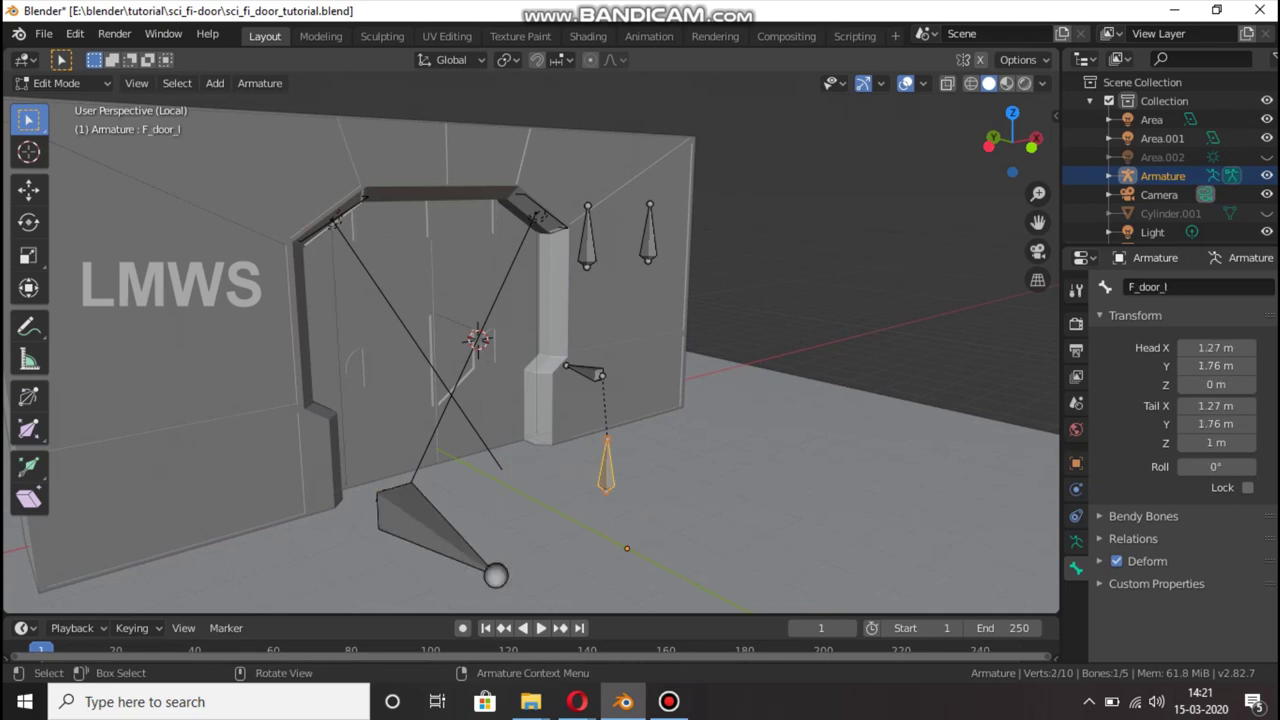
{"action": "key", "text": "ctrl+shift+z"}
{"action": "key", "text": "ctrl+p"}
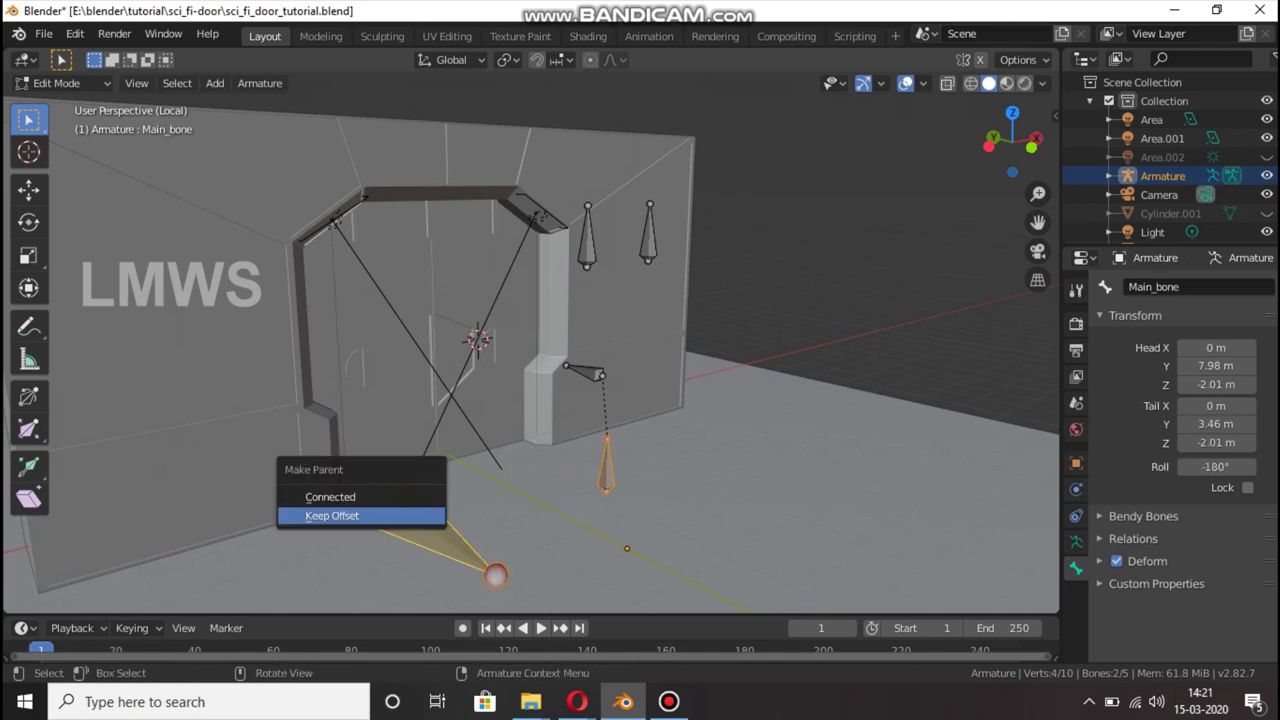
{"action": "key", "text": "Return"}
Parent both upper bones to Main_bone with Keep Offset, save, and select Main_bone to check links
{"action": "left_click", "coordinate": [587, 236]}
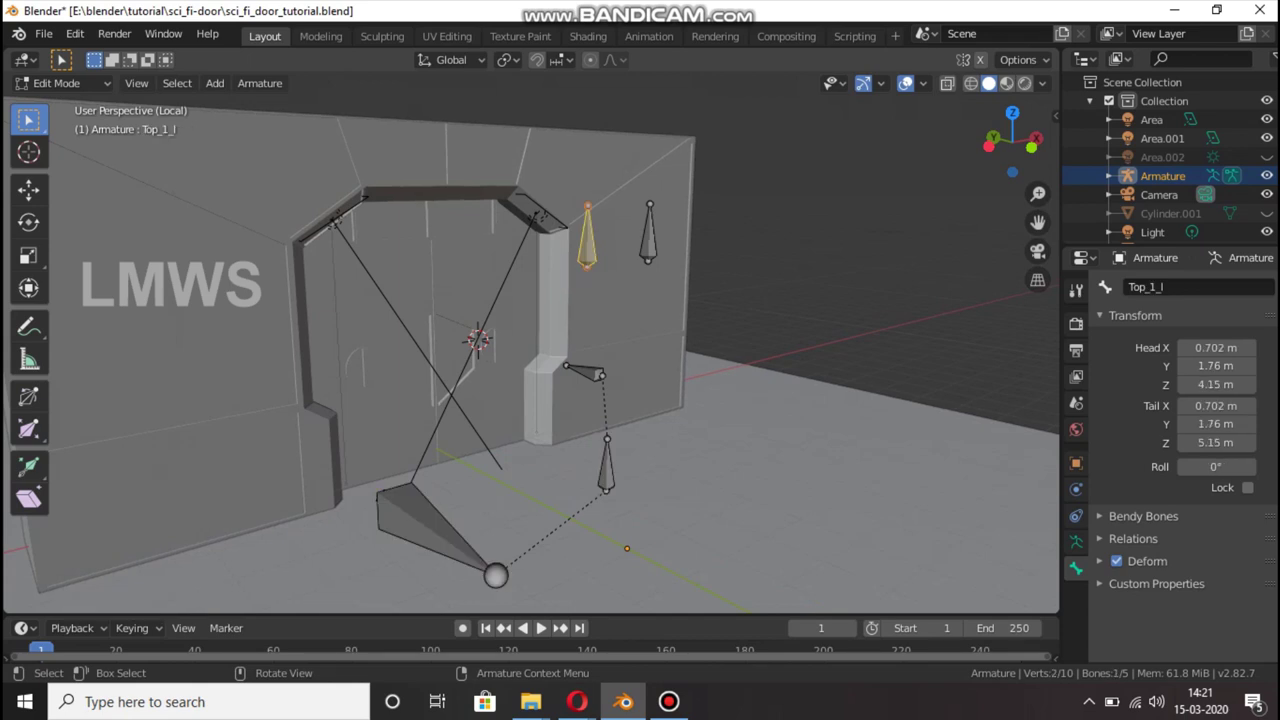
{"action": "left_click", "coordinate": [649, 232], "text": "shift"}
{"action": "left_click", "coordinate": [415, 520], "text": "shift"}
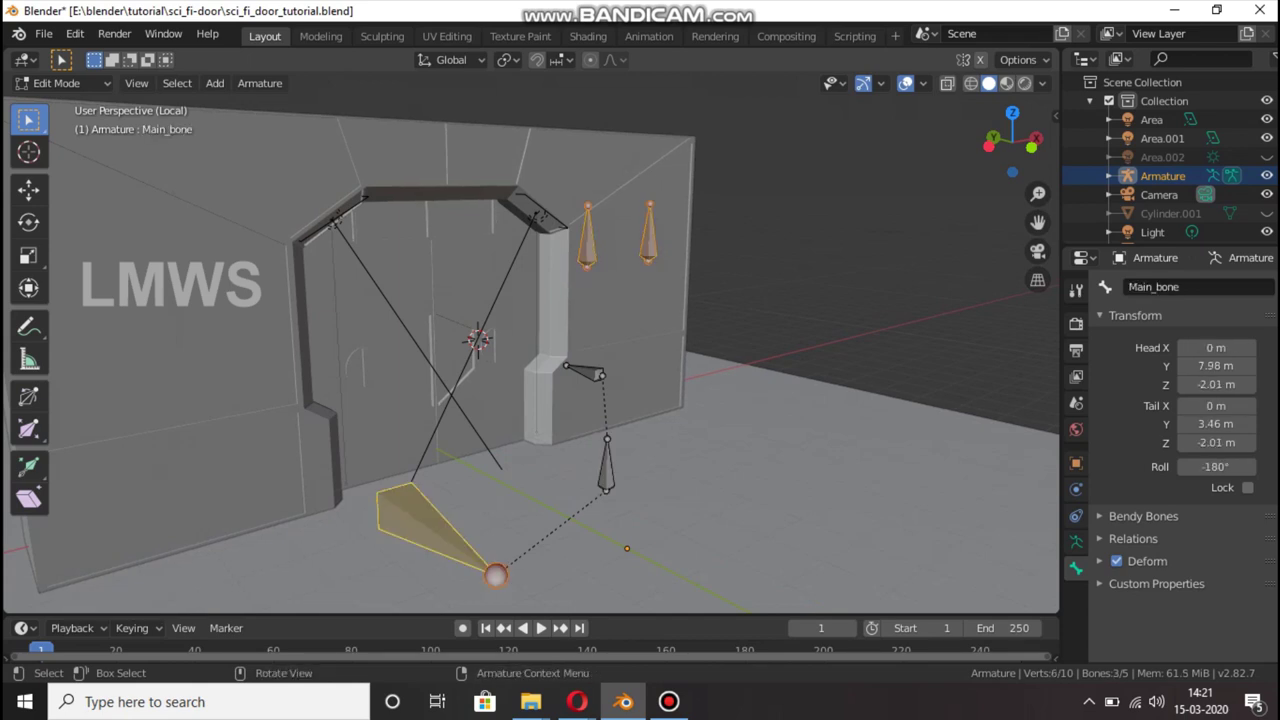
{"action": "key", "text": "ctrl+p"}
{"action": "key", "text": "Return"}
{"action": "key", "text": "alt+a"}
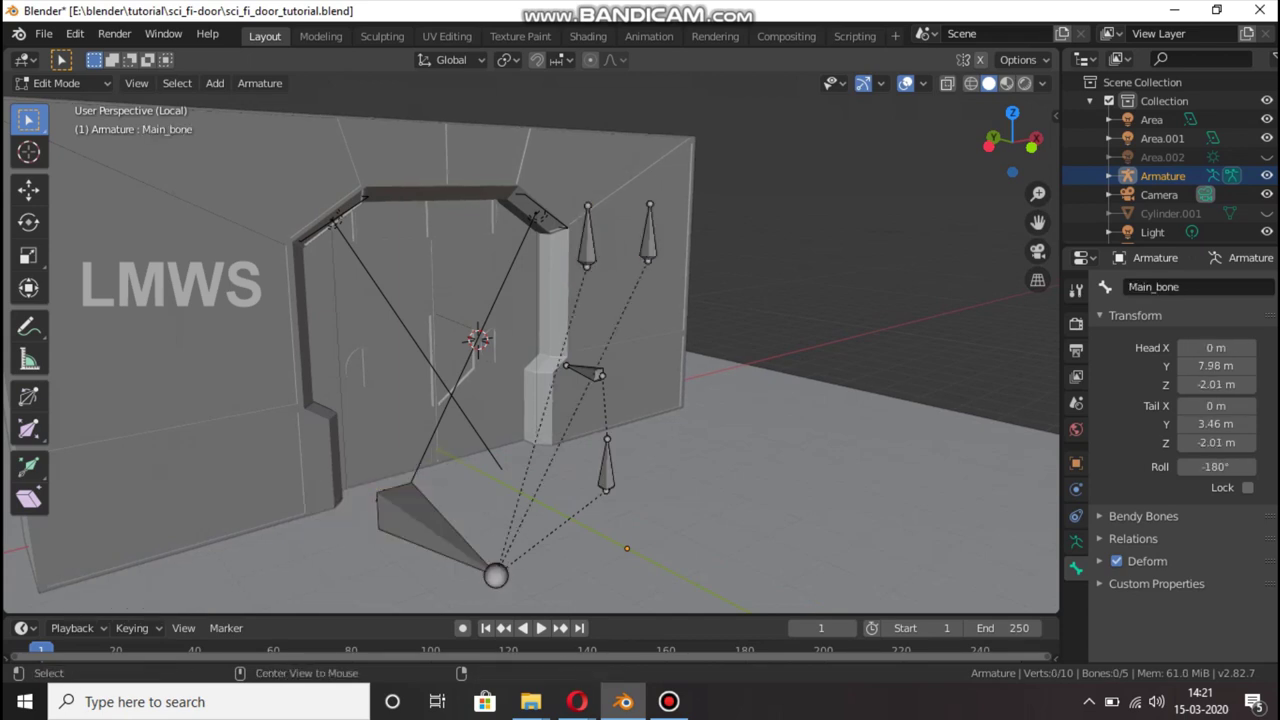
{"action": "key", "text": "ctrl+s"}
{"action": "left_click", "coordinate": [425, 520]}
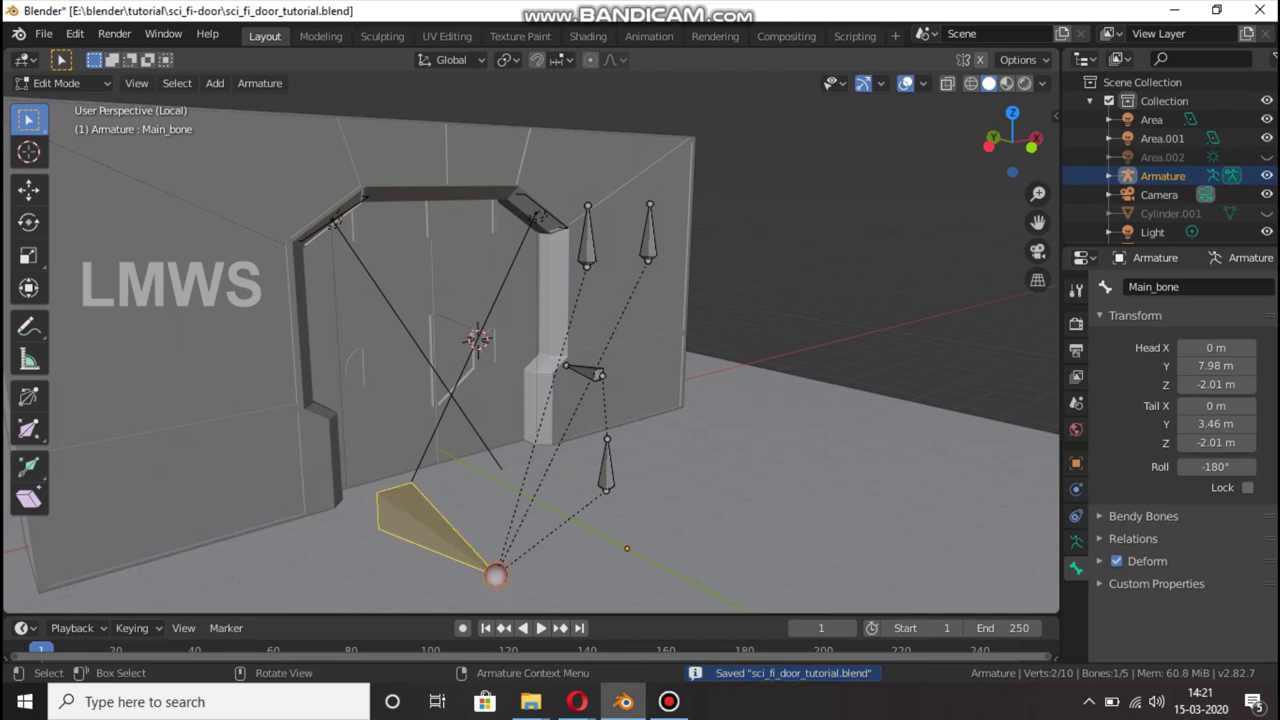
{"action": "scroll", "coordinate": [530, 345], "scroll_direction": "up", "scroll_amount": 3}
{"action": "left_click", "coordinate": [648, 530]}
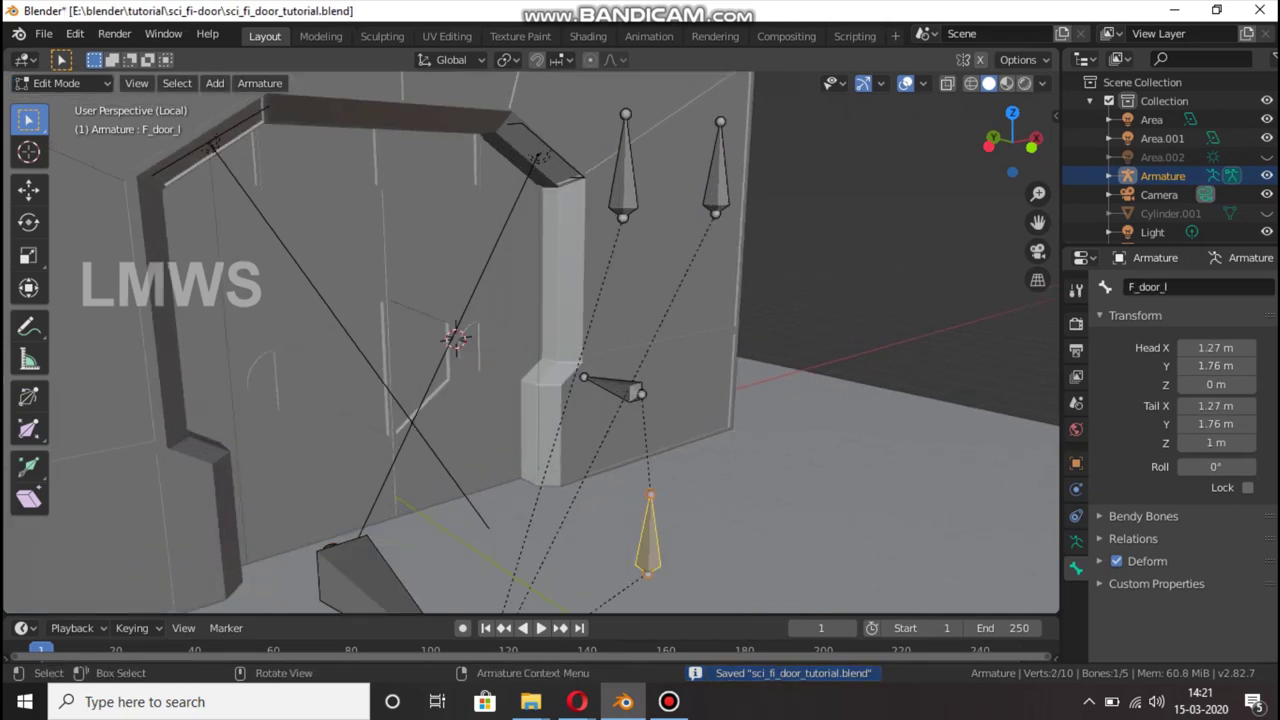
{"action": "left_click", "coordinate": [612, 387]}
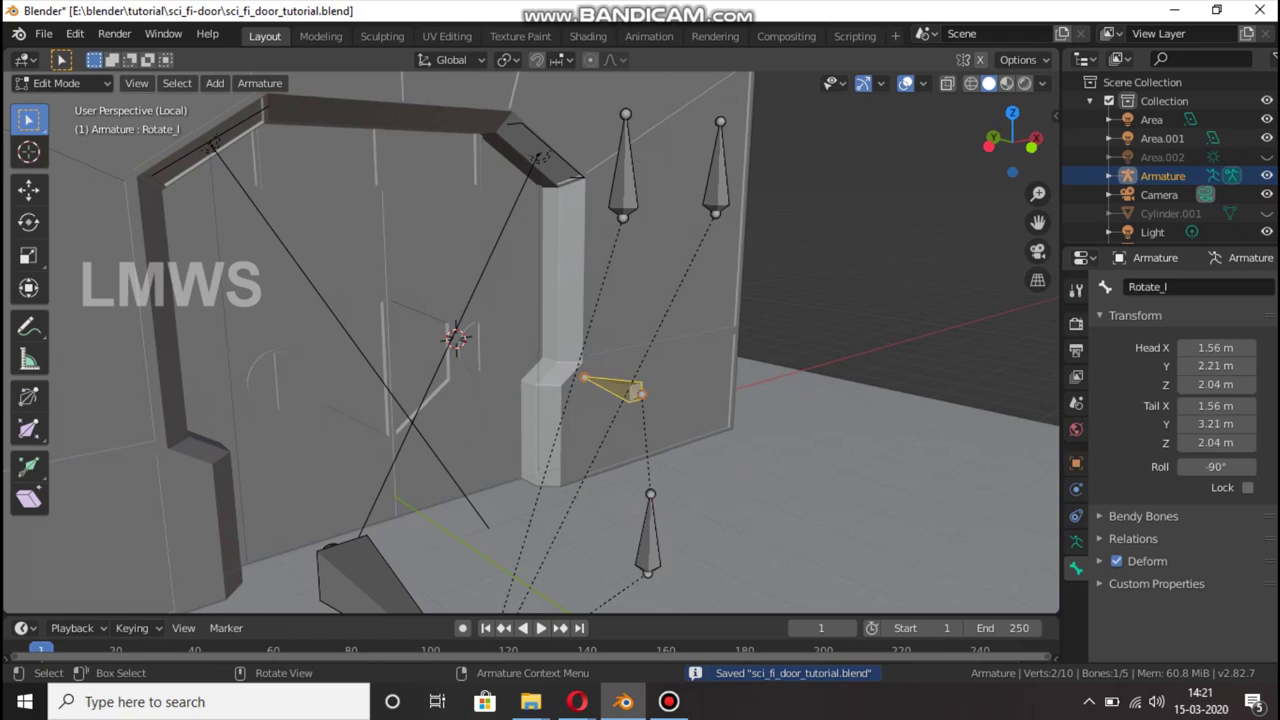
{"action": "left_click", "coordinate": [648, 535]}
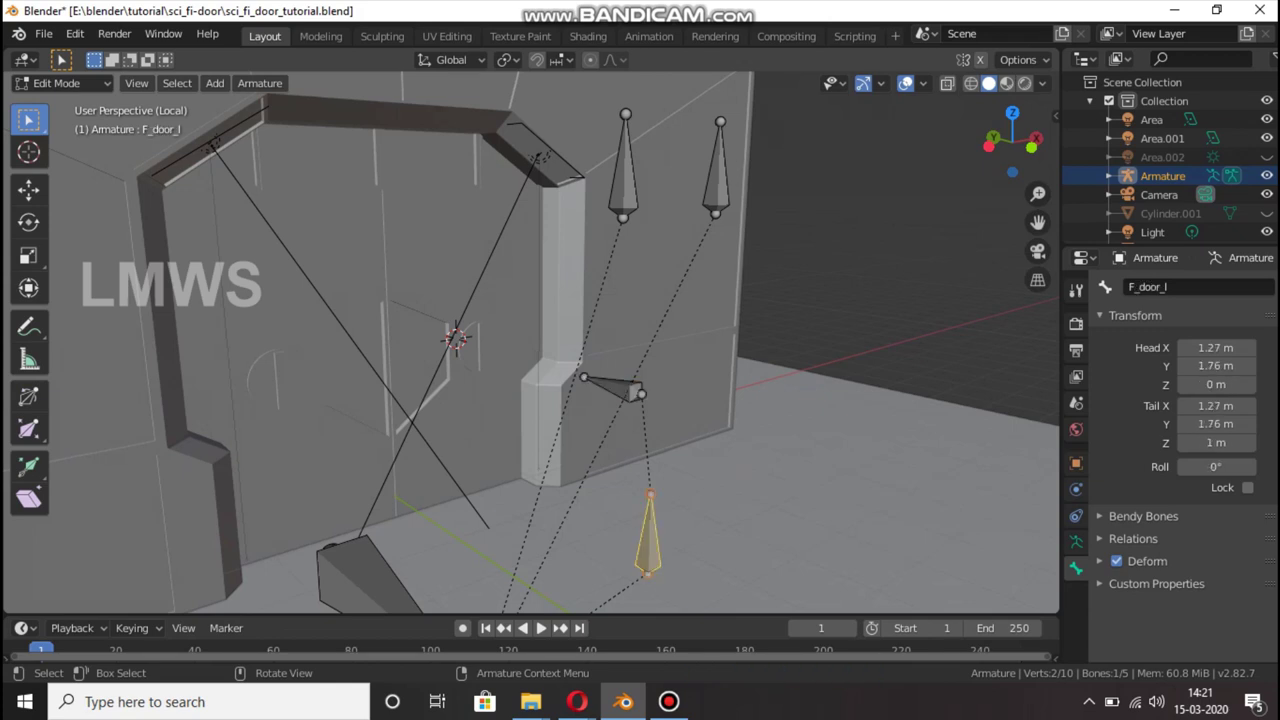
{"action": "scroll", "coordinate": [530, 340], "scroll_direction": "up", "scroll_amount": 2}
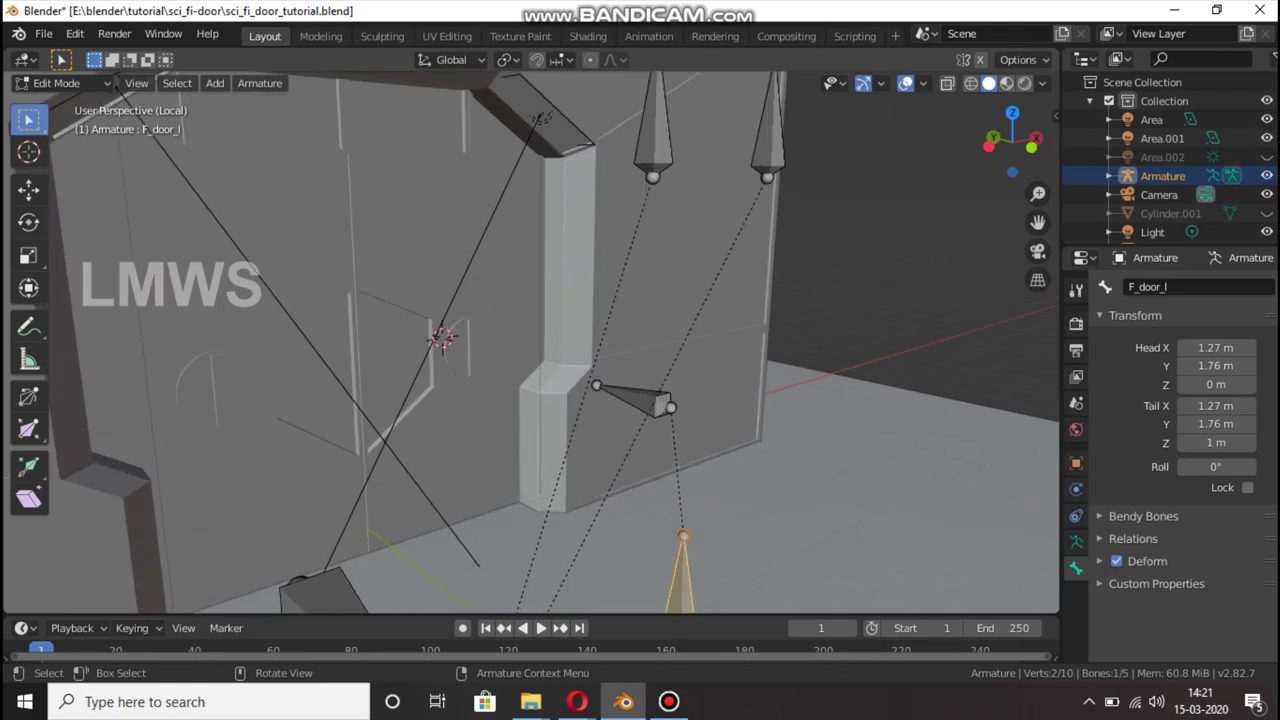
{"action": "scroll", "coordinate": [530, 340], "scroll_direction": "up", "scroll_amount": 2}
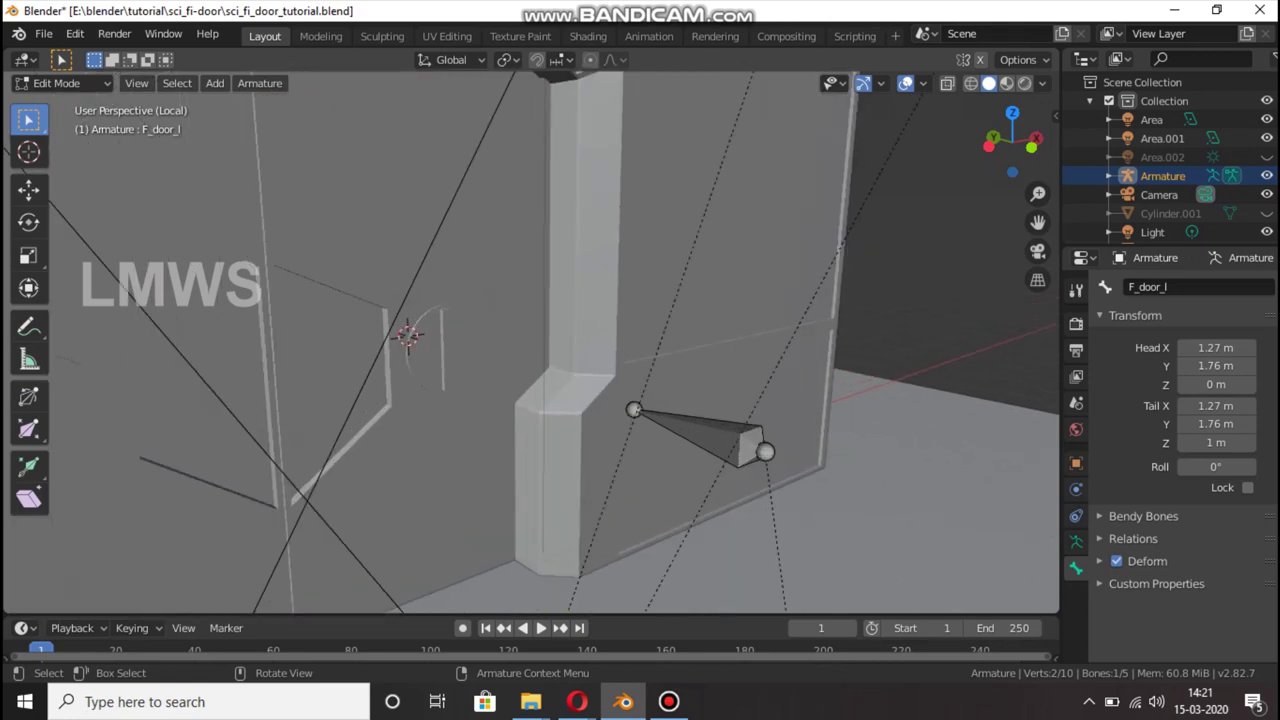
{"action": "key", "text": "shift"}
{"action": "key", "text": "z"}
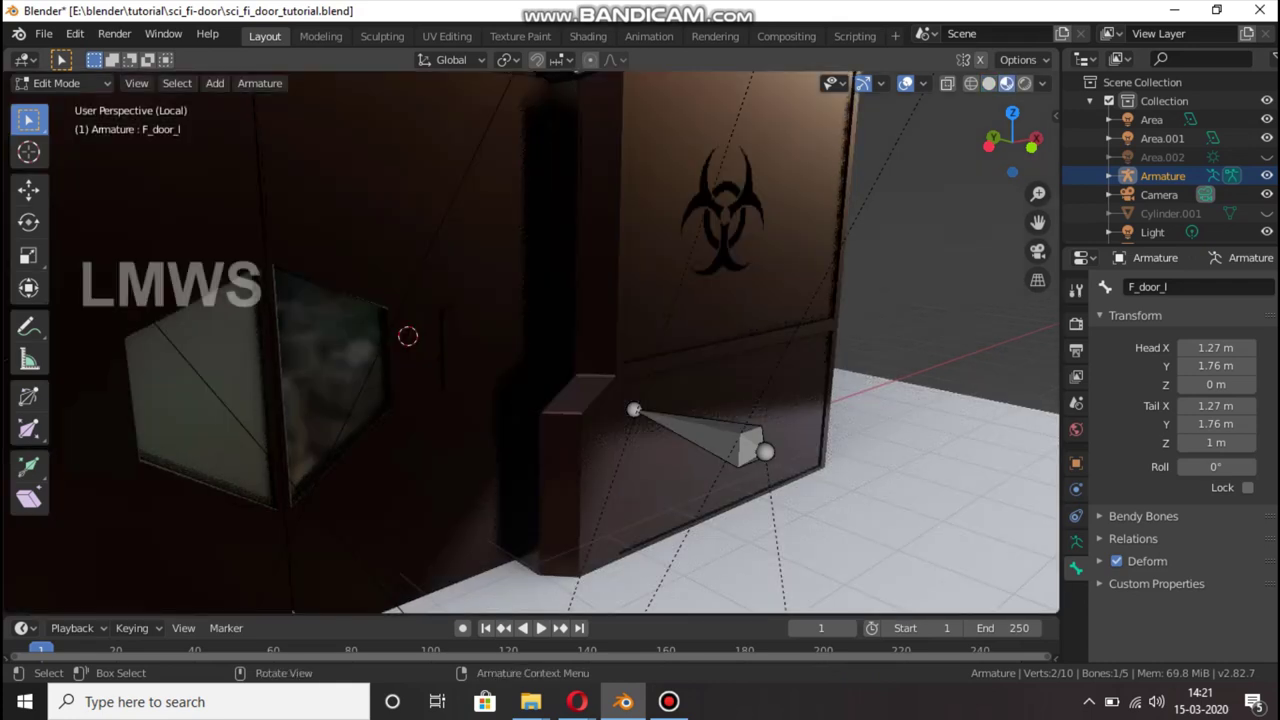
{"action": "scroll", "coordinate": [530, 340], "scroll_direction": "down", "scroll_amount": 2}
{"action": "scroll", "coordinate": [530, 340], "scroll_direction": "down", "scroll_amount": 2}
{"action": "scroll", "coordinate": [530, 340], "scroll_direction": "down", "scroll_amount": 3}
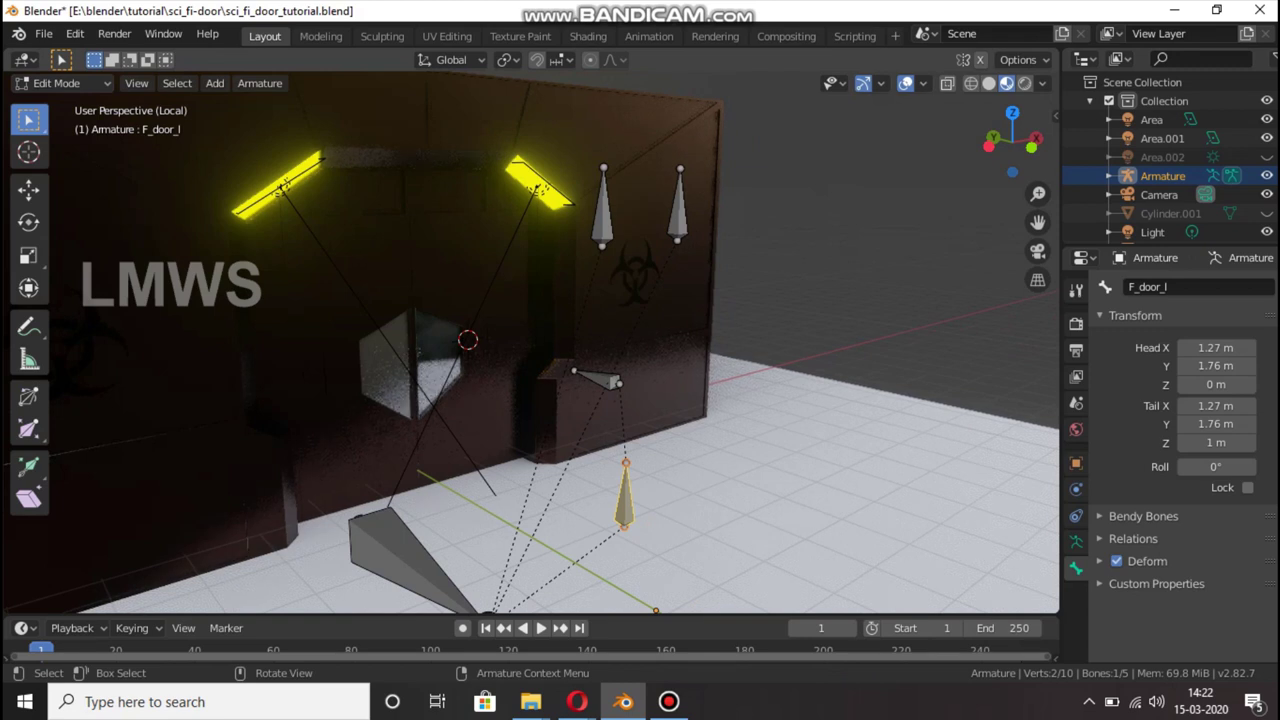
{"action": "left_click", "coordinate": [989, 83]}
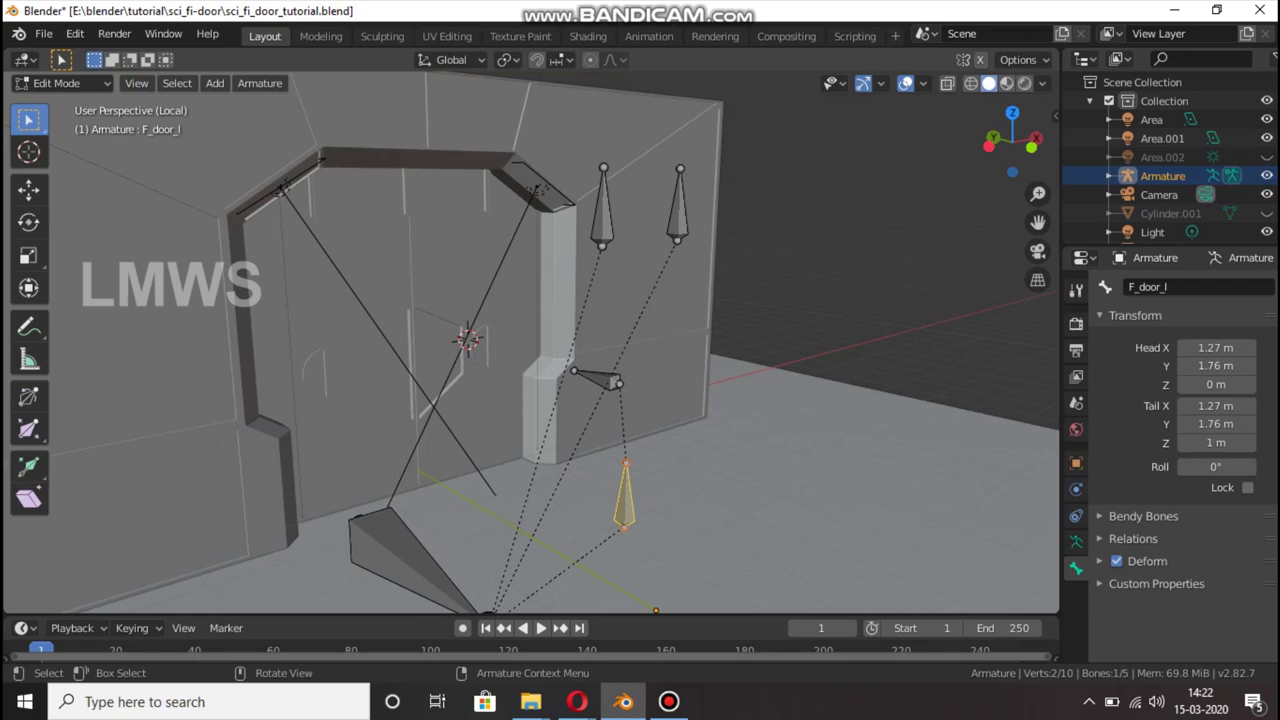
{"action": "key", "text": "ctrl+s"}
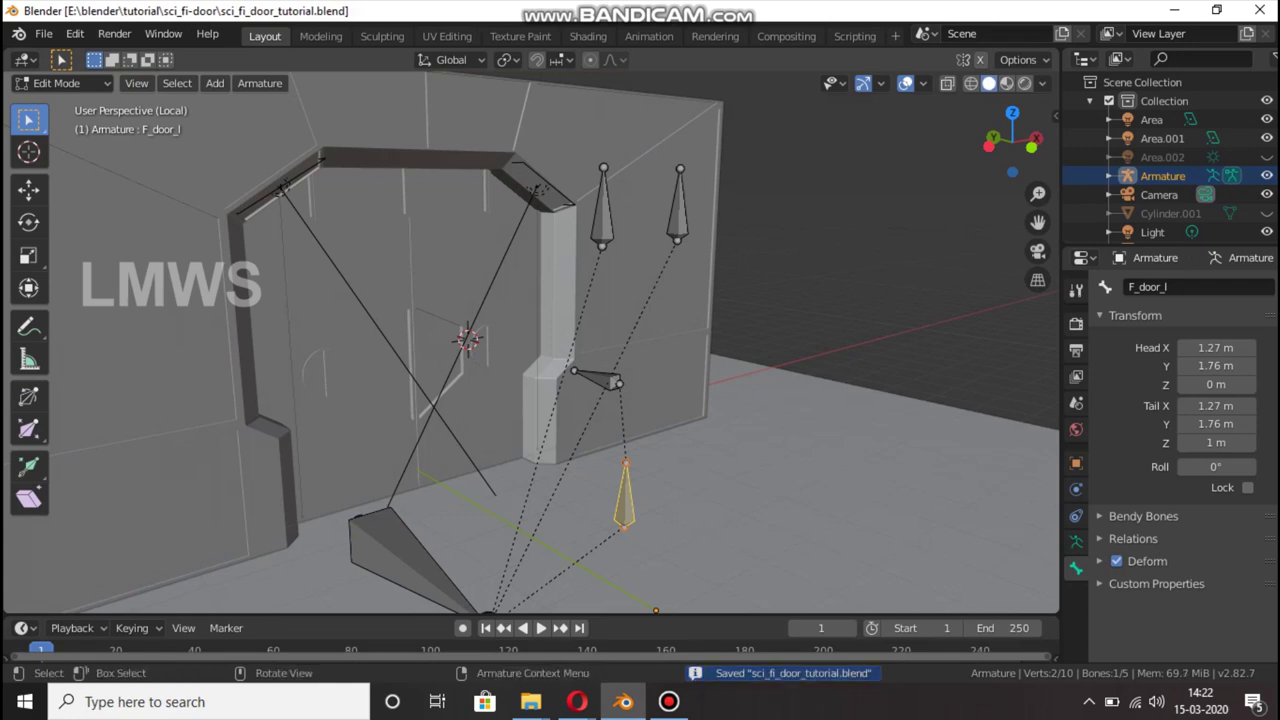
Select the four door bones and set the pivot to the 3D cursor at the world origin
{"action": "left_click", "coordinate": [605, 380]}
{"action": "left_click", "coordinate": [625, 495], "text": "shift"}
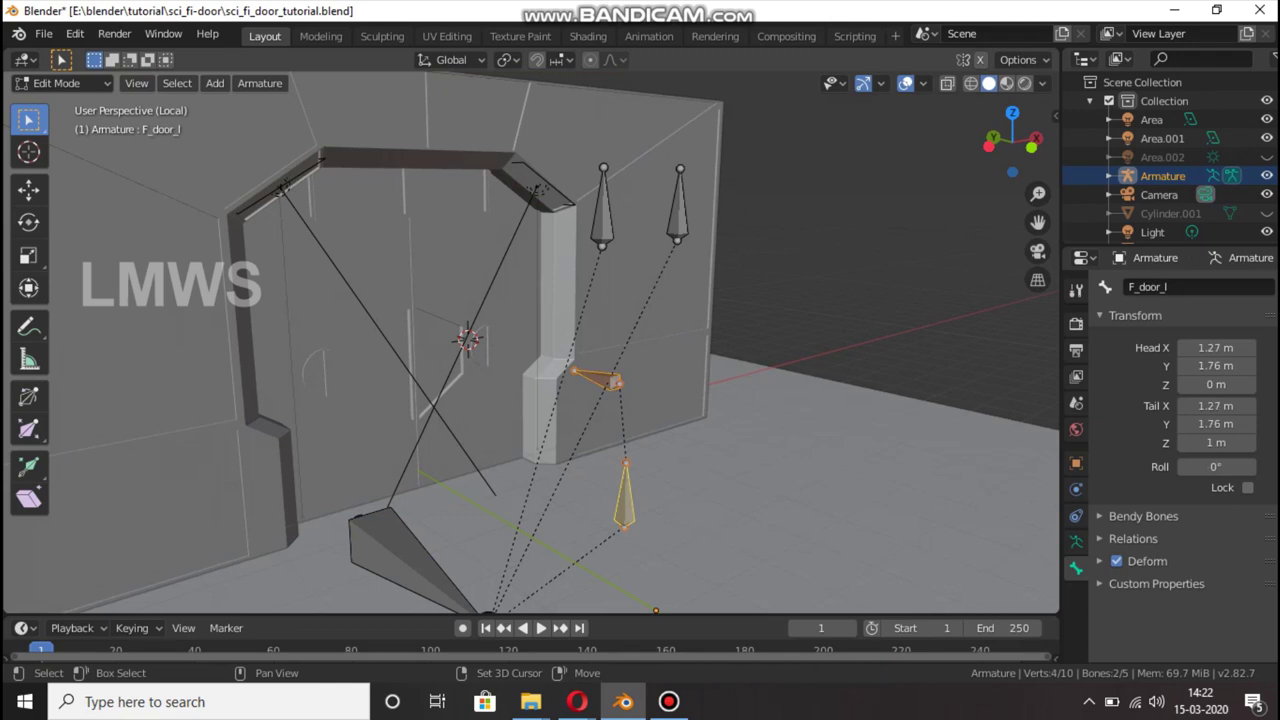
{"action": "left_click", "coordinate": [603, 200], "text": "shift"}
{"action": "left_click", "coordinate": [680, 200], "text": "shift"}
{"action": "key", "text": "KP_1"}
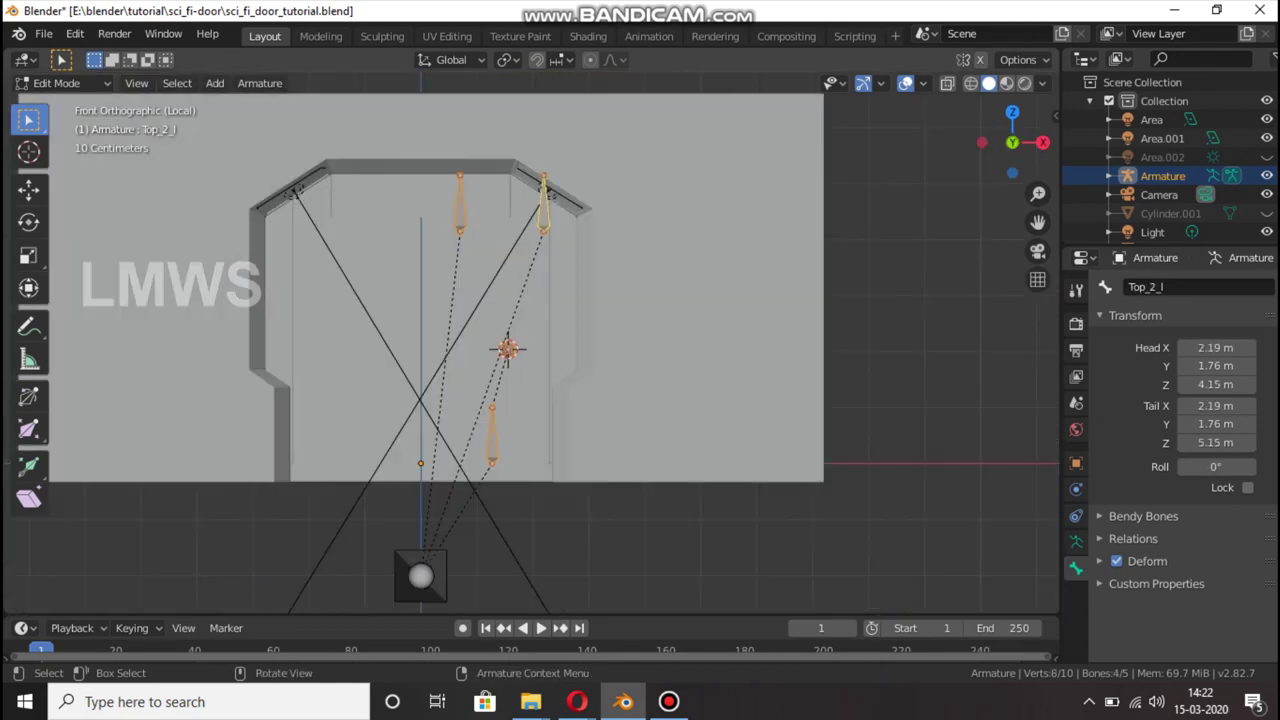
{"action": "left_click", "coordinate": [508, 60]}
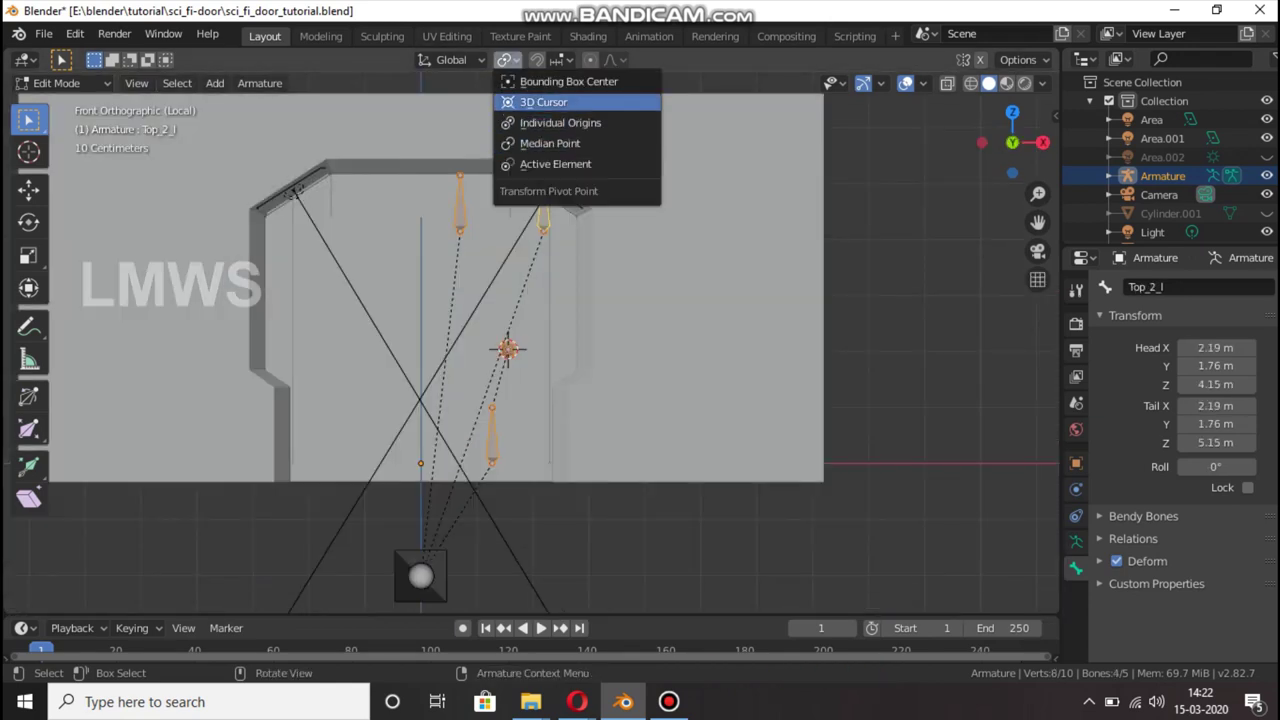
{"action": "left_click", "coordinate": [545, 102]}
{"action": "key", "text": "shift+s"}
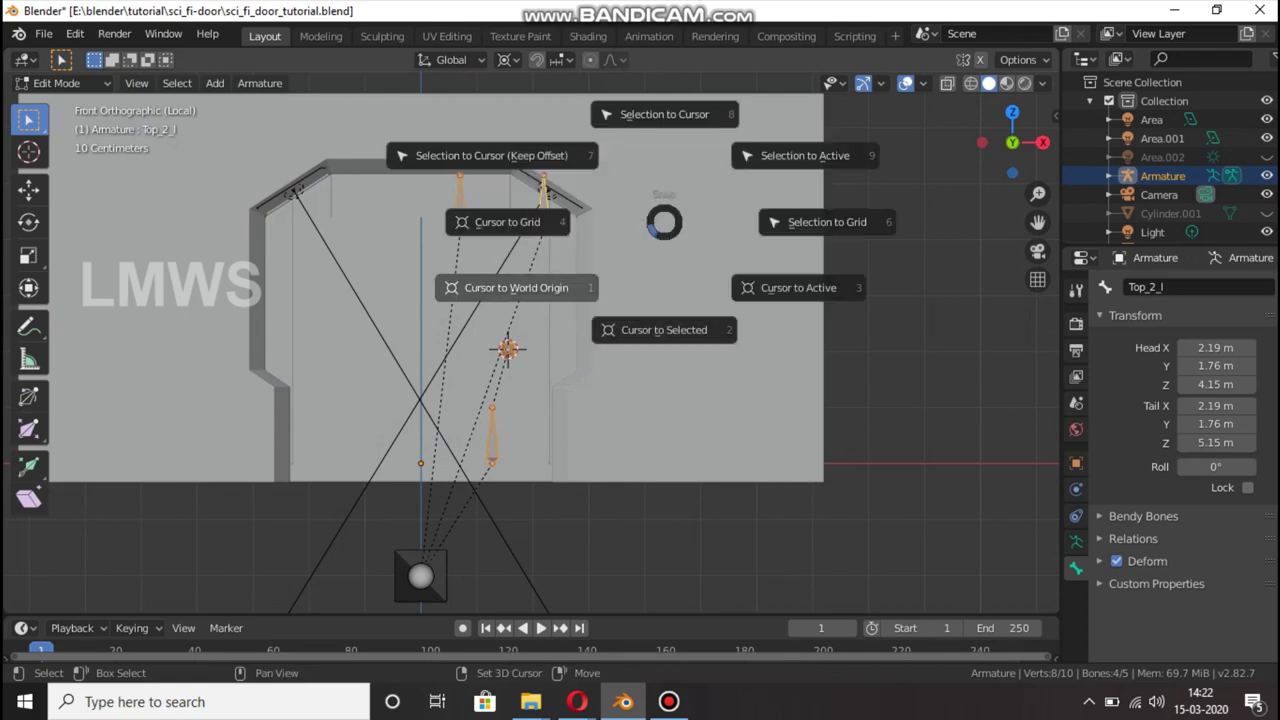
{"action": "left_click", "coordinate": [516, 287]}
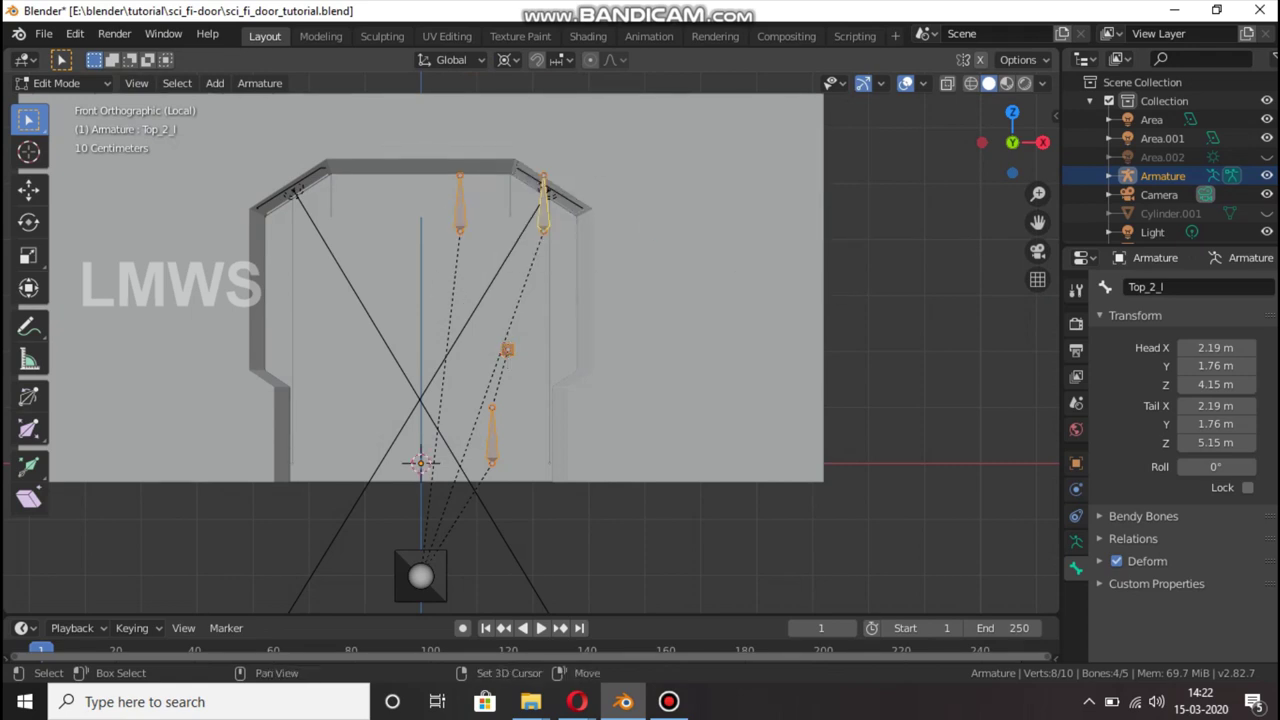
Duplicate the four bones in place, mirror the copies with scale X -1, and save
{"action": "key", "text": "shift+d"}
{"action": "key", "text": "Escape"}
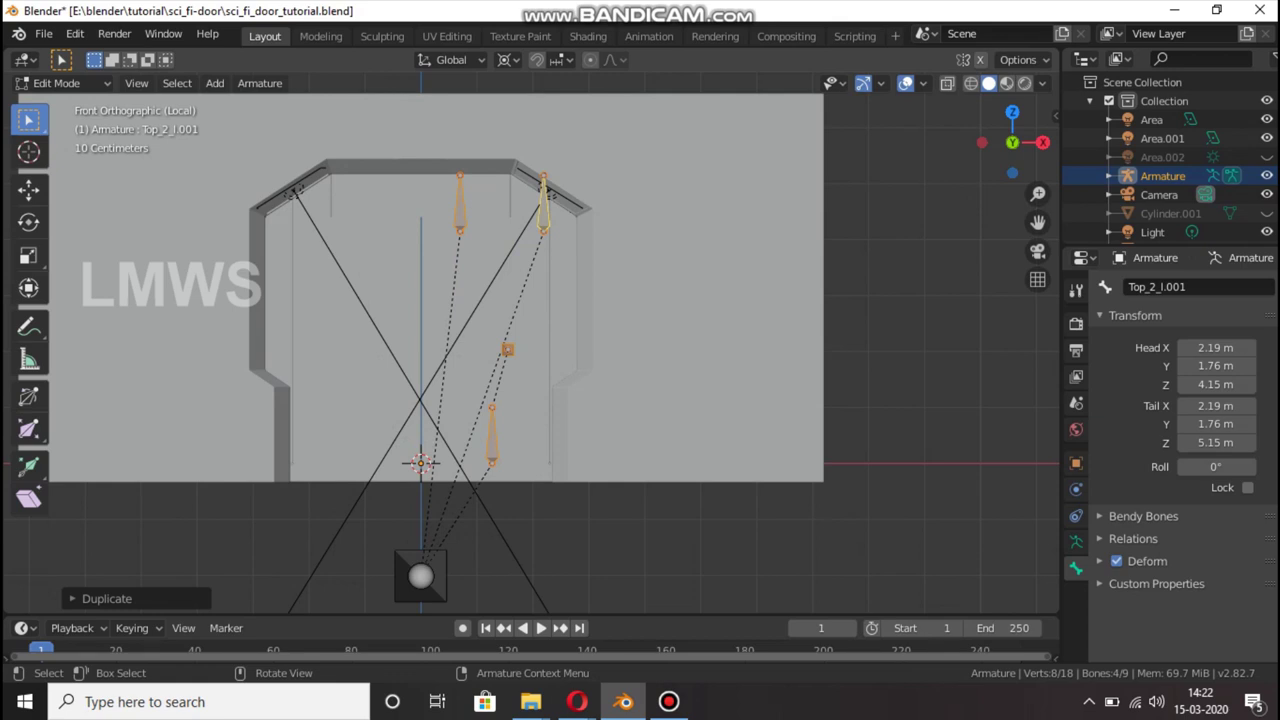
{"action": "type", "text": "sx"}
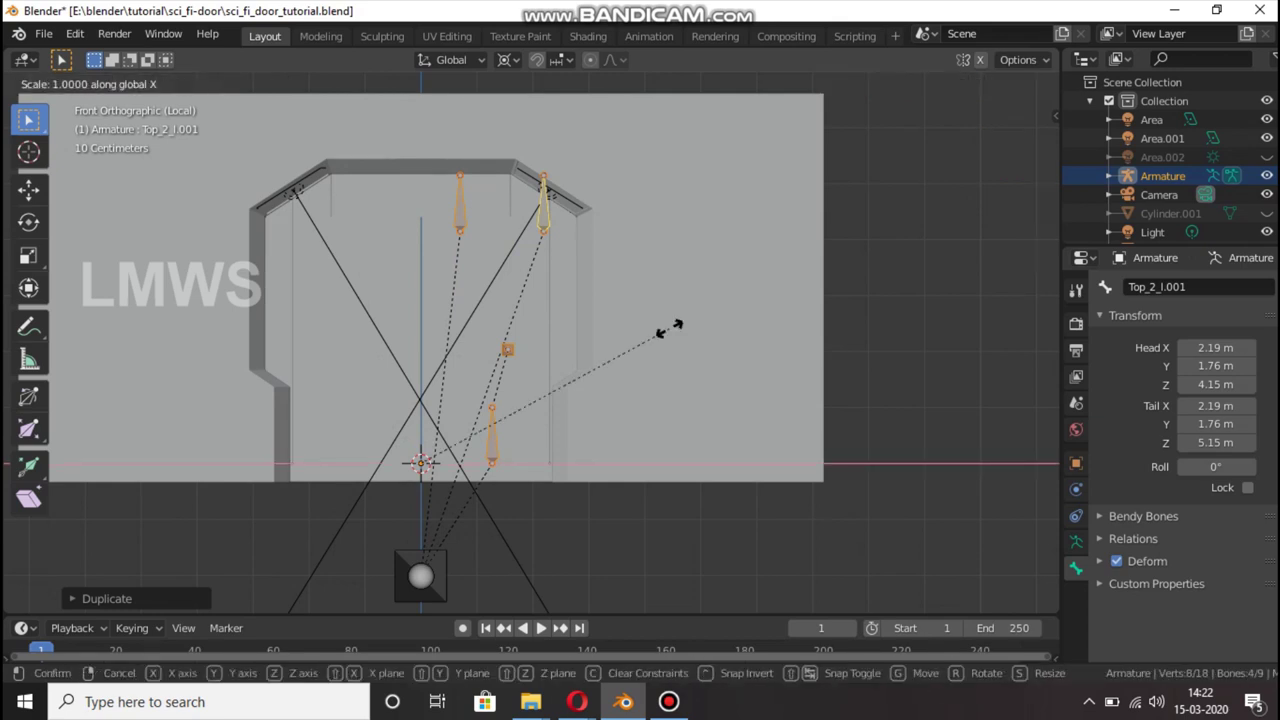
{"action": "type", "text": "-1"}
{"action": "key", "text": "Return"}
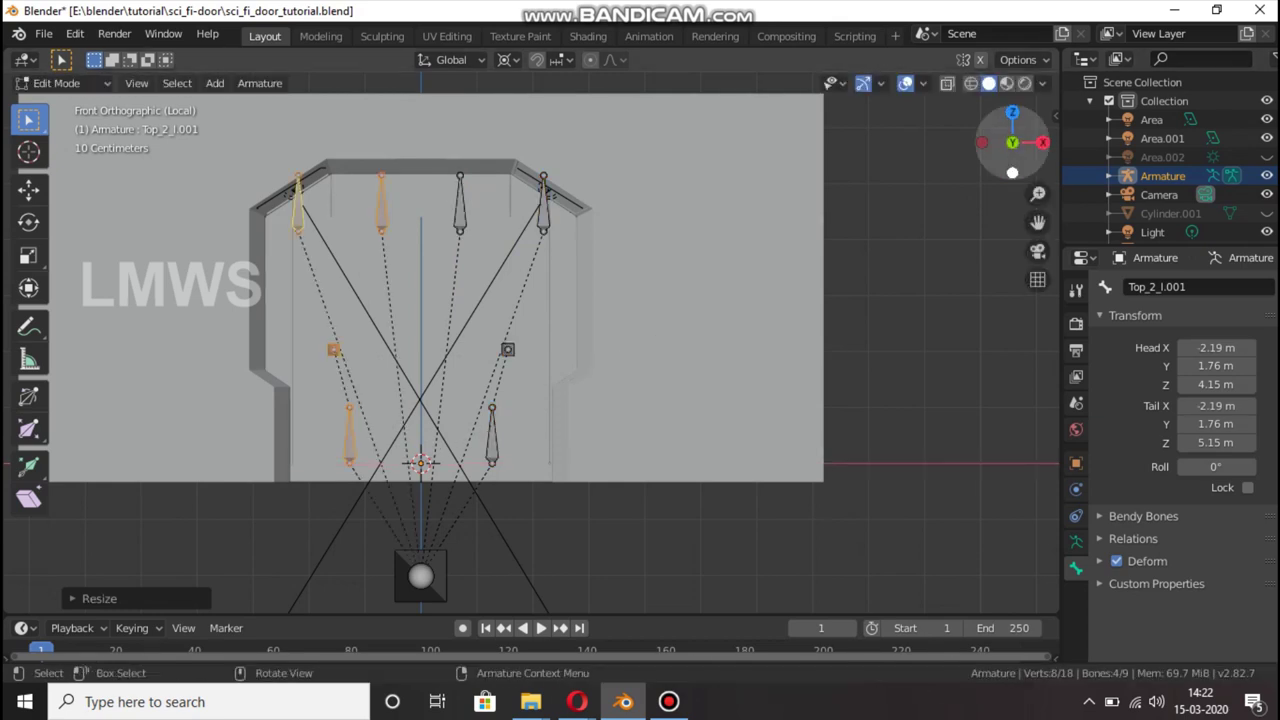
{"action": "middle_click_drag", "start_coordinate": [530, 350], "coordinate": [600, 330]}
{"action": "key", "text": "alt+a"}
{"action": "key", "text": "ctrl+s"}
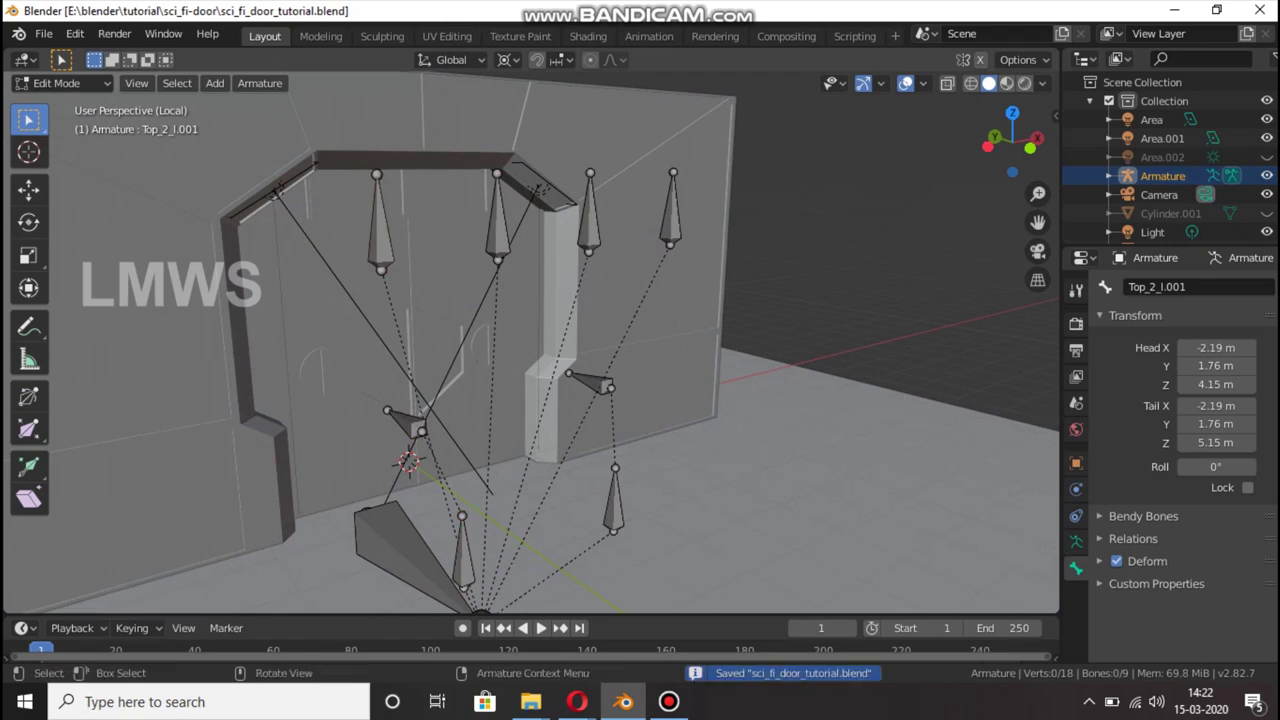
Rename the Top_1_l.001 copy to Top_1_r.001
{"action": "left_click", "coordinate": [497, 215]}
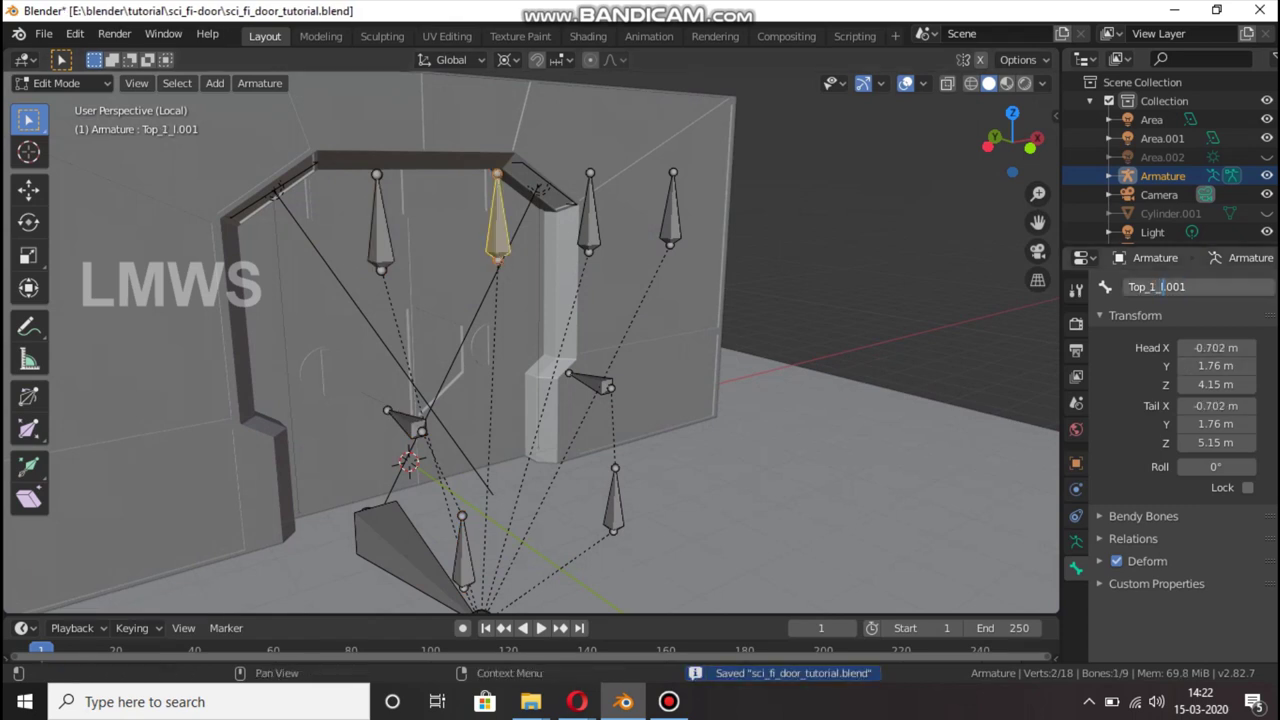
{"action": "key", "text": "BackSpace"}
{"action": "type", "text": "r"}
{"action": "key", "text": "Return"}
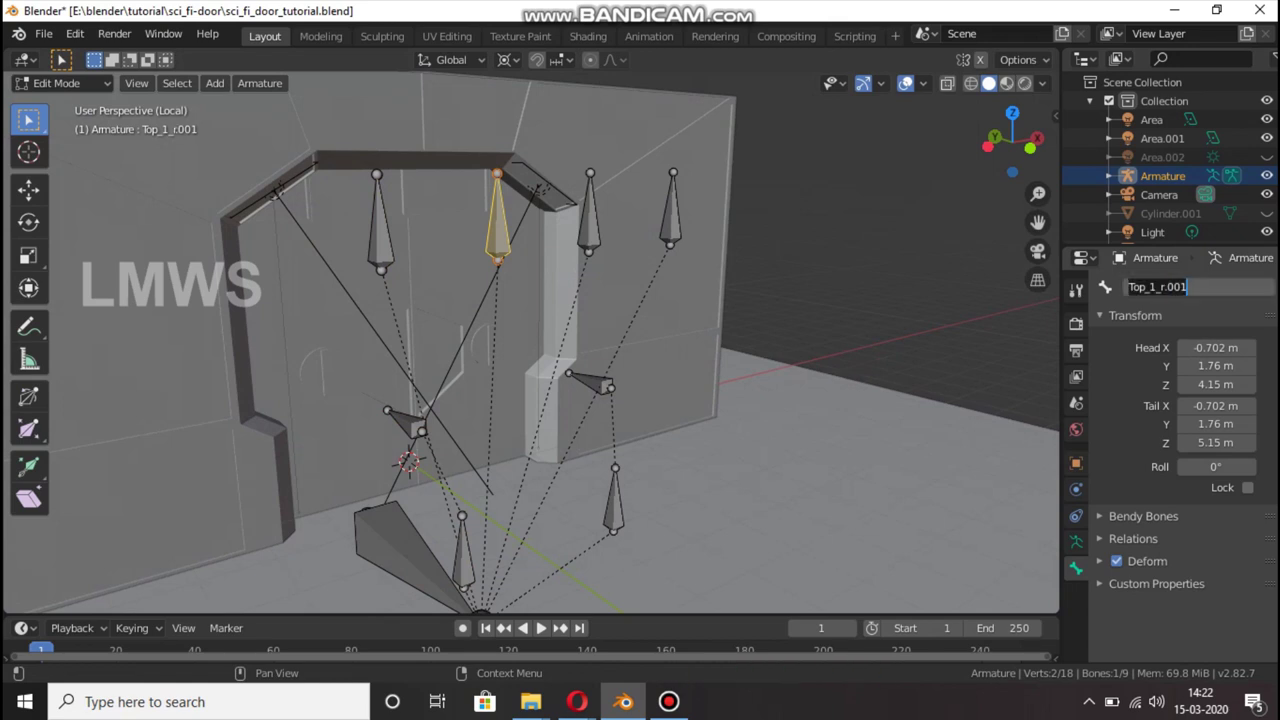
Drop the .001 suffix to make Top_1_r, and rename the next copy Top_2_r
{"action": "key", "text": "End"}
{"action": "key", "text": "BackSpace"}
{"action": "key", "text": "BackSpace"}
{"action": "key", "text": "BackSpace"}
{"action": "key", "text": "Return"}
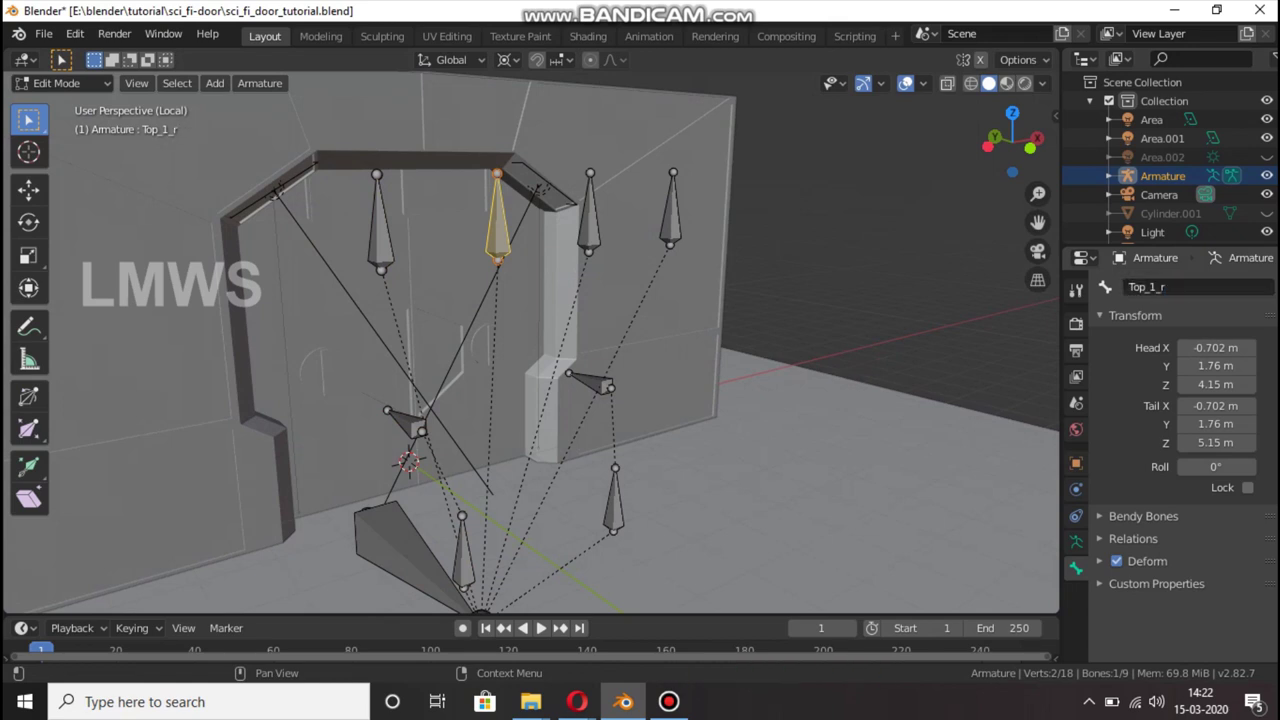
{"action": "left_click", "coordinate": [377, 220]}
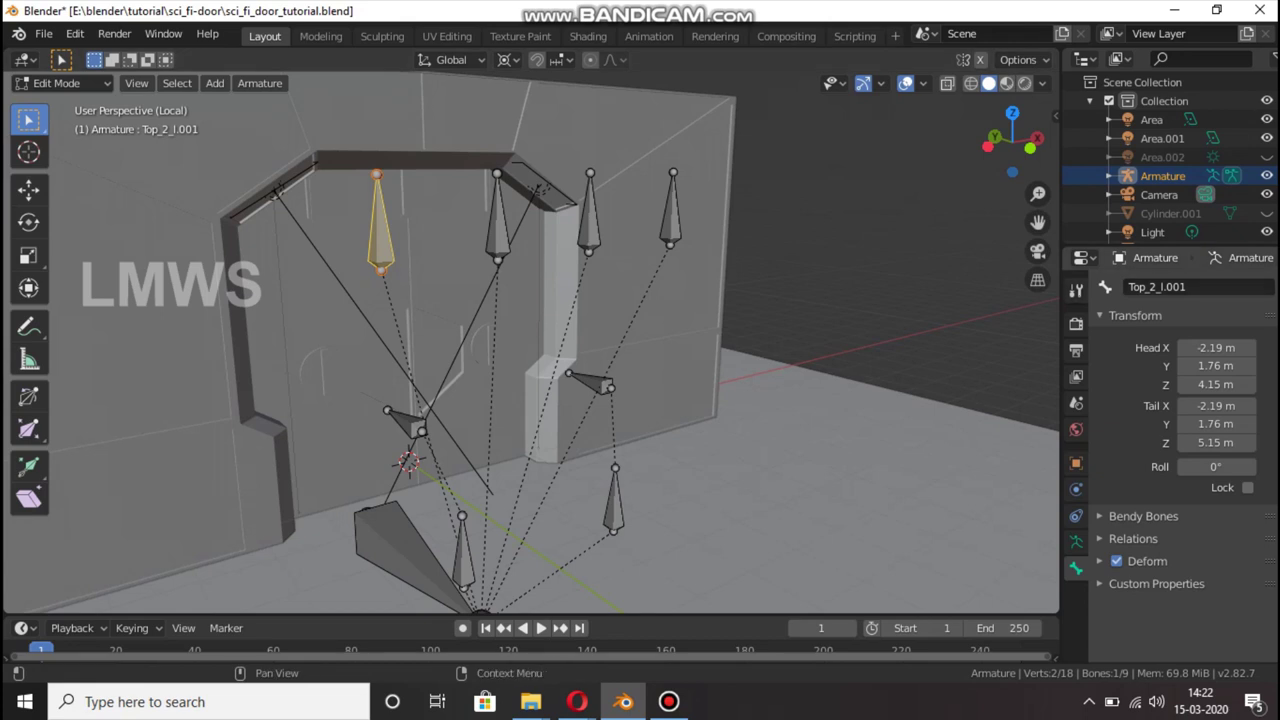
{"action": "double_click", "coordinate": [1160, 287]}
{"action": "type", "text": "r"}
{"action": "key", "text": "Return"}
Rename the remaining copies Rotate_r and F_door_r and save the file
{"action": "left_click", "coordinate": [405, 425]}
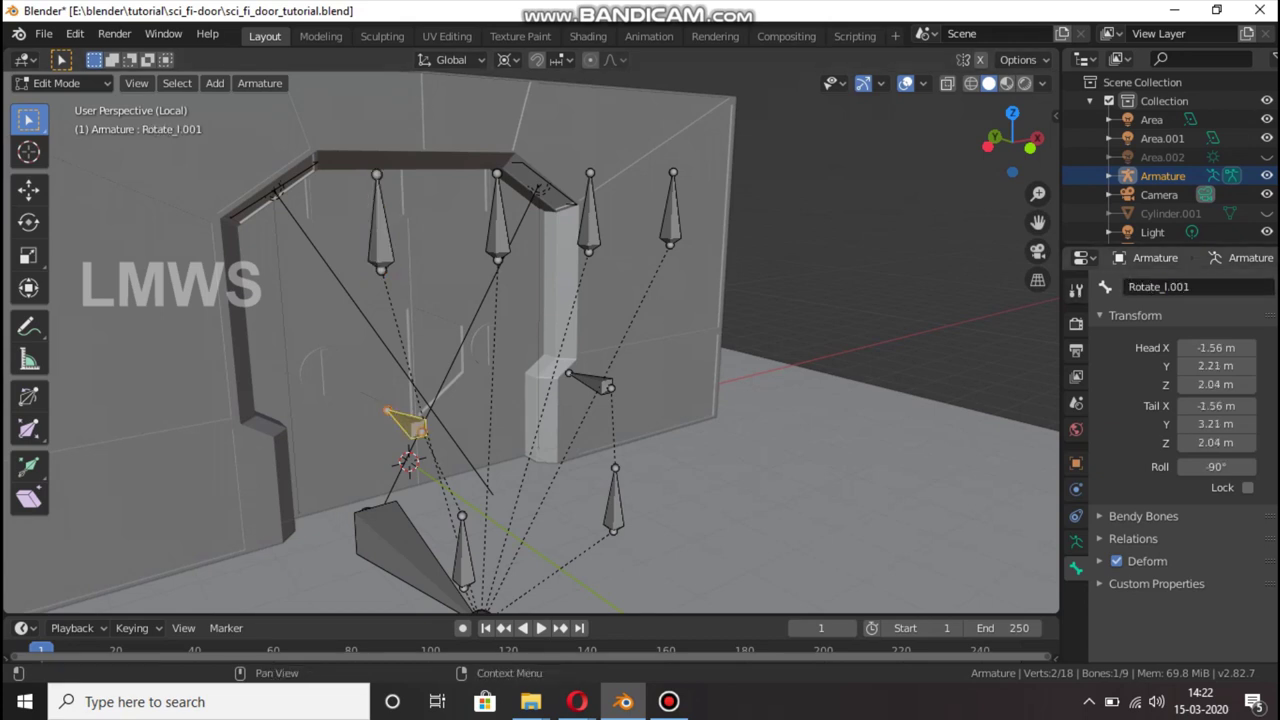
{"action": "double_click", "coordinate": [1158, 287]}
{"action": "type", "text": "r"}
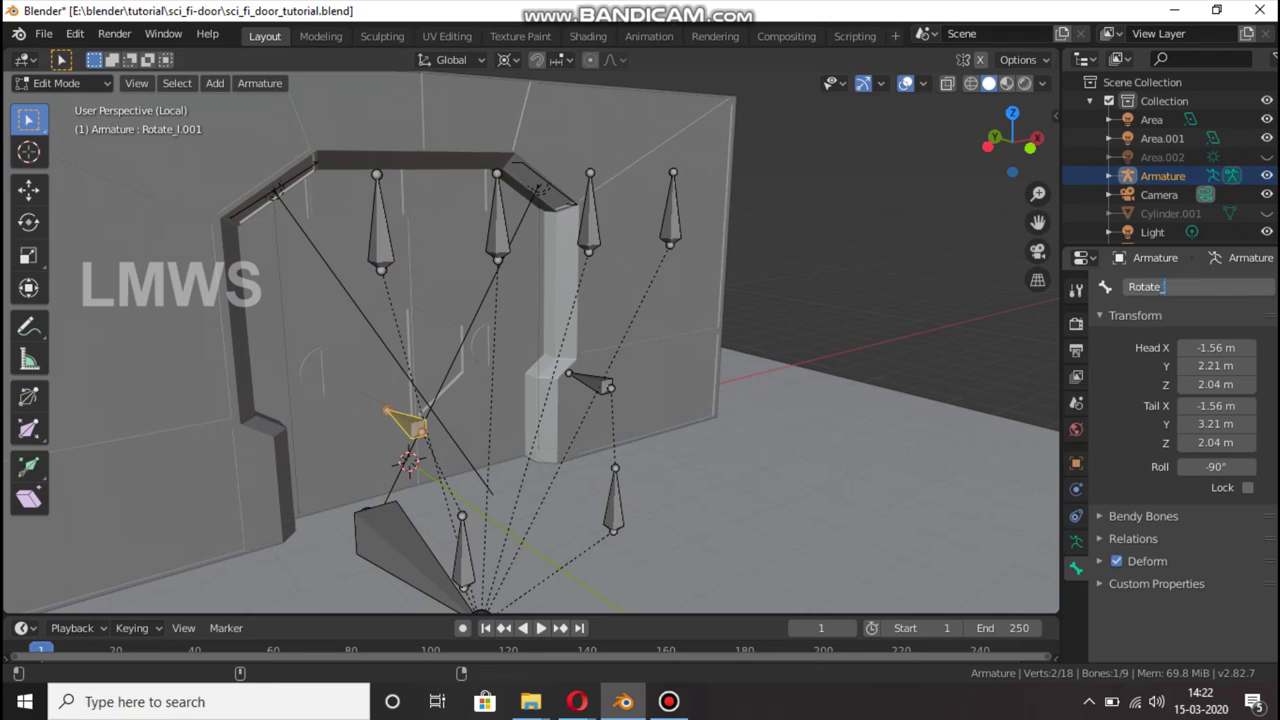
{"action": "key", "text": "Return"}
{"action": "left_click", "coordinate": [462, 555]}
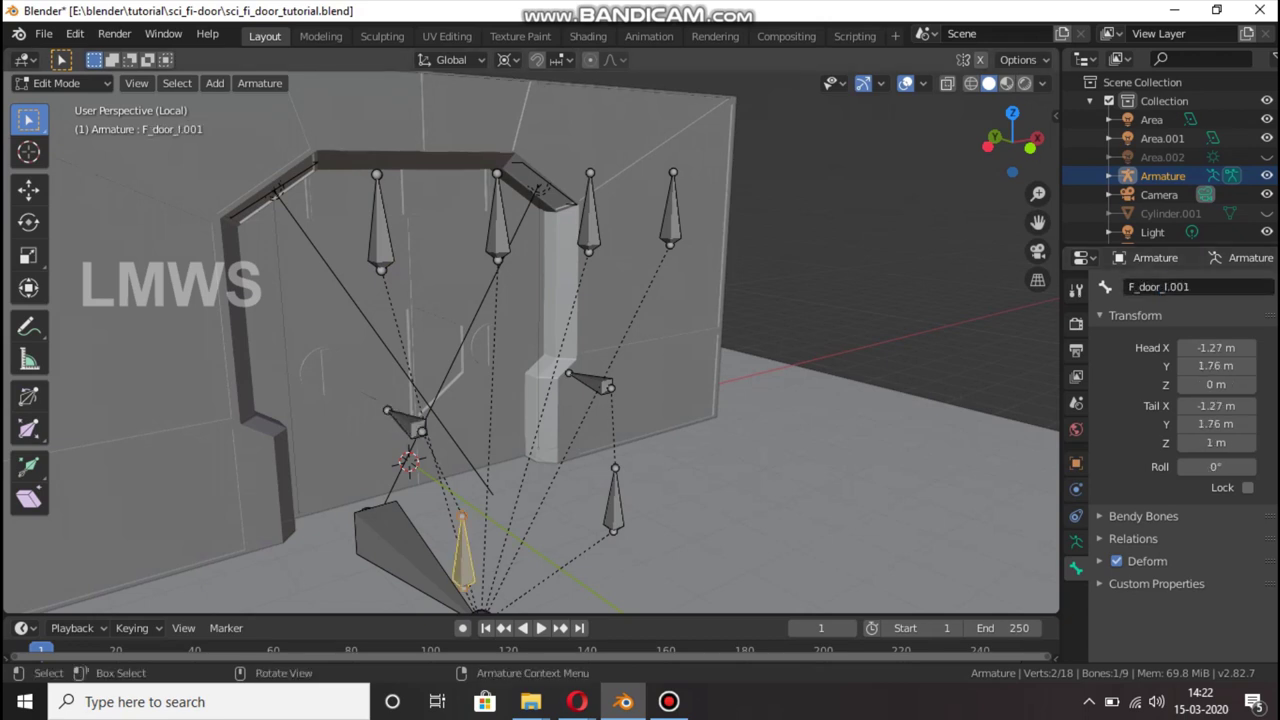
{"action": "double_click", "coordinate": [1158, 287]}
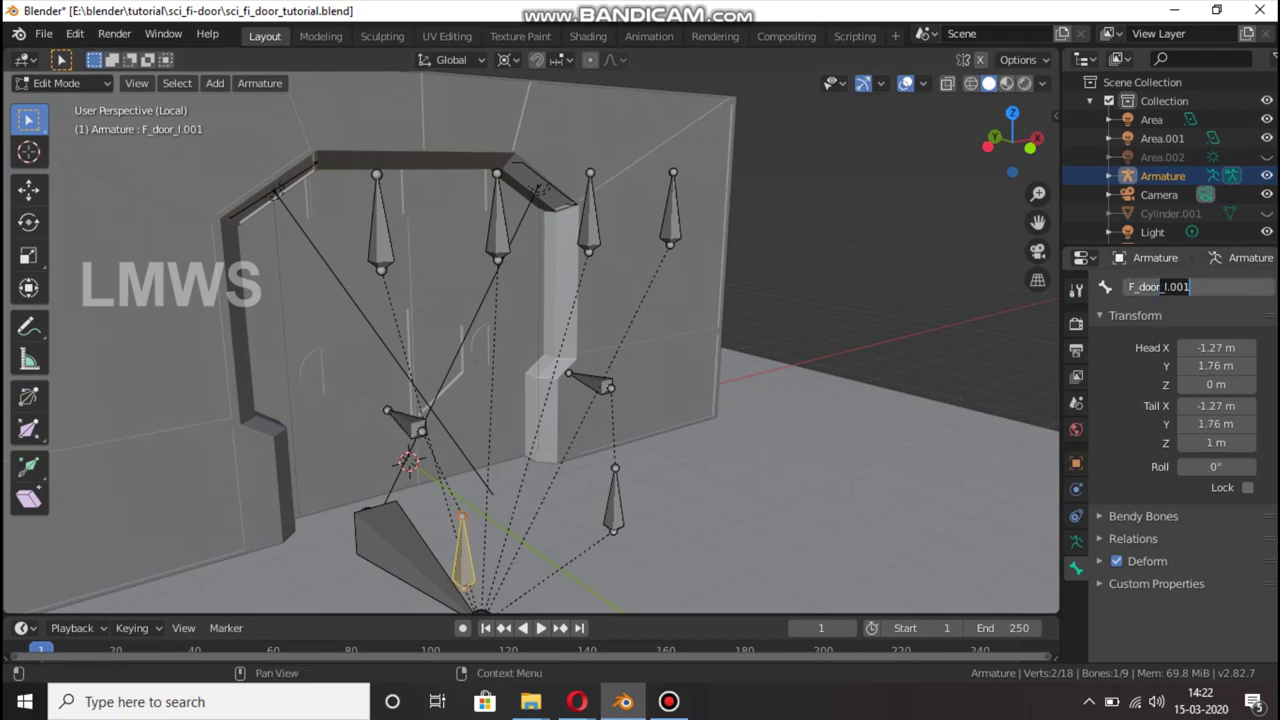
{"action": "type", "text": "r"}
{"action": "key", "text": "Return"}
{"action": "key", "text": "ctrl+s"}
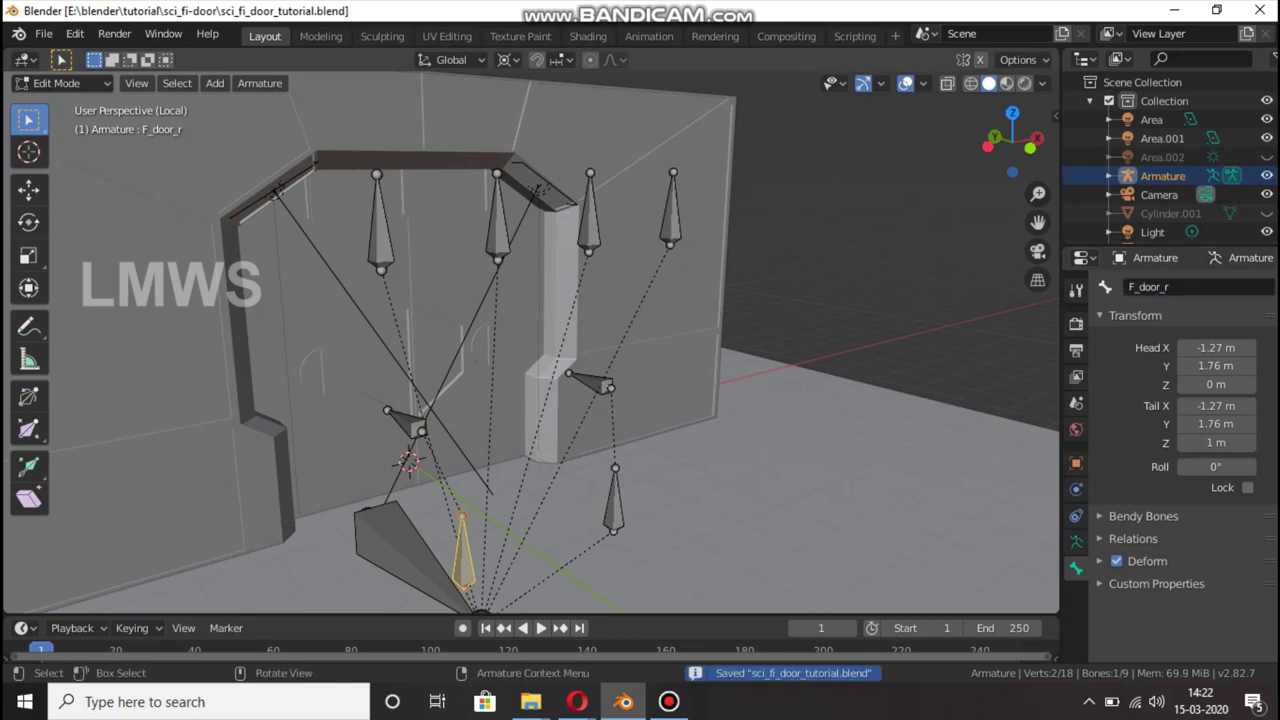
{"action": "scroll", "coordinate": [530, 390], "scroll_direction": "down", "scroll_amount": 2}
{"action": "mouse_move", "coordinate": [1012, 140]}
{"action": "left_mouse_down"}
{"action": "mouse_move", "coordinate": [1000, 142]}
{"action": "mouse_move", "coordinate": [1018, 142]}
{"action": "left_mouse_up"}
In Object Mode, parent the Sci_fi_door mesh to the armature With Automatic Weights
{"action": "key", "text": "ctrl+s"}
{"action": "key", "text": "Tab"}
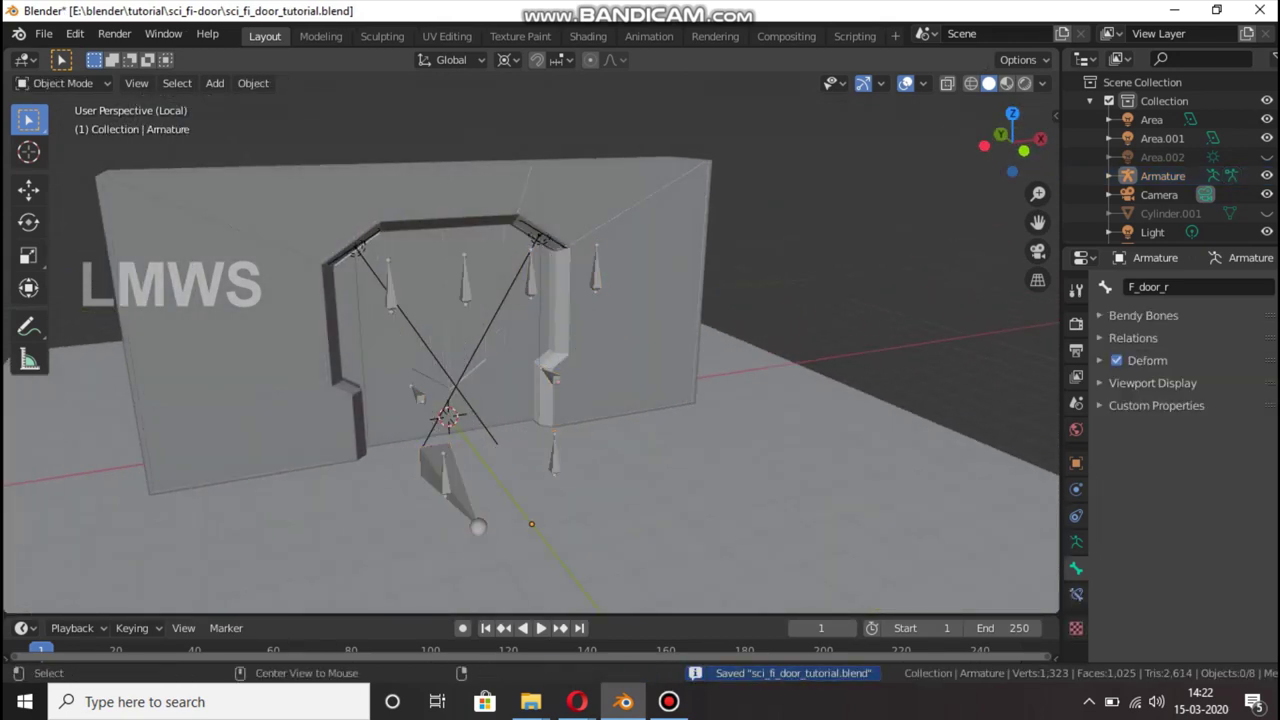
{"action": "left_click", "coordinate": [620, 300]}
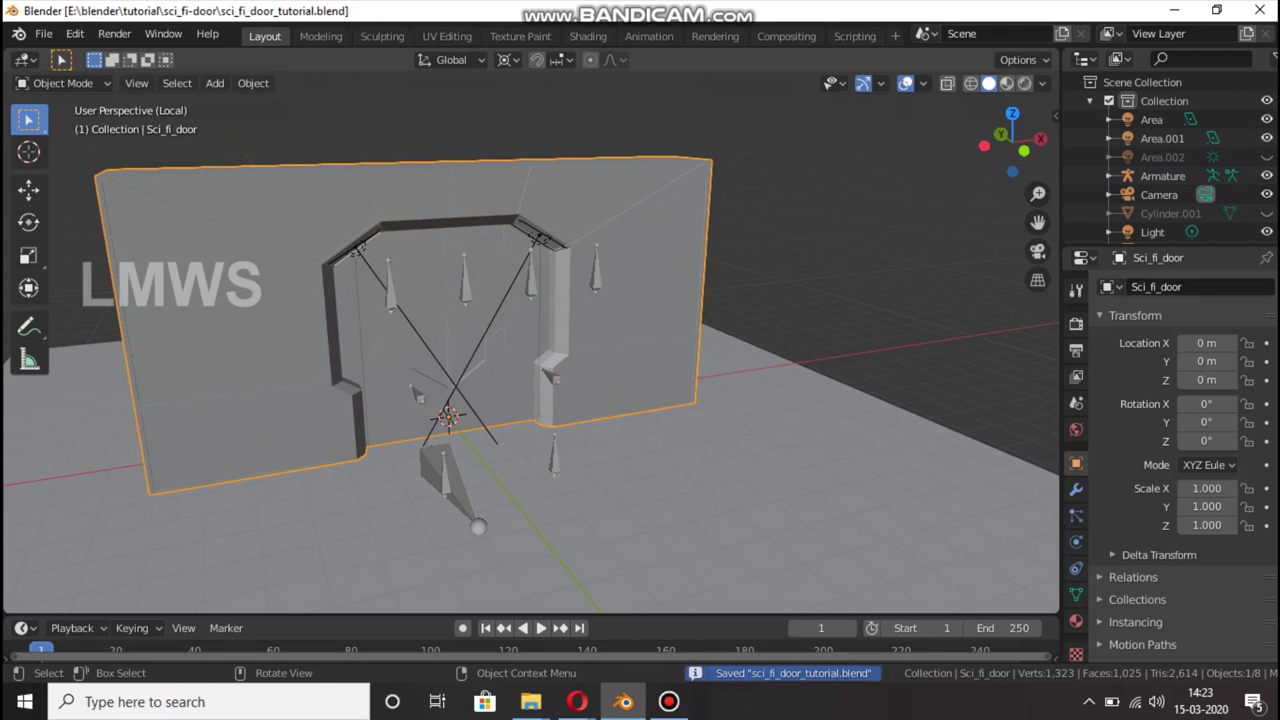
{"action": "key", "text": "alt+a"}
{"action": "key", "text": "ctrl+z"}
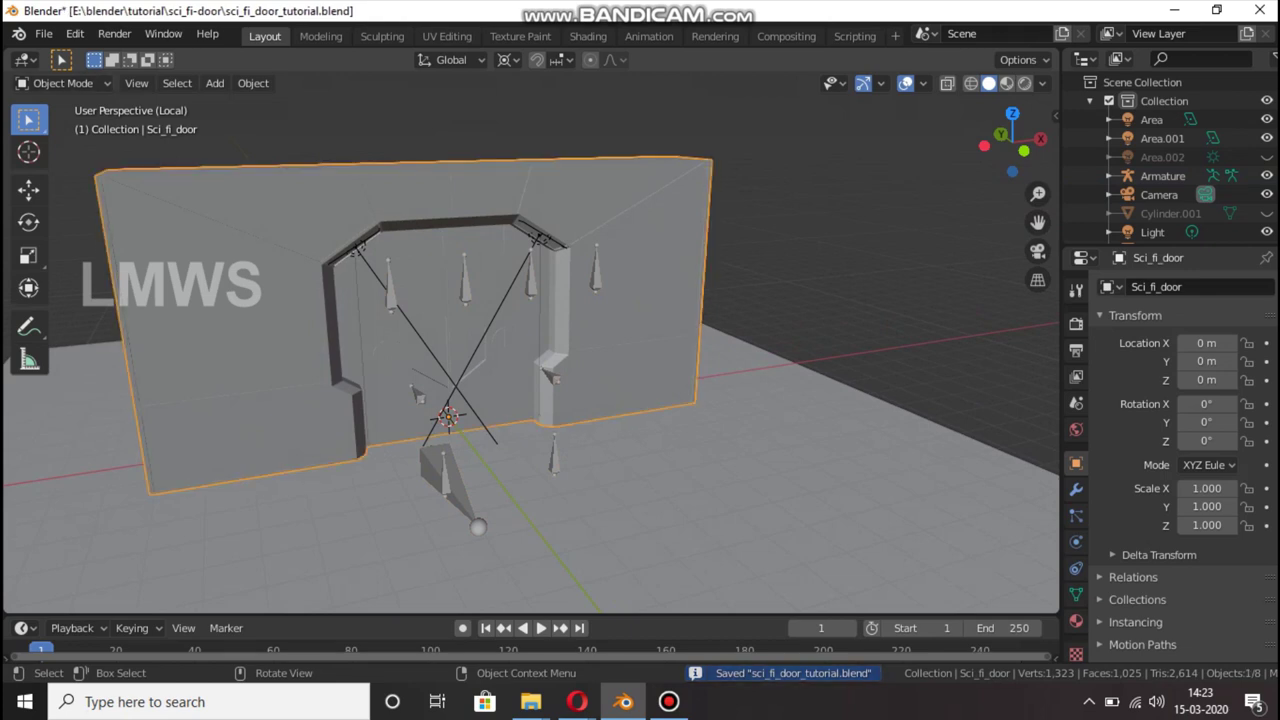
{"action": "left_click_drag", "start_coordinate": [1012, 140], "coordinate": [1008, 146]}
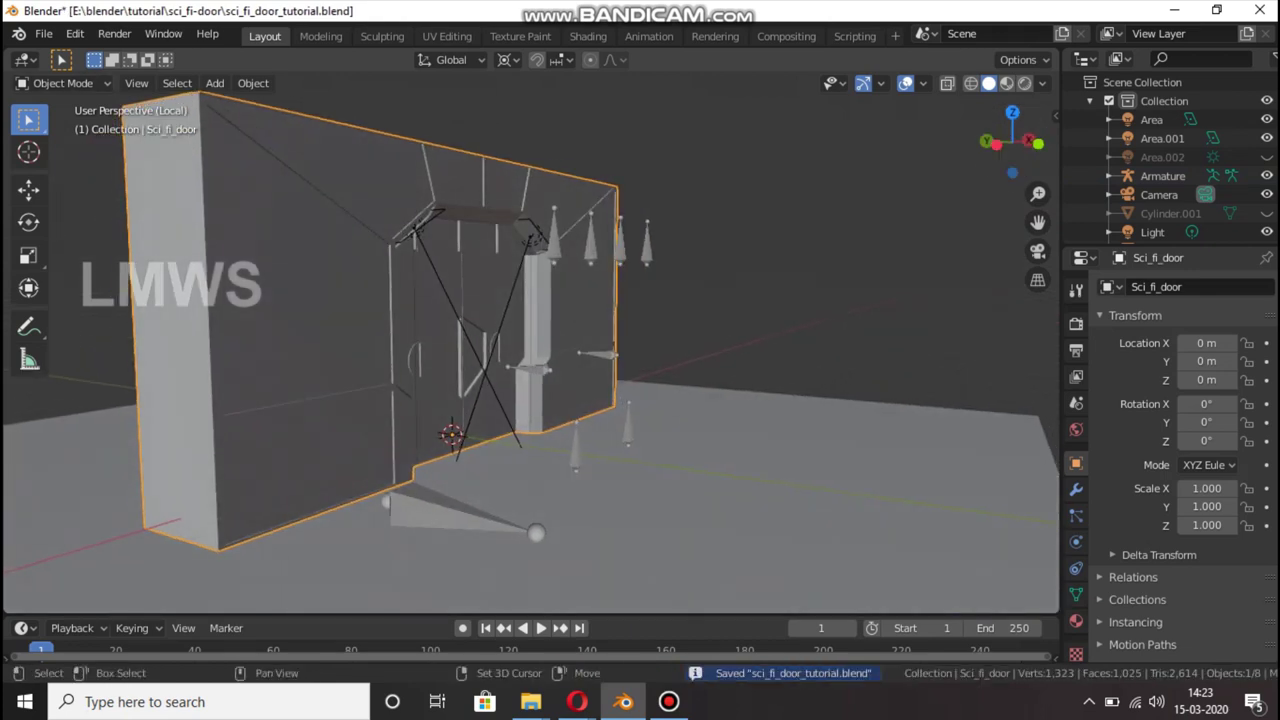
{"action": "left_click", "coordinate": [536, 370], "text": "shift"}
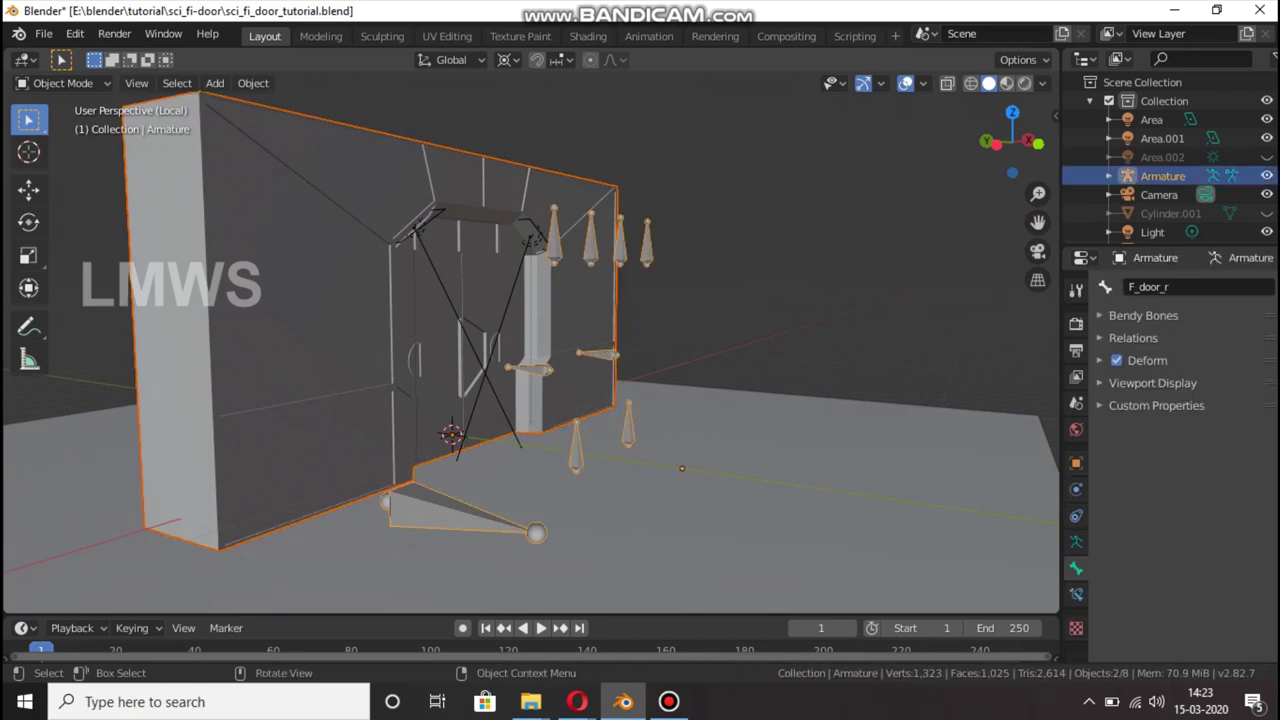
{"action": "key", "text": "ctrl+p"}
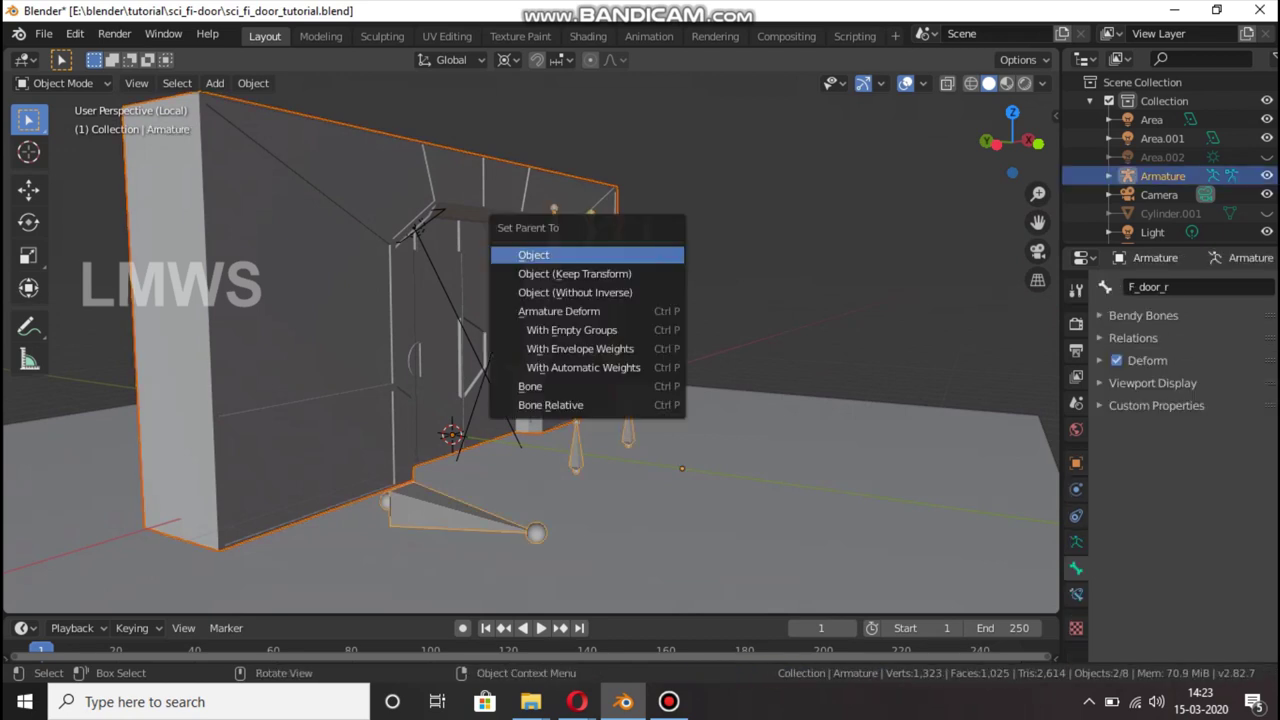
{"action": "left_click", "coordinate": [583, 367]}
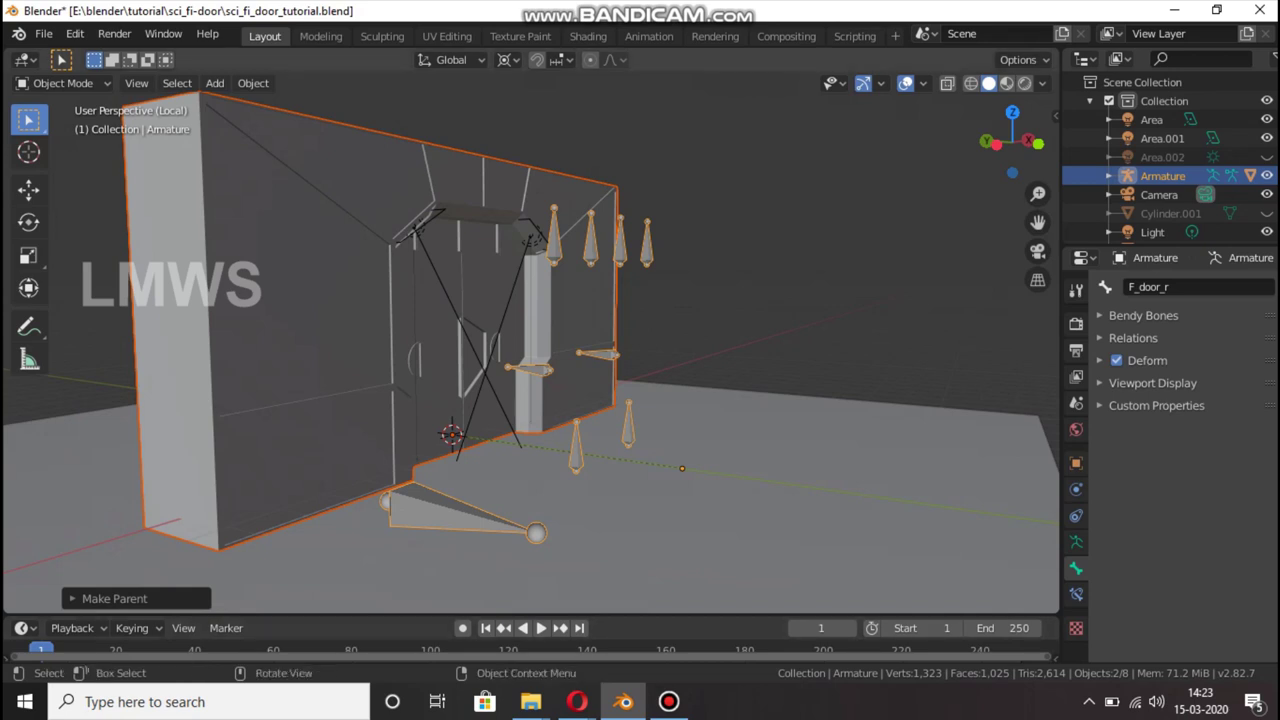
Deselect the wall so only the armature stays selected, and save the file
{"action": "left_click_drag", "start_coordinate": [1012, 142], "coordinate": [980, 155]}
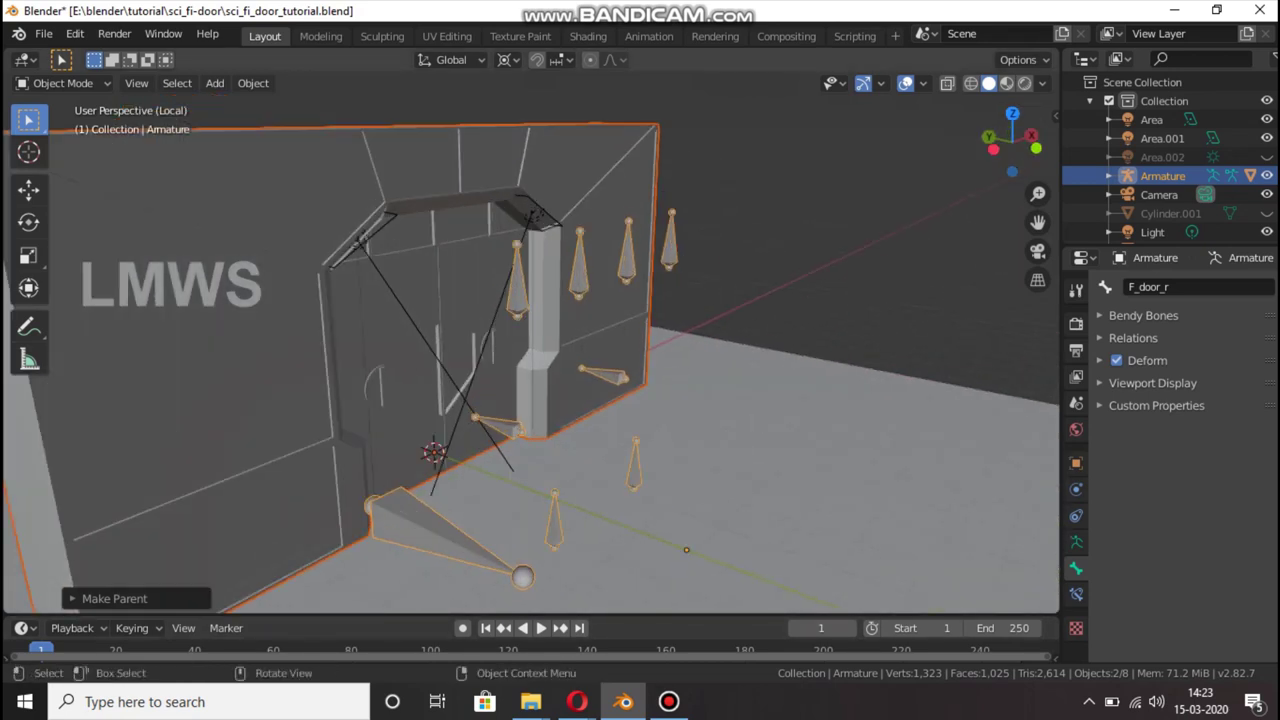
{"action": "left_click", "coordinate": [1162, 175]}
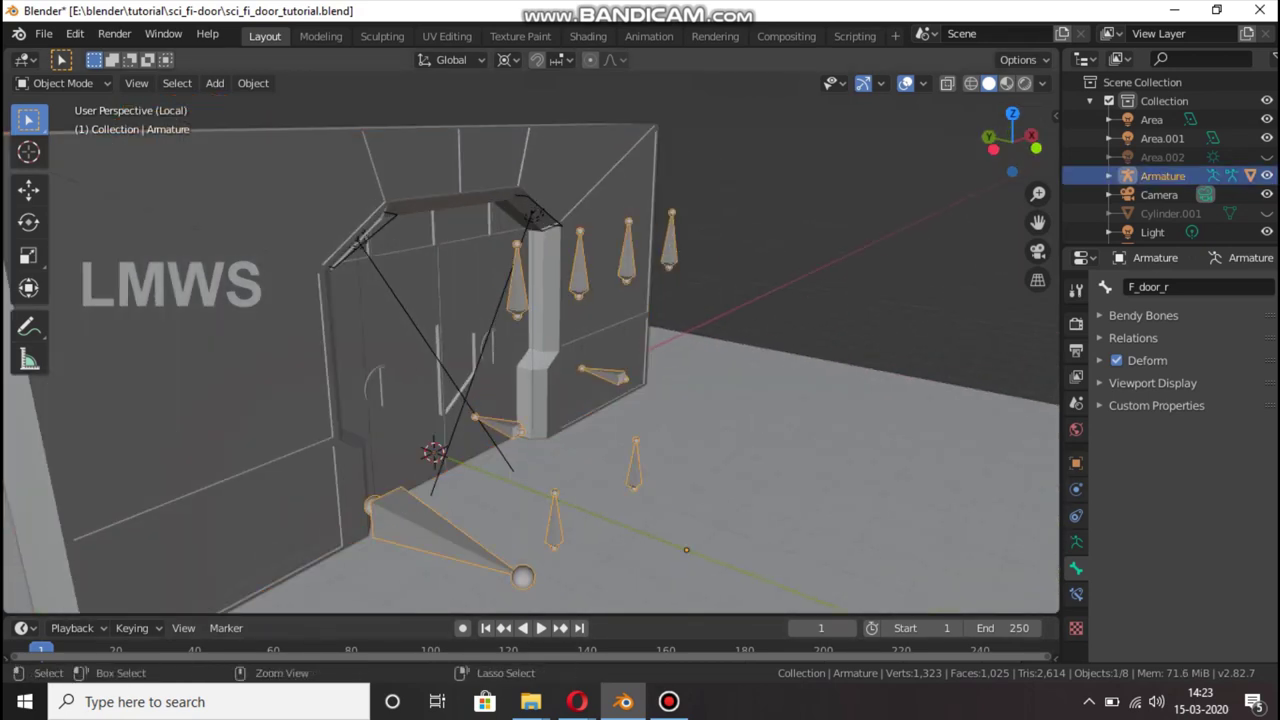
{"action": "key", "text": "ctrl+s"}
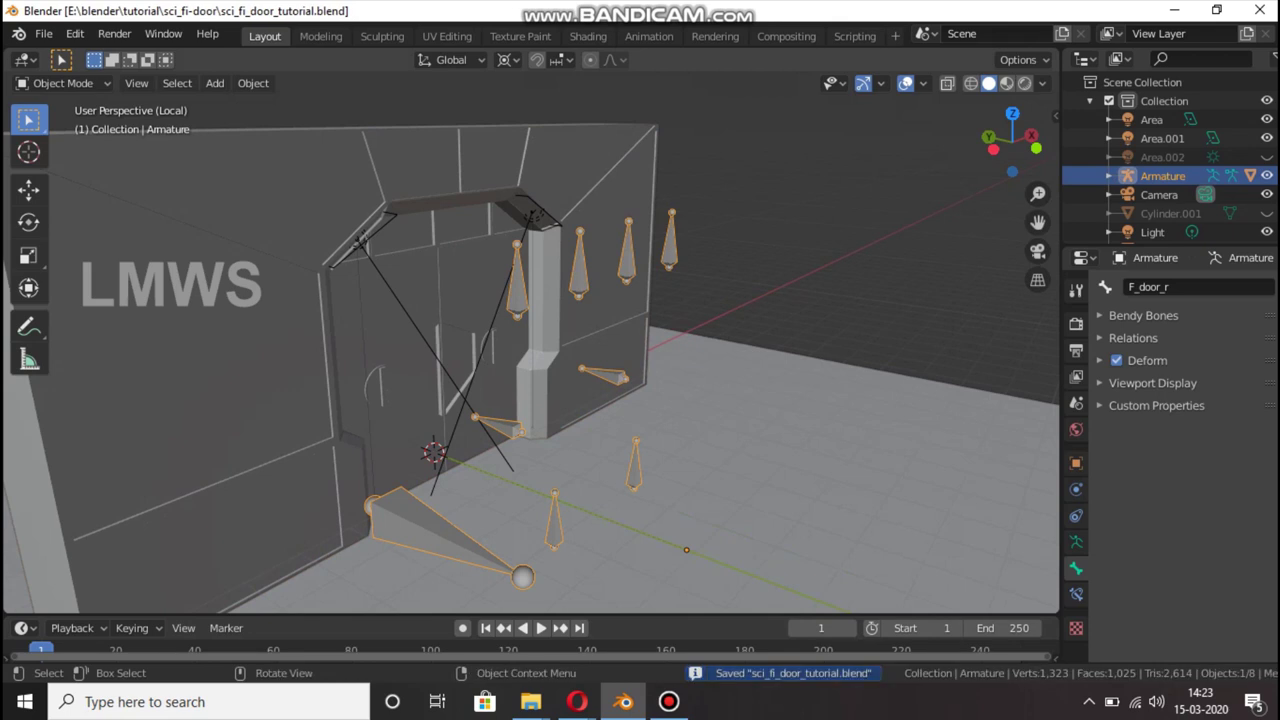
{"action": "key", "text": "Tab"}
Test-move the Top_1_r bone, cancel the move, and save
{"action": "left_click", "coordinate": [578, 265]}
{"action": "key", "text": "g"}
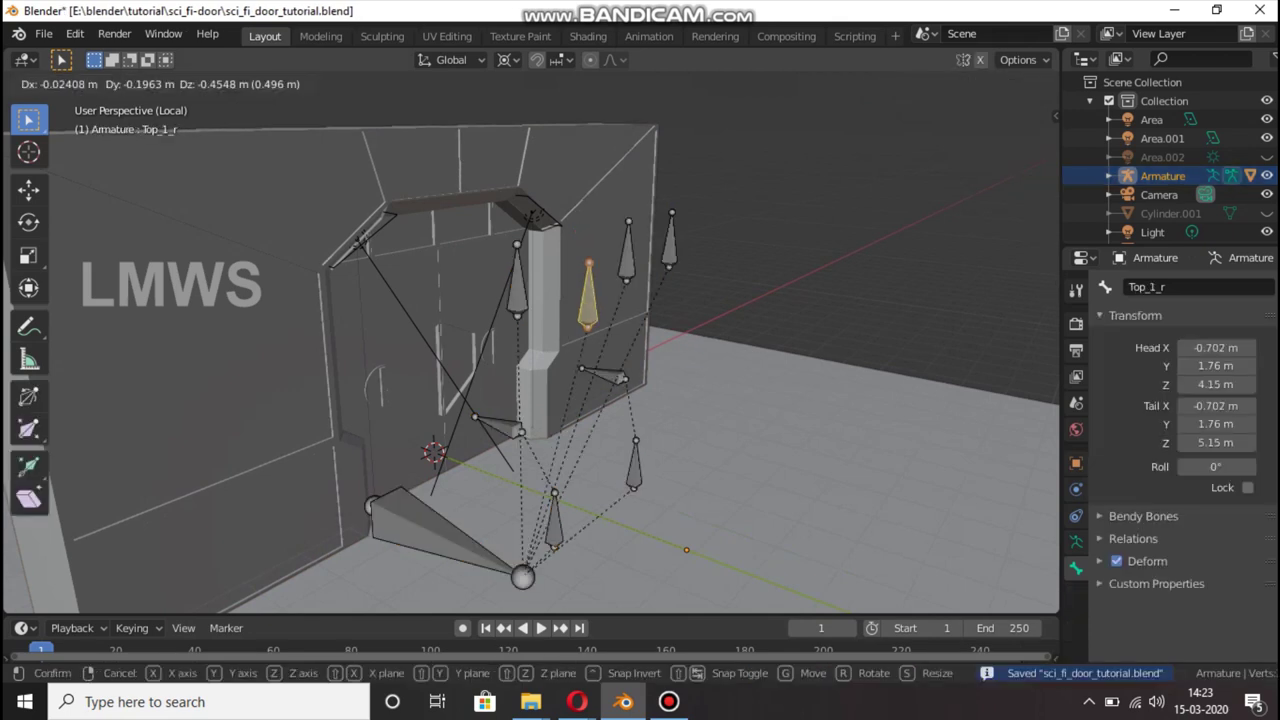
{"action": "key", "text": "Escape"}
{"action": "key", "text": "ctrl+s"}
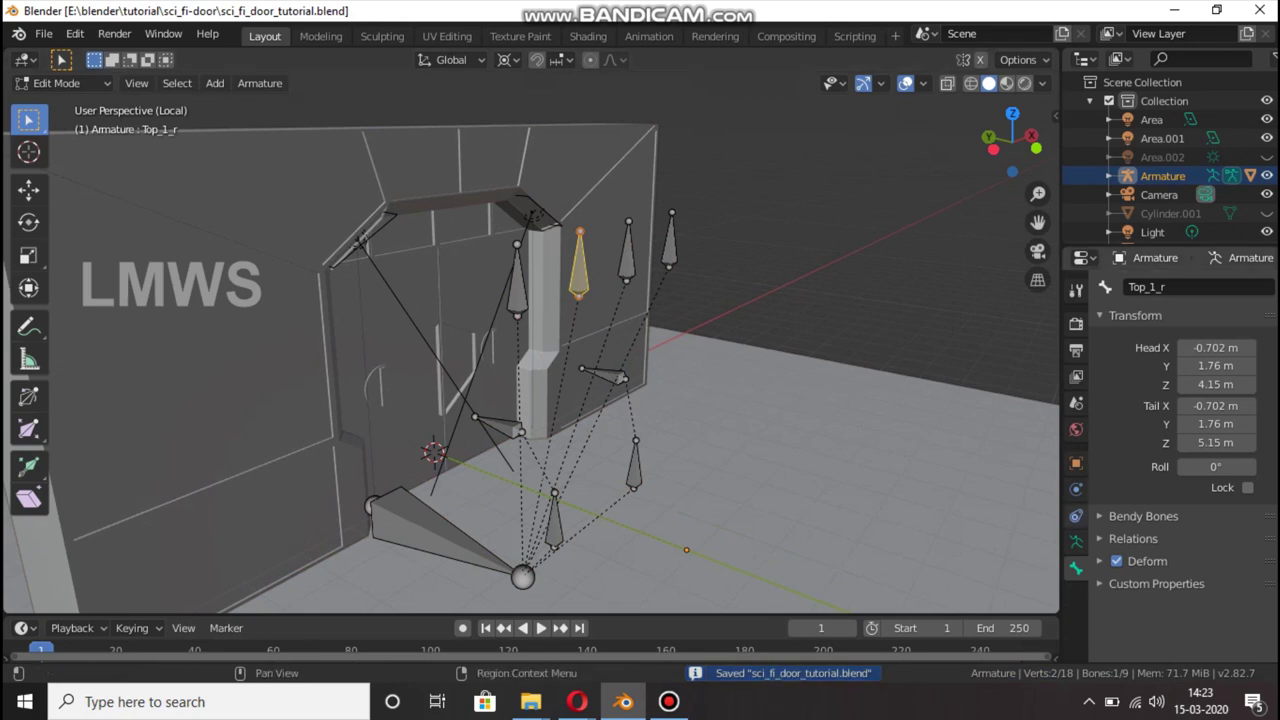
Select the Sci_fi_door mesh in Object Mode and show its vertex groups, Main_bone through Top_2_r
{"action": "key", "text": "Tab"}
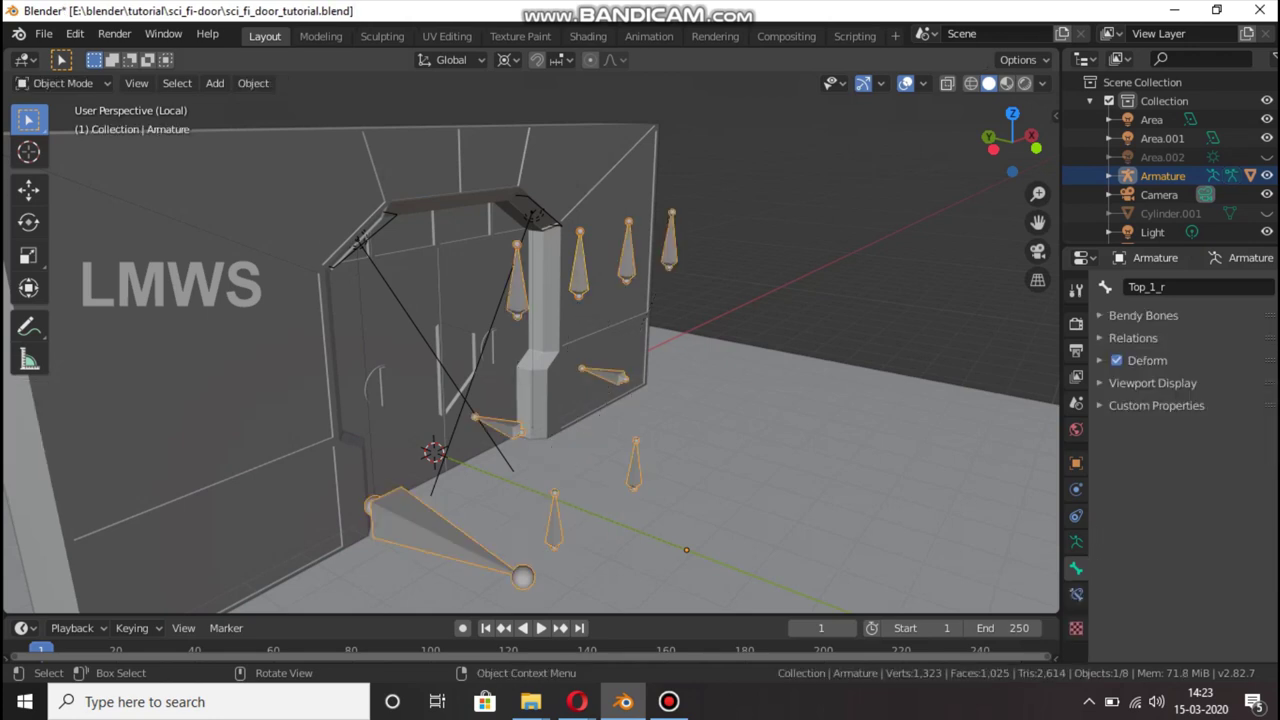
{"action": "left_click", "coordinate": [620, 300]}
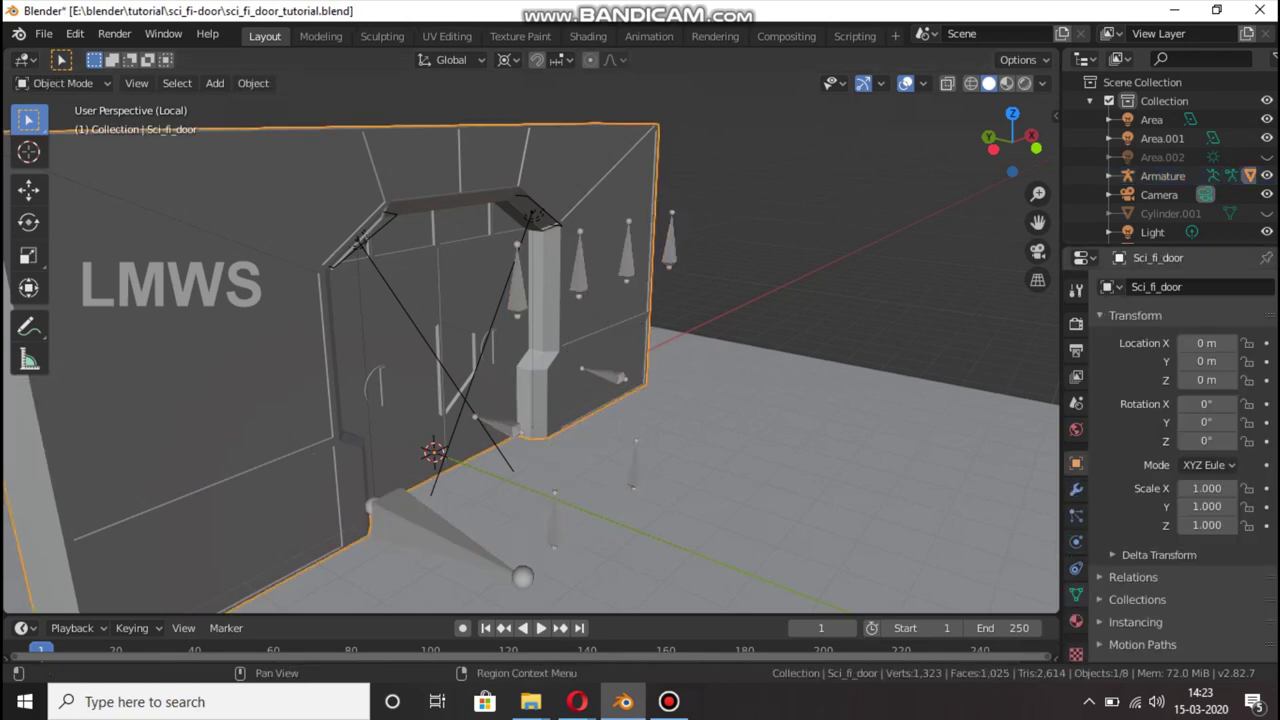
{"action": "left_click", "coordinate": [1075, 594]}
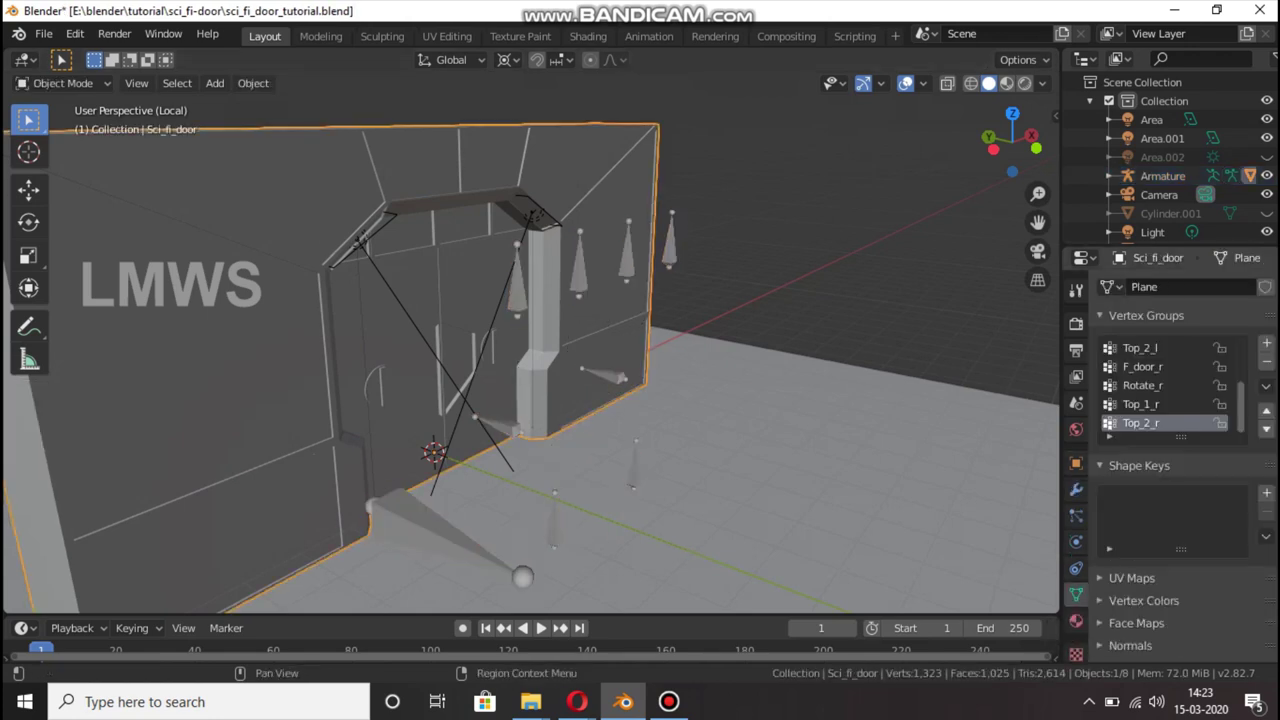
{"action": "scroll", "coordinate": [1160, 390], "scroll_direction": "up", "scroll_amount": 5}
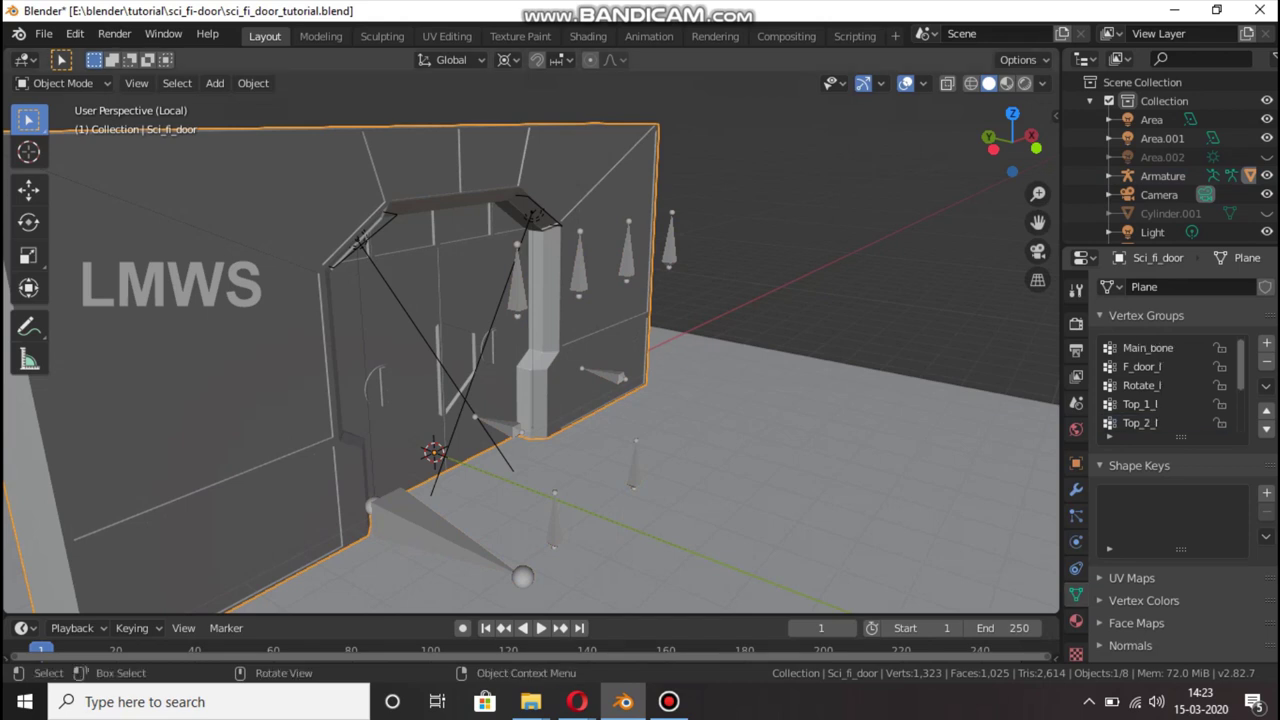
In mesh Edit Mode, assign the left door panel to F_door_l and its round vent to Rotate_l
{"action": "key", "text": "Tab"}
{"action": "scroll", "coordinate": [495, 563], "scroll_direction": "up", "scroll_amount": 5}
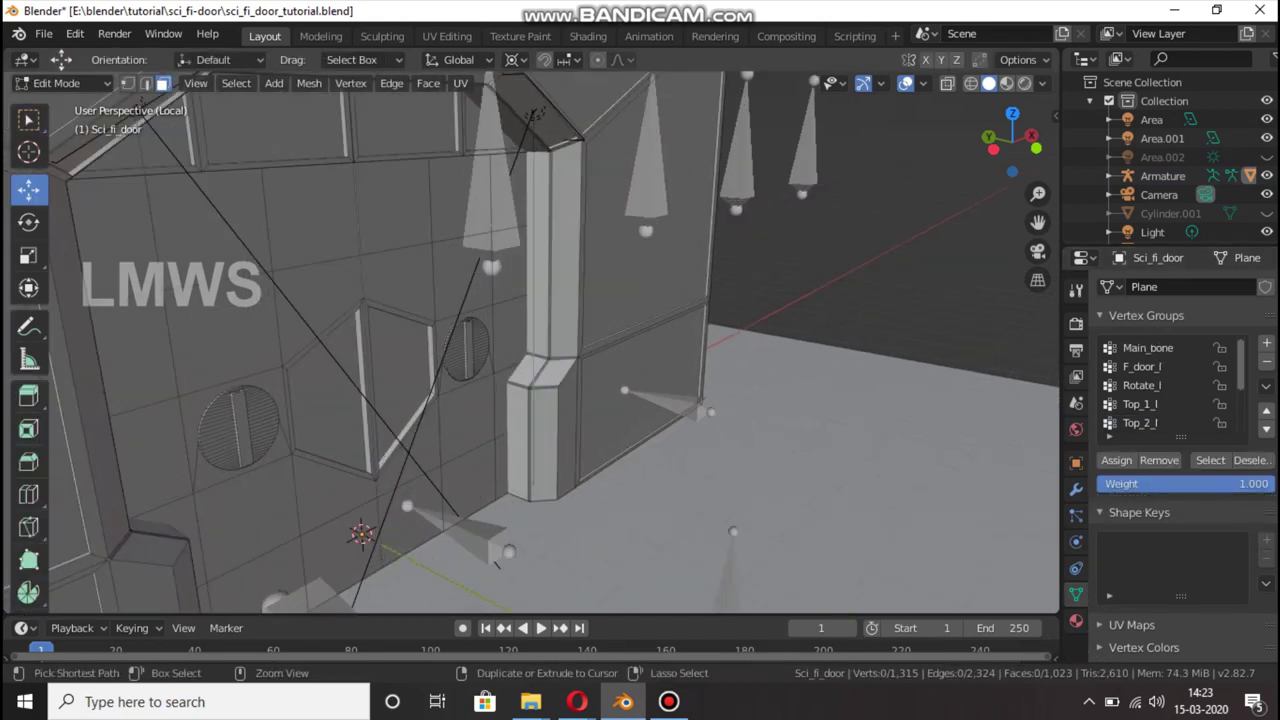
{"action": "key", "text": "ctrl+s"}
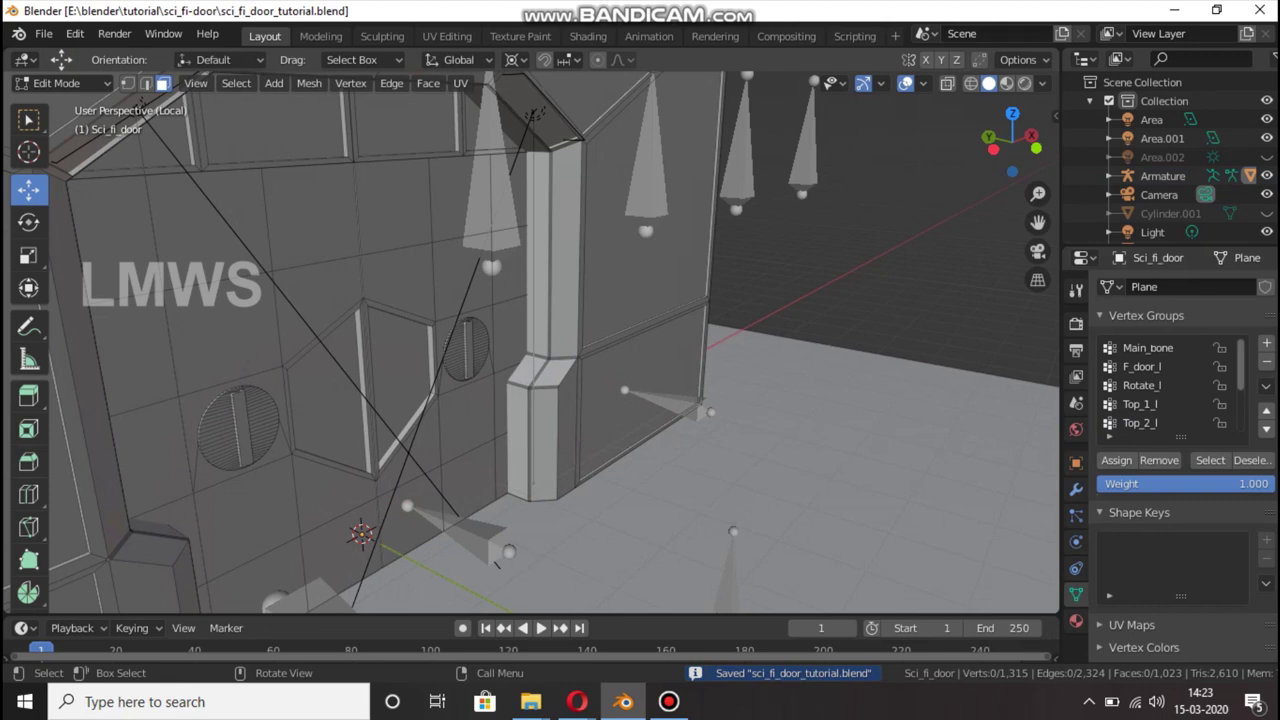
{"action": "key", "text": "l"}
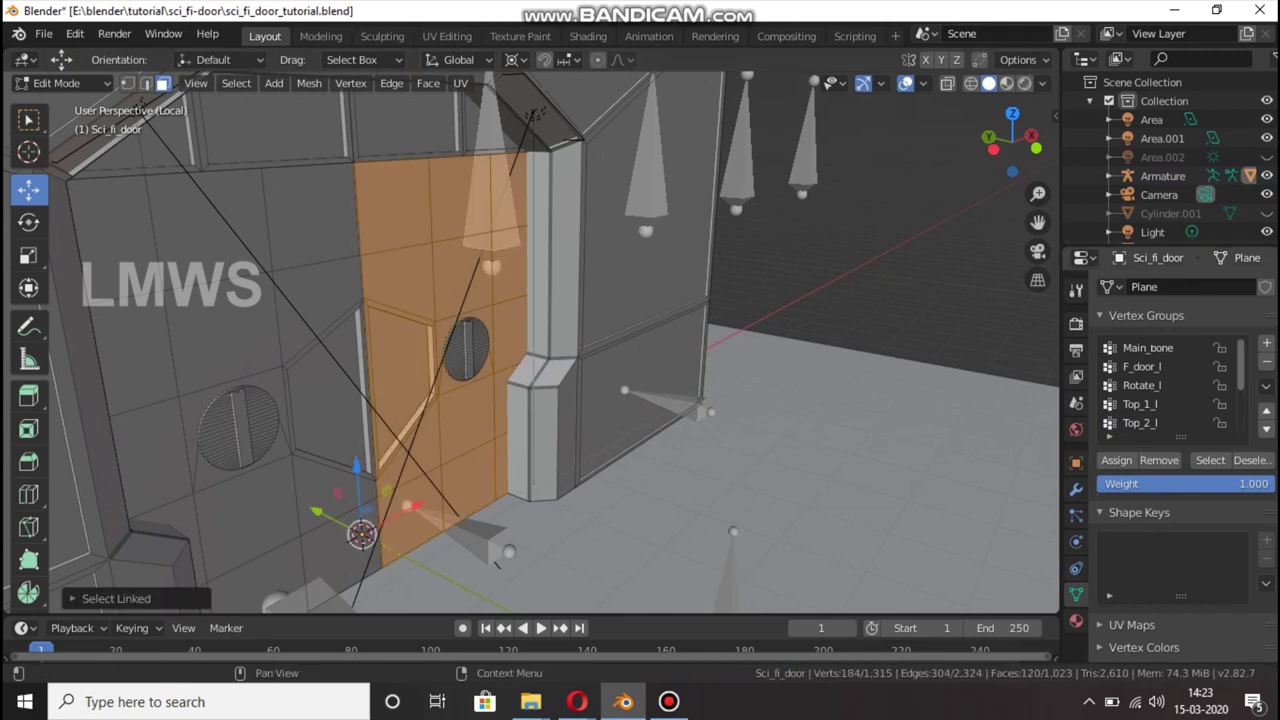
{"action": "left_click", "coordinate": [1141, 366]}
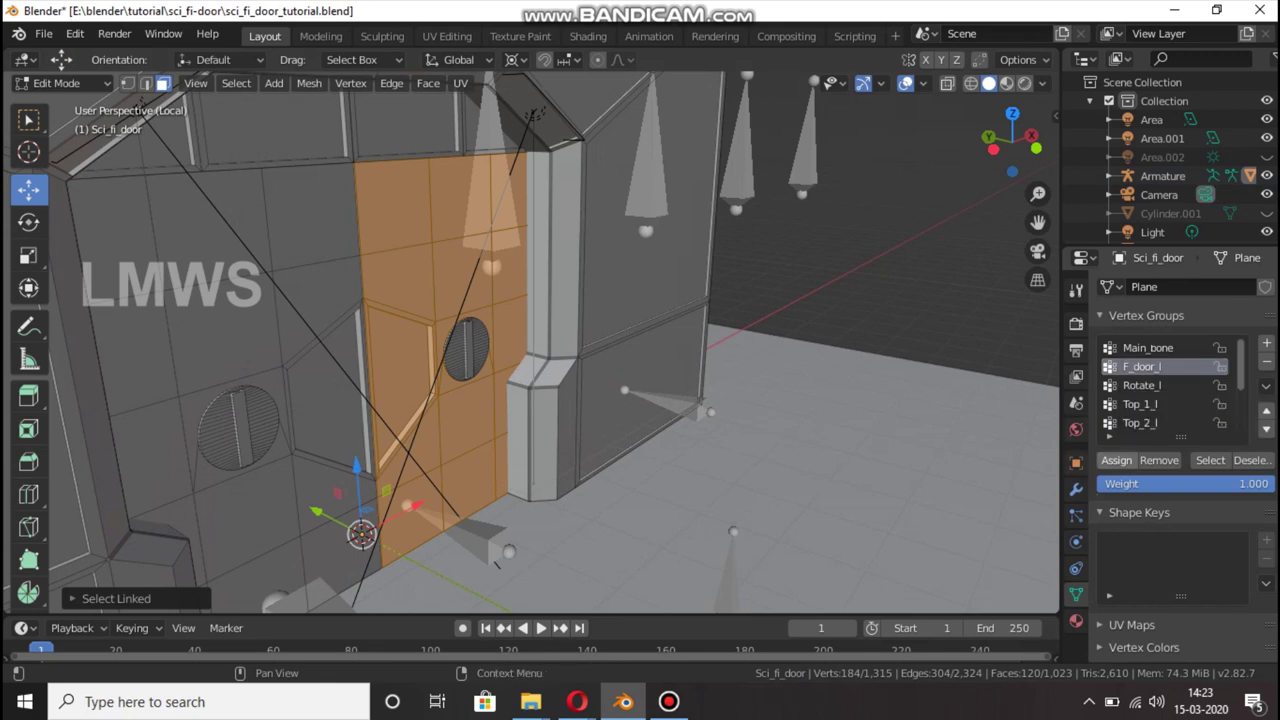
{"action": "left_click", "coordinate": [1117, 461]}
{"action": "key", "text": "alt+a"}
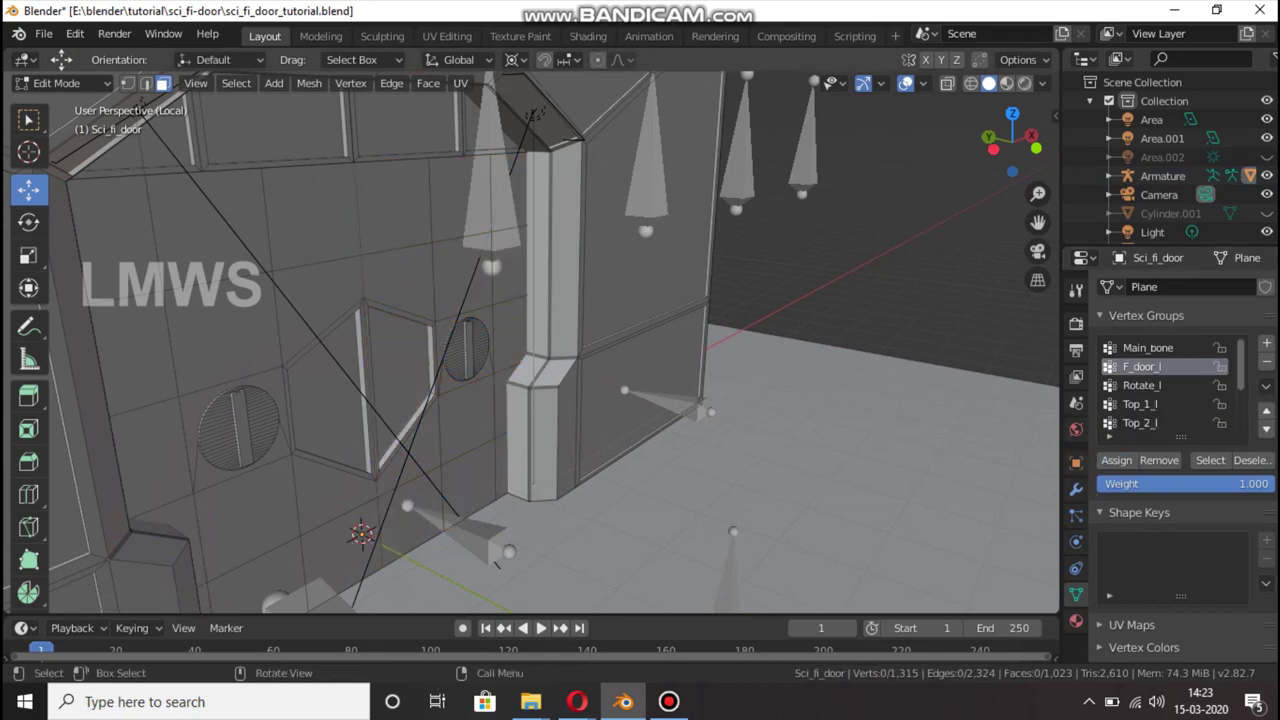
{"action": "key", "text": "l"}
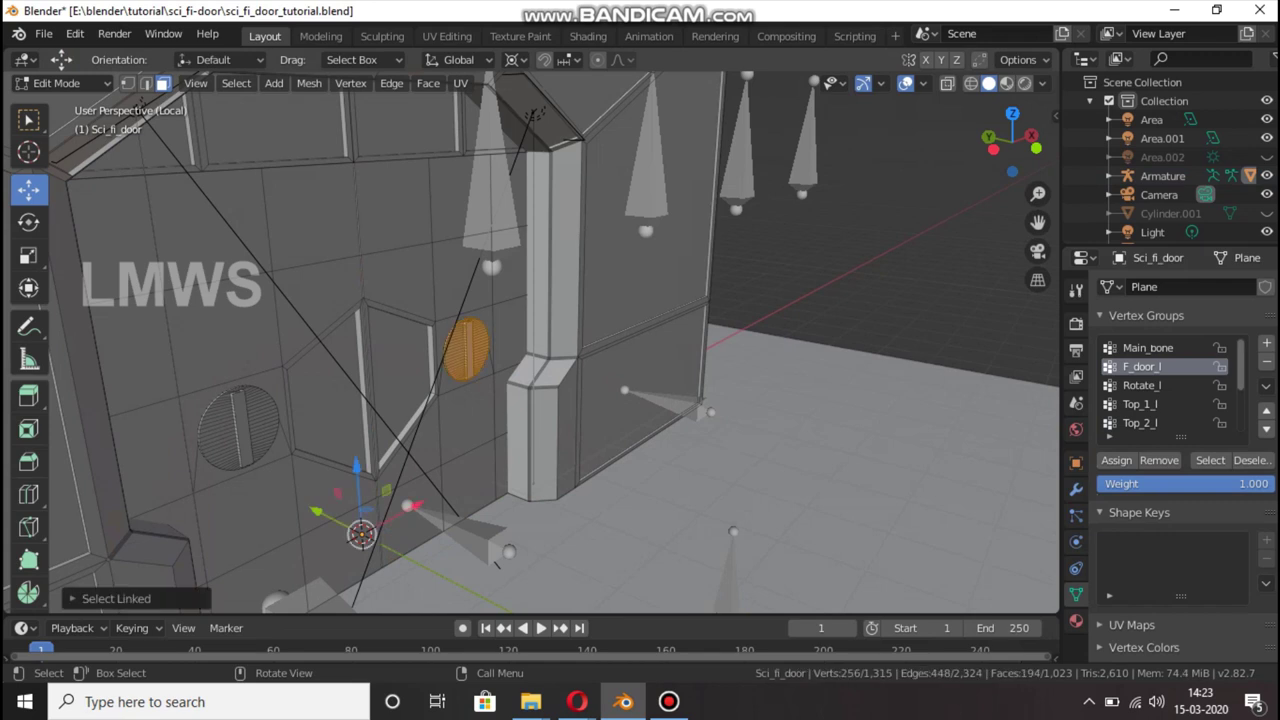
{"action": "left_click", "coordinate": [1141, 385]}
{"action": "left_click", "coordinate": [1116, 460]}
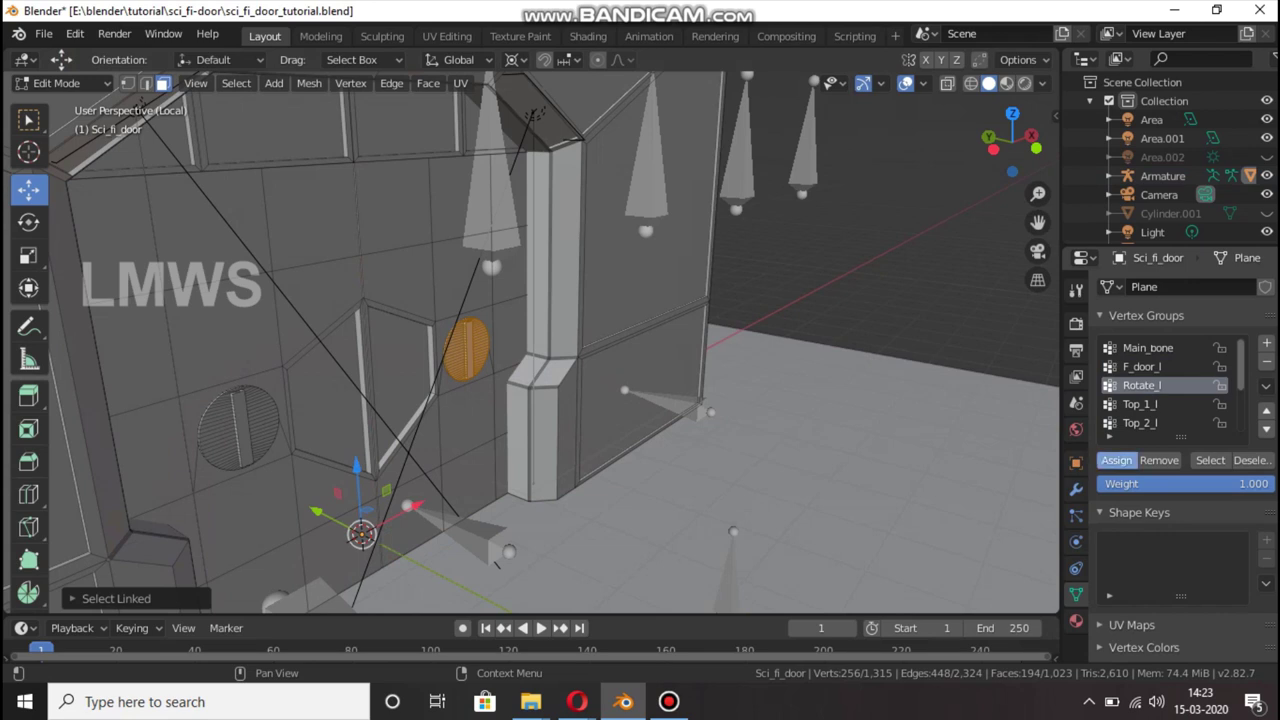
{"action": "key", "text": "alt+a"}
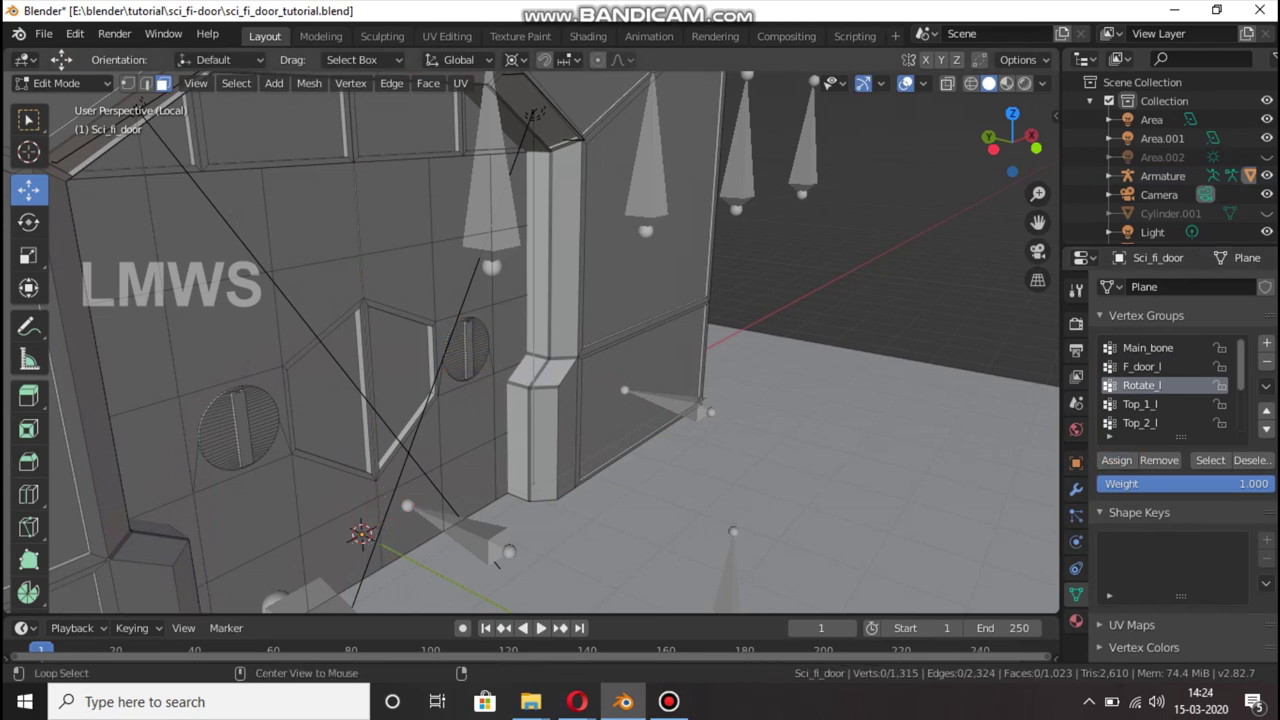
Assign the triangular top corner piece to Top_2_l and the upper wall panel to Top_1_l
{"action": "key", "text": "l"}
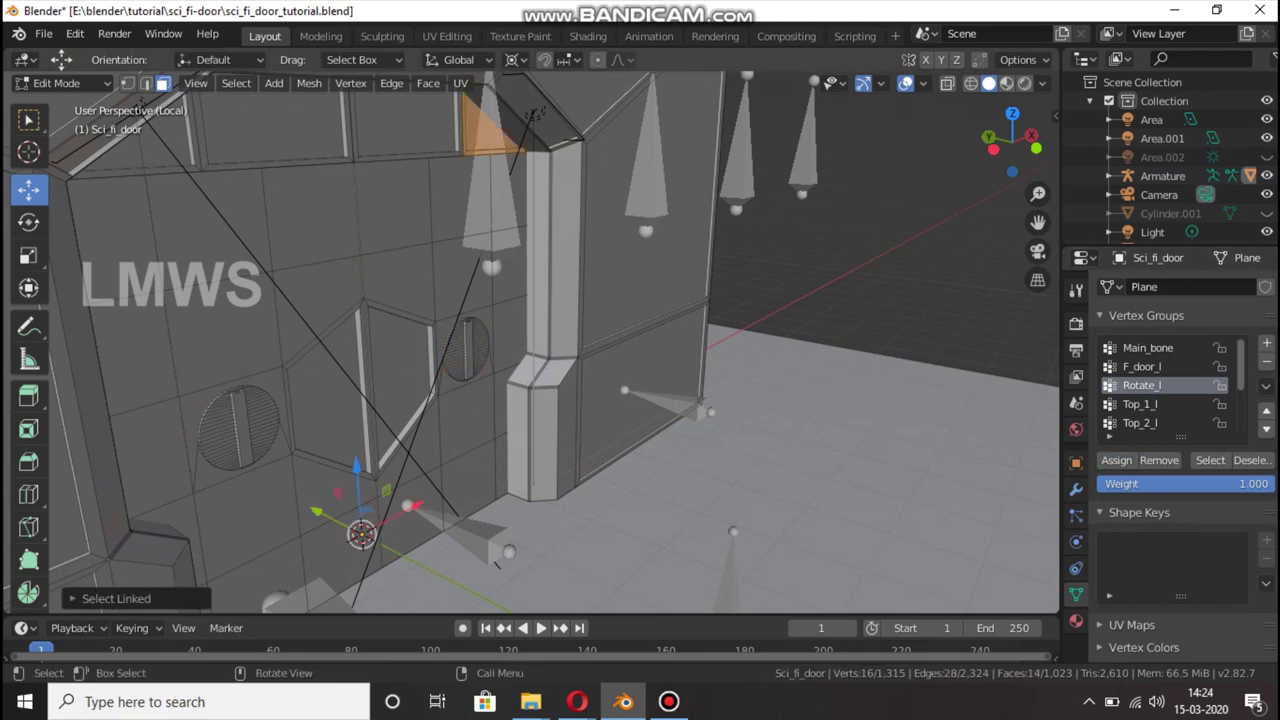
{"action": "left_click", "coordinate": [1140, 423]}
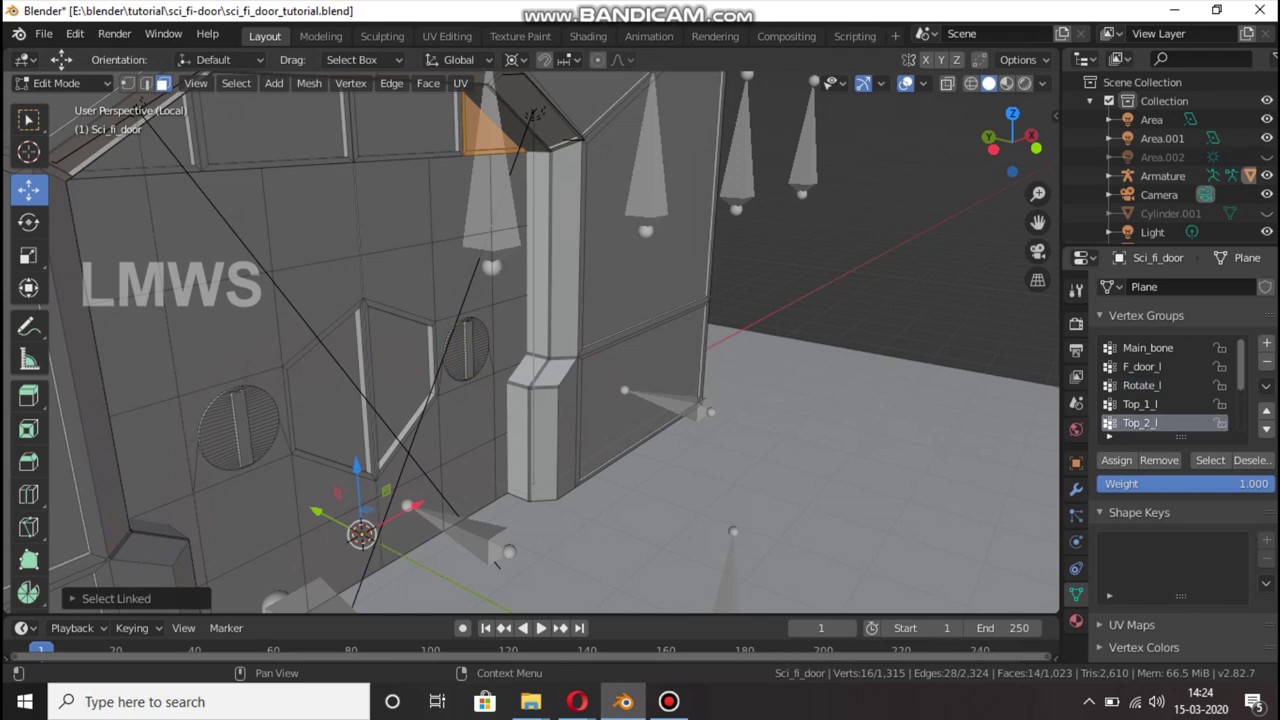
{"action": "left_click", "coordinate": [1116, 460]}
{"action": "key", "text": "alt+a"}
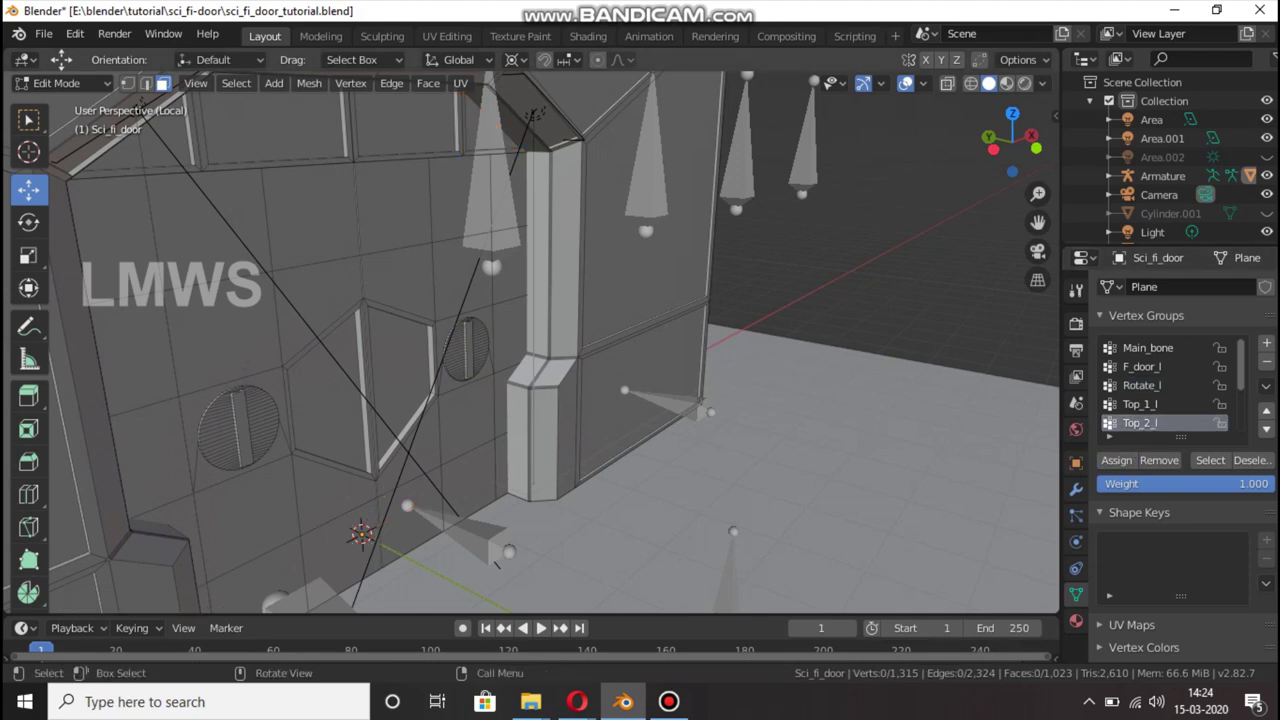
{"action": "key", "text": "l"}
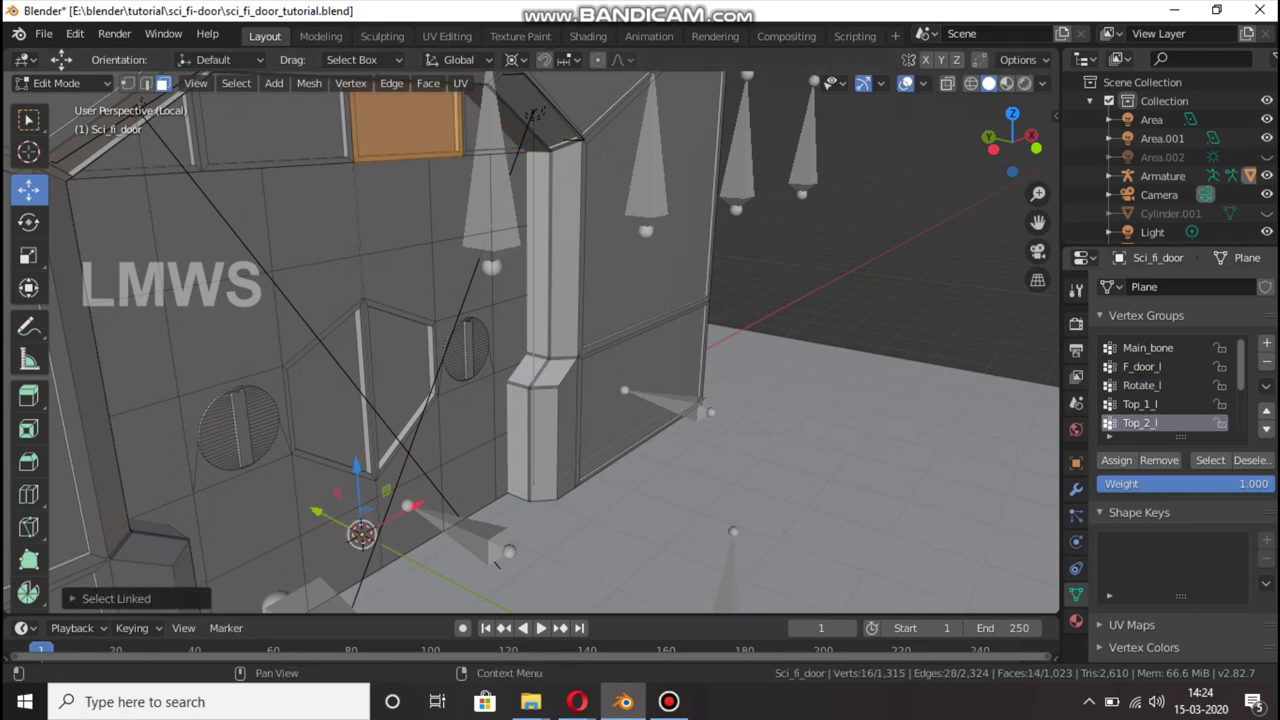
{"action": "left_click", "coordinate": [1140, 404]}
{"action": "left_click", "coordinate": [1116, 460]}
{"action": "middle_click_drag", "start_coordinate": [560, 400], "coordinate": [500, 390]}
Assign the upper wall panel on this side to the Top_1_r vertex group
{"action": "key", "text": "alt+a"}
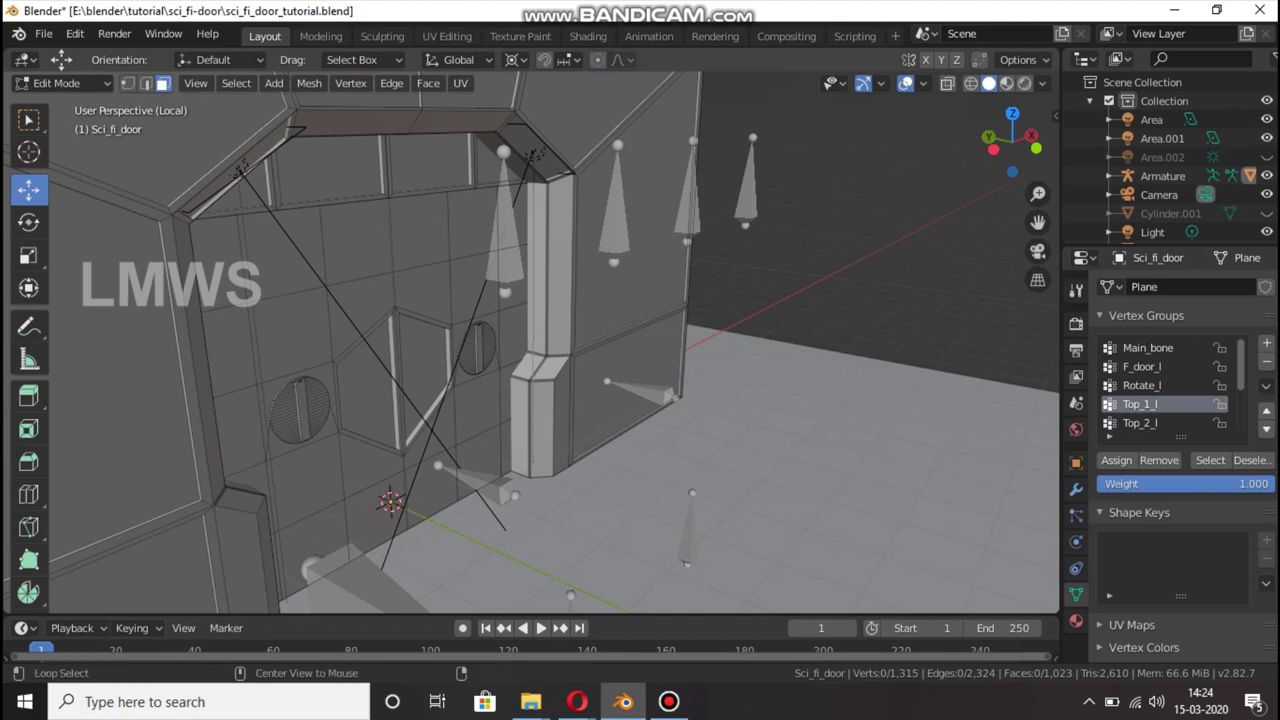
{"action": "key", "text": "l"}
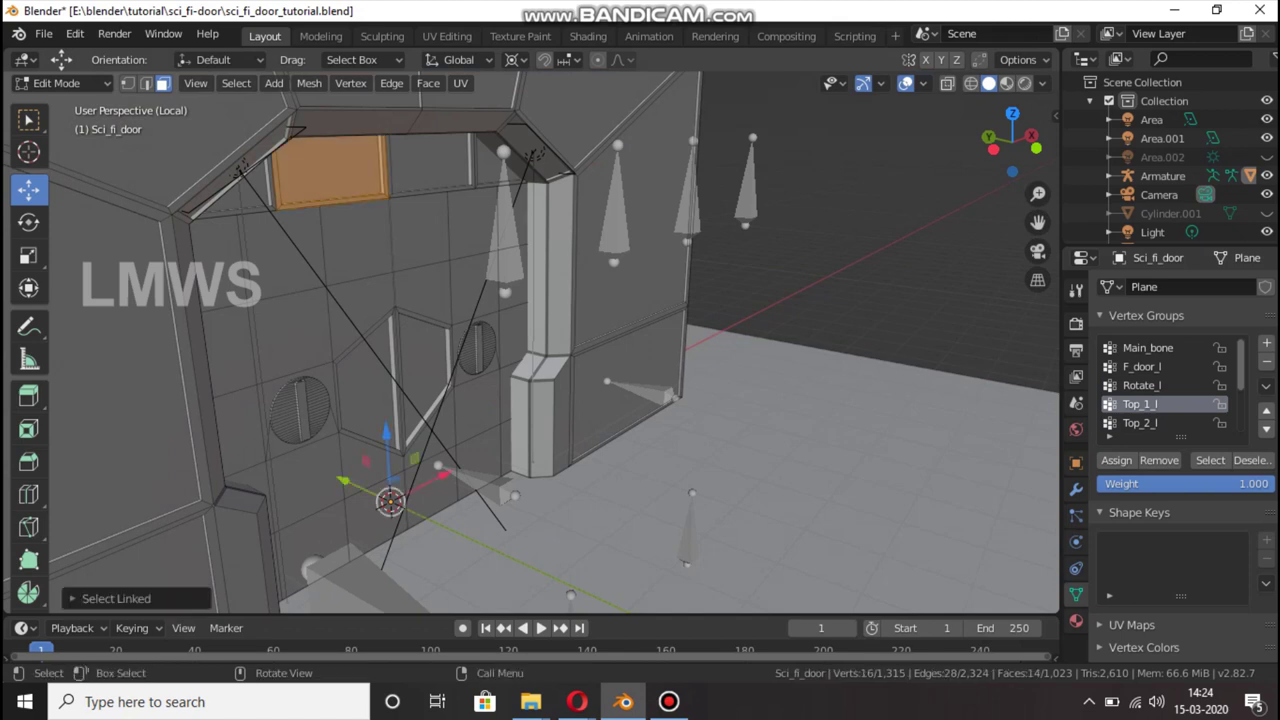
{"action": "scroll", "coordinate": [1170, 395], "scroll_direction": "down", "scroll_amount": 1}
{"action": "scroll", "coordinate": [1170, 395], "scroll_direction": "up", "scroll_amount": 1}
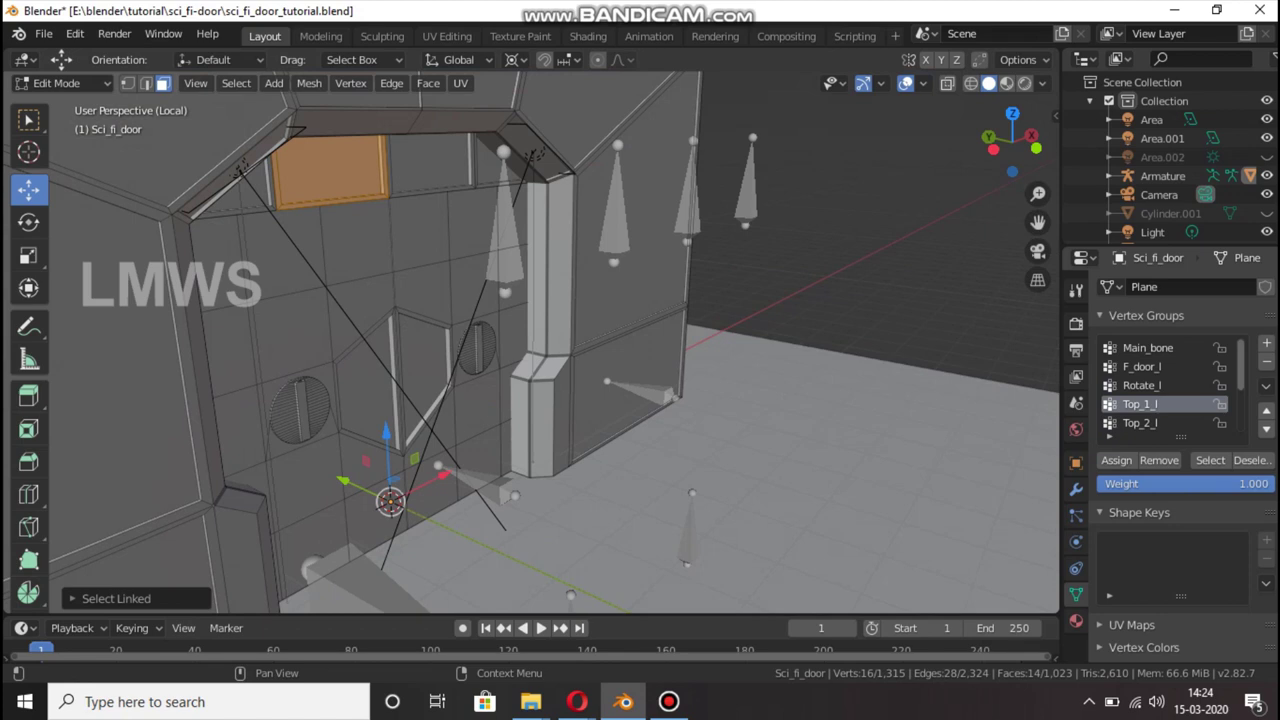
{"action": "scroll", "coordinate": [1160, 395], "scroll_direction": "down", "scroll_amount": 2}
{"action": "left_click", "coordinate": [1140, 404]}
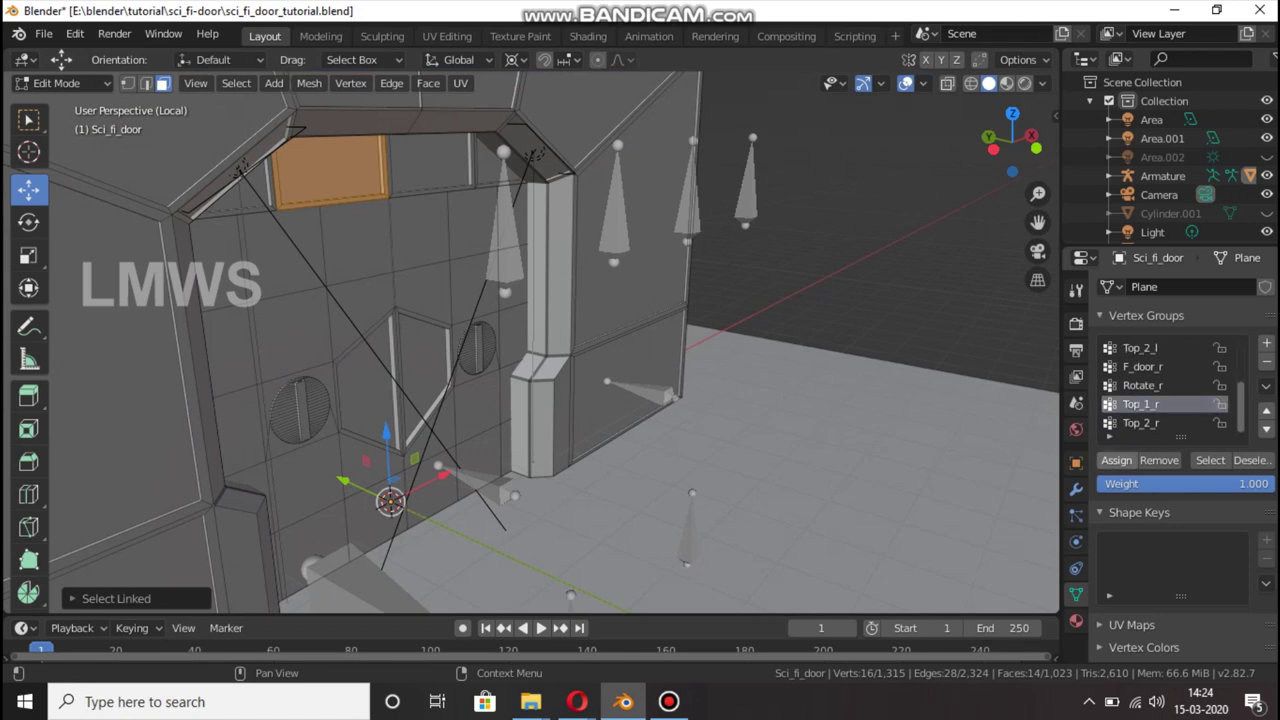
{"action": "left_click", "coordinate": [1116, 460]}
Assign the triangular top corner piece to the Top_2_r vertex group
{"action": "key", "text": "alt+a"}
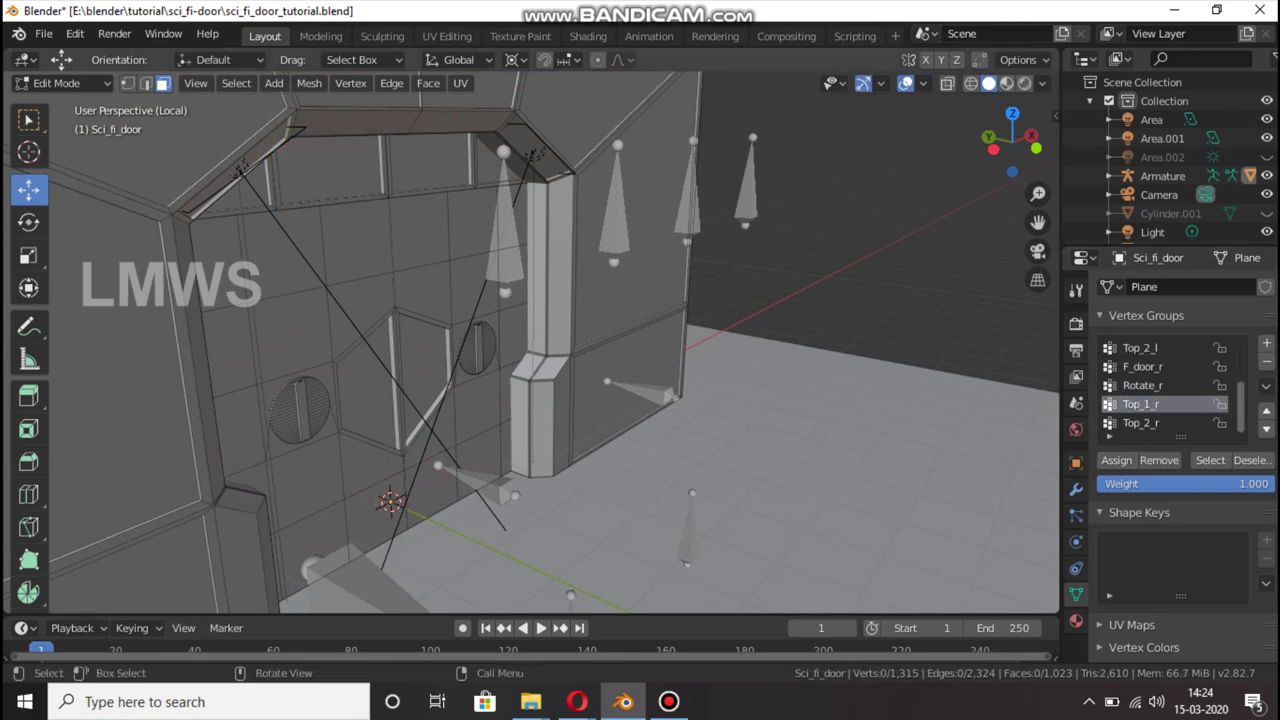
{"action": "key", "text": "l"}
{"action": "left_click", "coordinate": [1140, 423]}
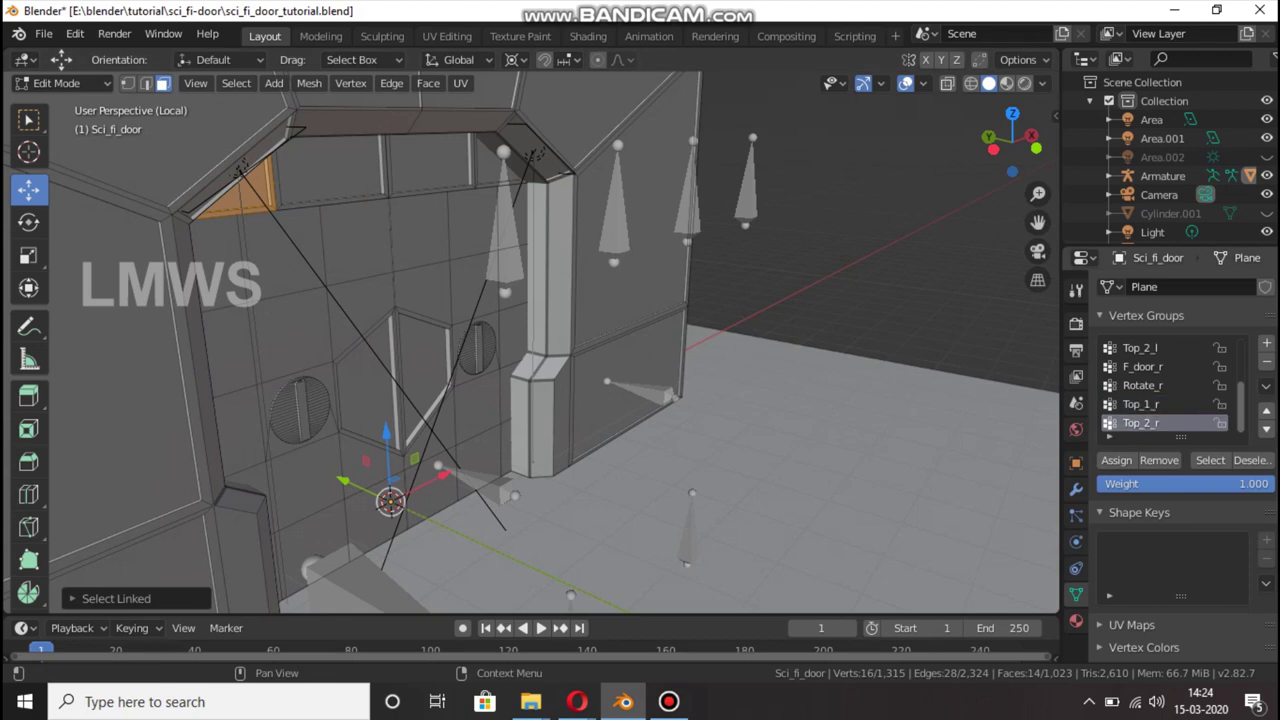
{"action": "left_click", "coordinate": [1116, 460]}
Put the whole door panel on this side into the F_door_r vertex group
{"action": "key", "text": "alt+a"}
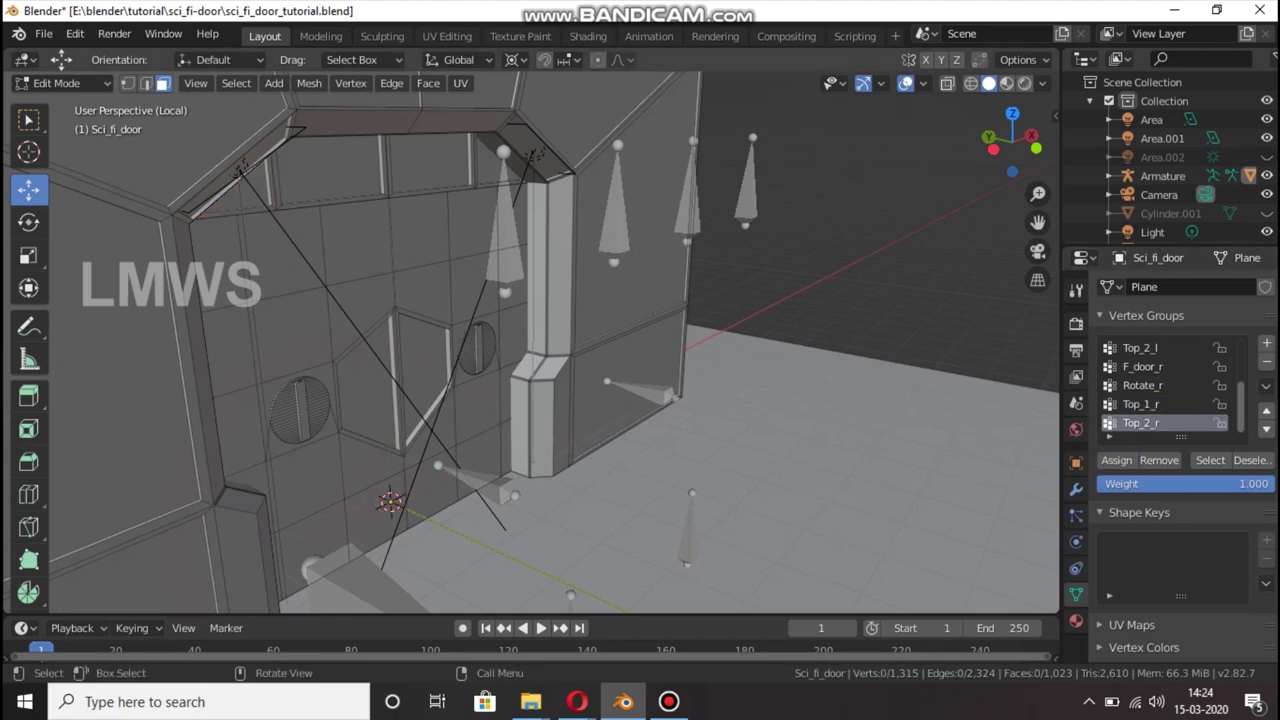
{"action": "key", "text": "l"}
{"action": "scroll", "coordinate": [1170, 385], "scroll_direction": "up", "scroll_amount": 2}
{"action": "scroll", "coordinate": [1170, 385], "scroll_direction": "up", "scroll_amount": 1}
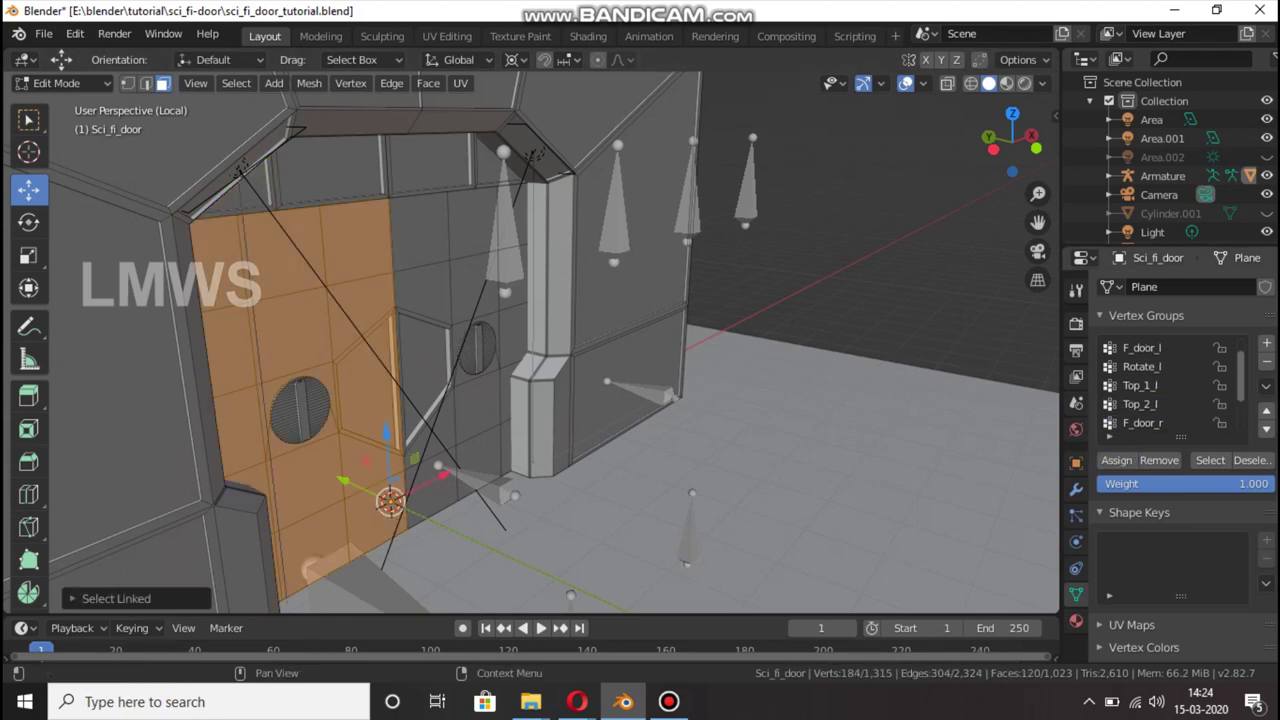
{"action": "scroll", "coordinate": [1170, 385], "scroll_direction": "down", "scroll_amount": 1}
{"action": "left_click", "coordinate": [1142, 404]}
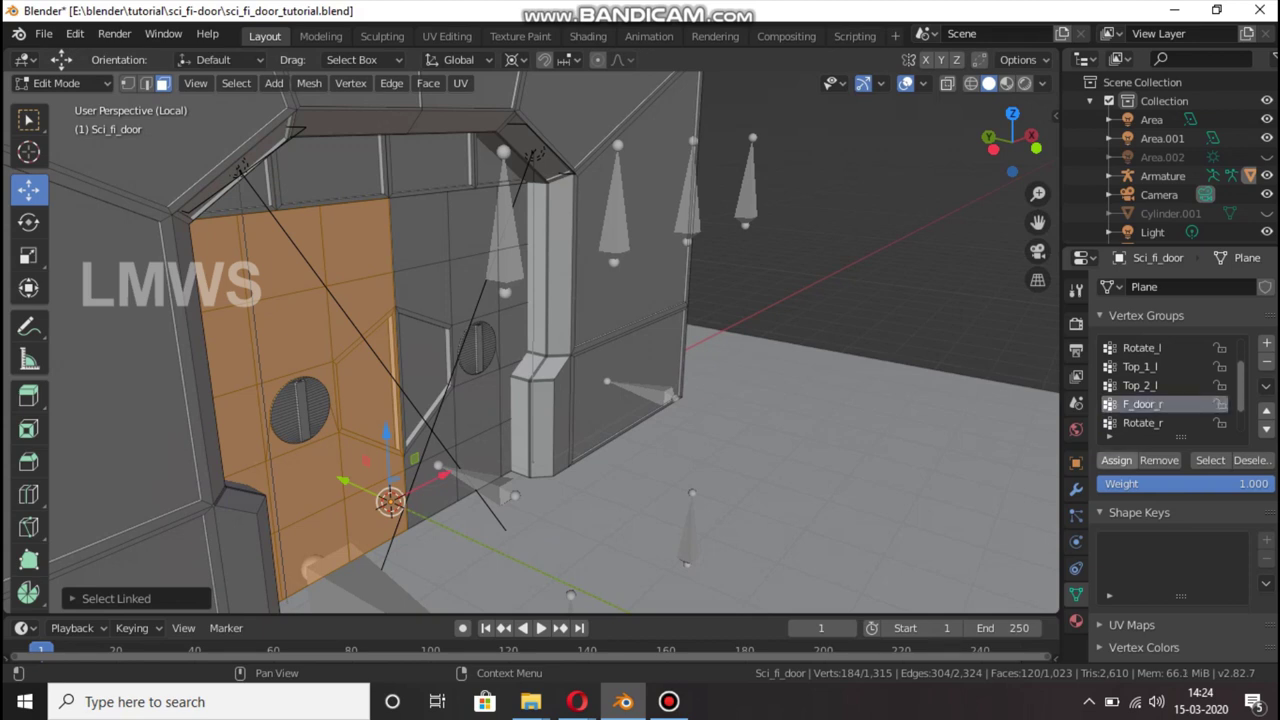
{"action": "key", "text": "alt+a"}
Put the round vent piece into the Rotate_r vertex group and return to Object Mode
{"action": "key", "text": "l"}
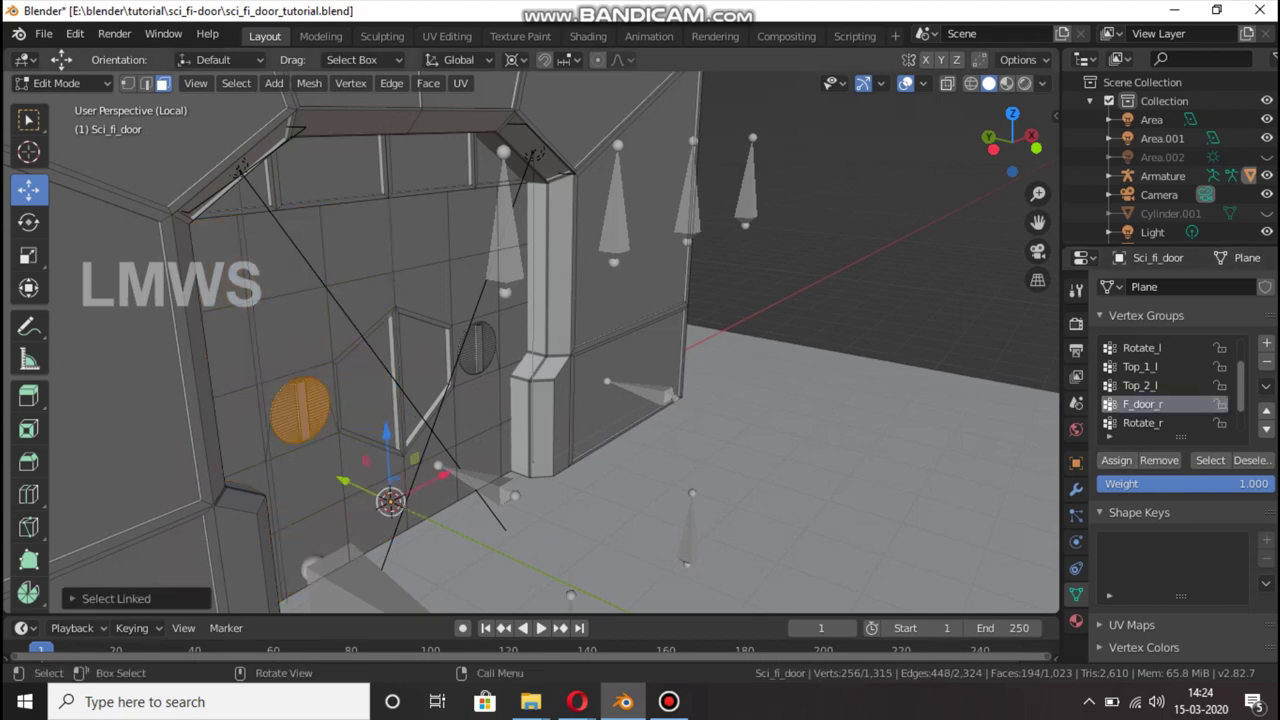
{"action": "scroll", "coordinate": [1170, 390], "scroll_direction": "down", "scroll_amount": 2}
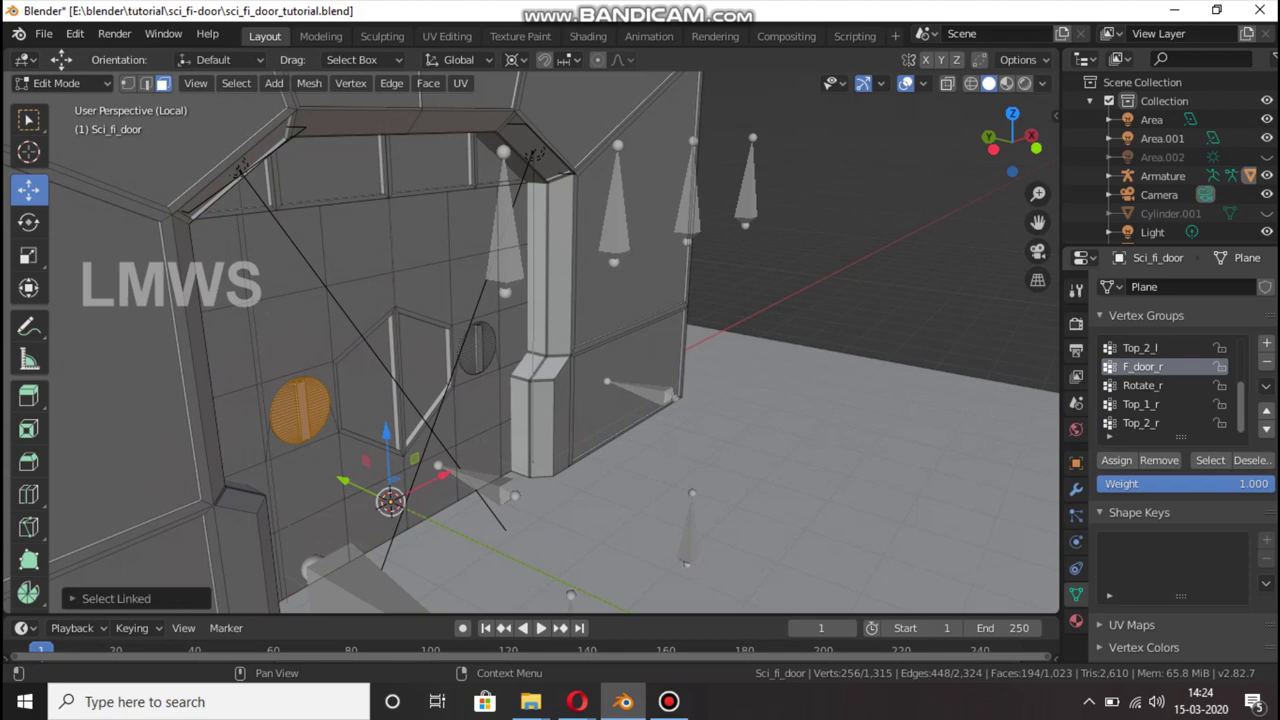
{"action": "scroll", "coordinate": [1170, 390], "scroll_direction": "up", "scroll_amount": 1}
{"action": "left_click", "coordinate": [1142, 404]}
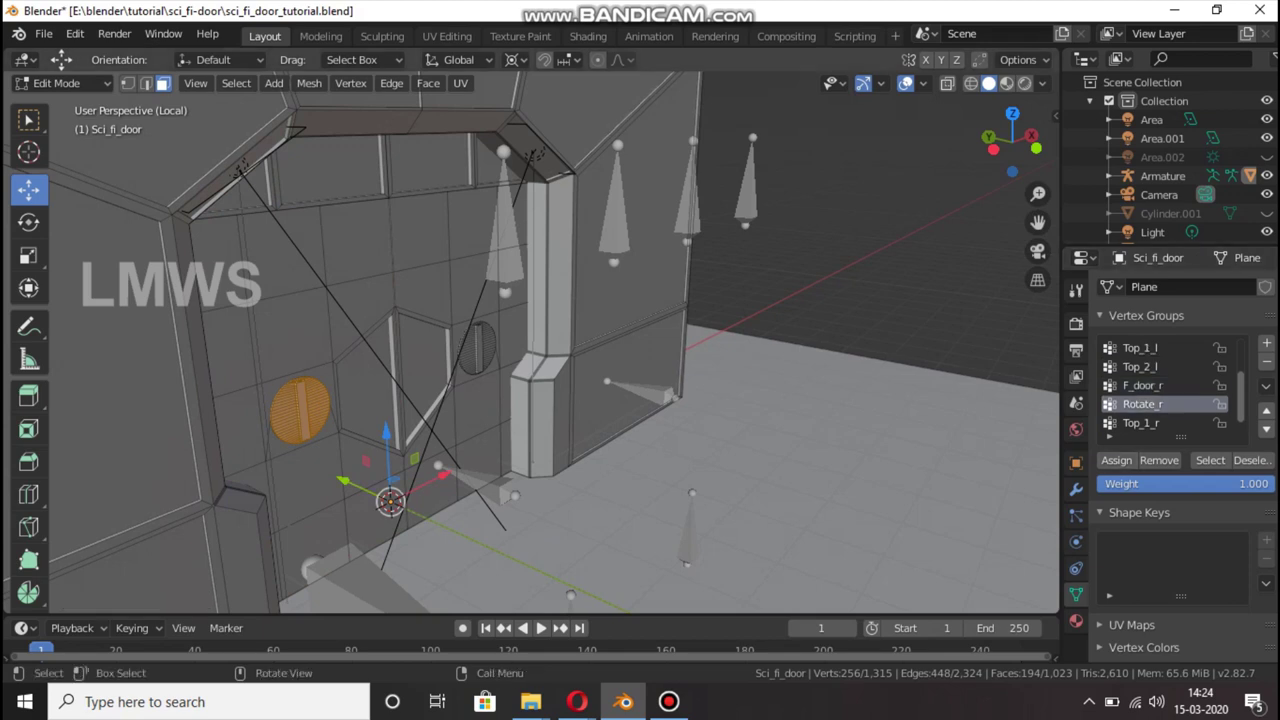
{"action": "key", "text": "alt+a"}
{"action": "key", "text": "Tab"}
{"action": "scroll", "coordinate": [530, 340], "scroll_direction": "down", "scroll_amount": 4}
Save the file and put the Armature into Pose Mode
{"action": "key", "text": "ctrl+s"}
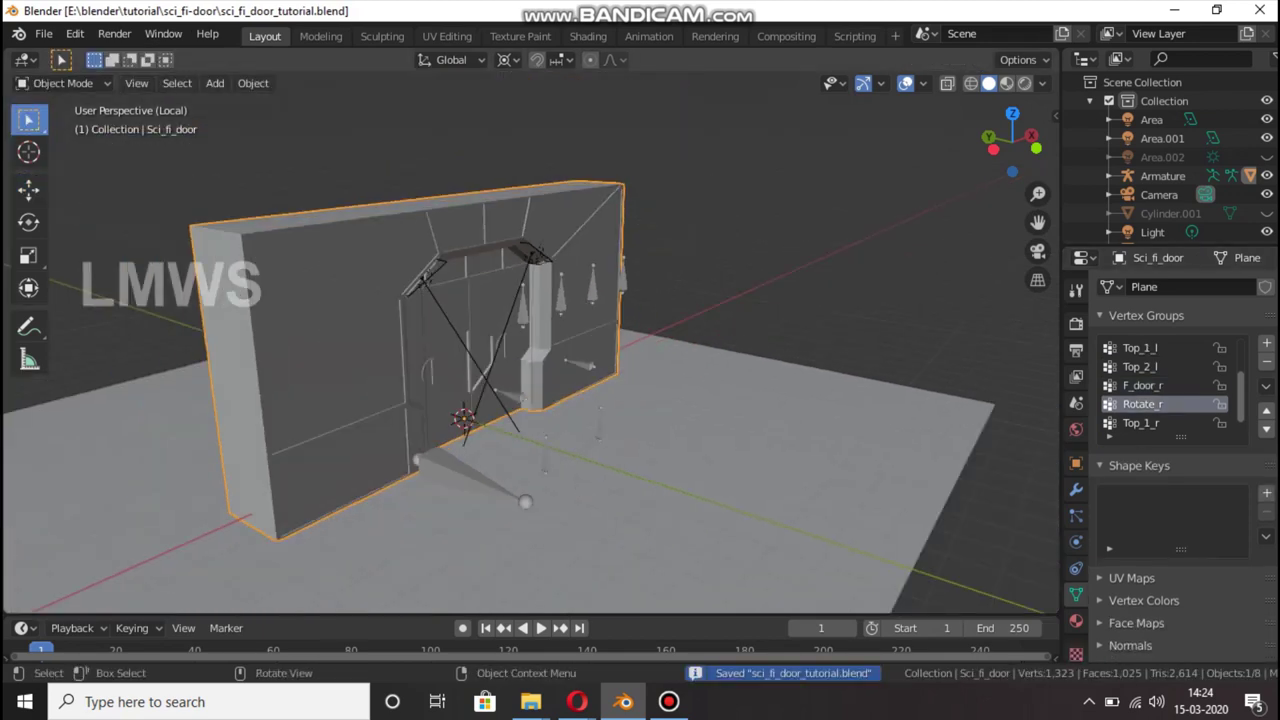
{"action": "left_click", "coordinate": [1162, 175]}
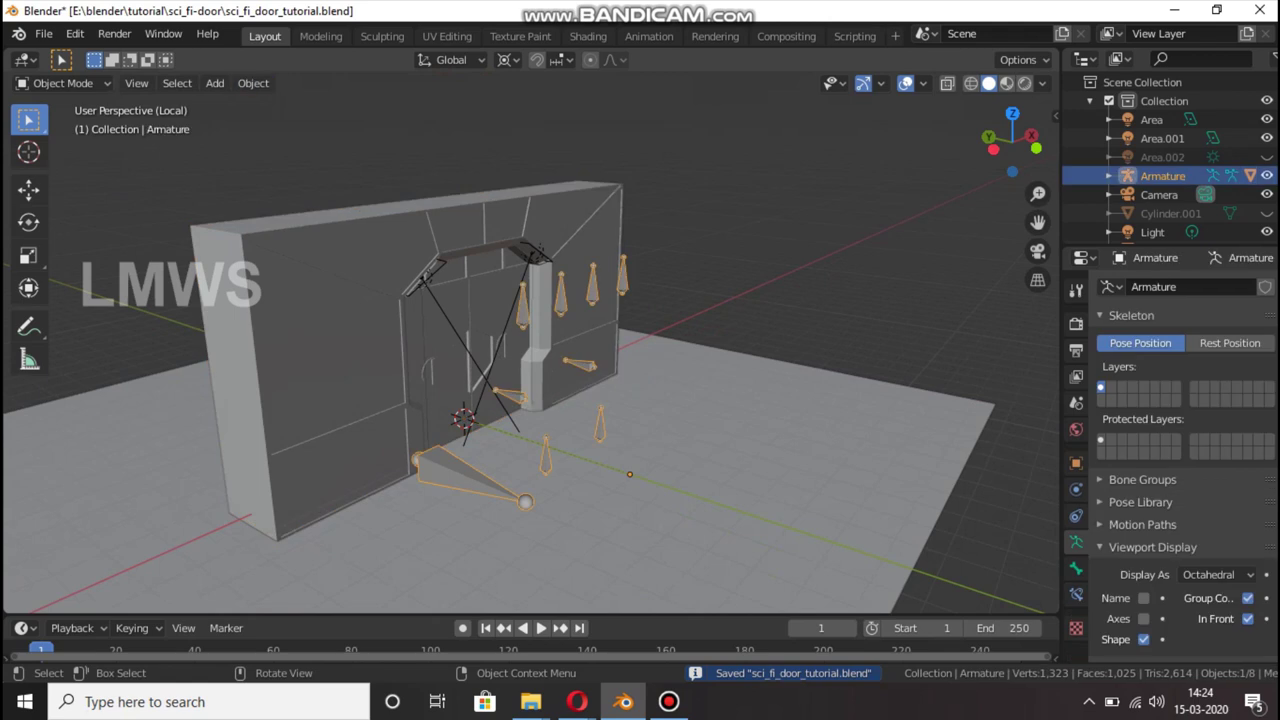
{"action": "left_click", "coordinate": [62, 83]}
{"action": "left_click", "coordinate": [62, 146]}
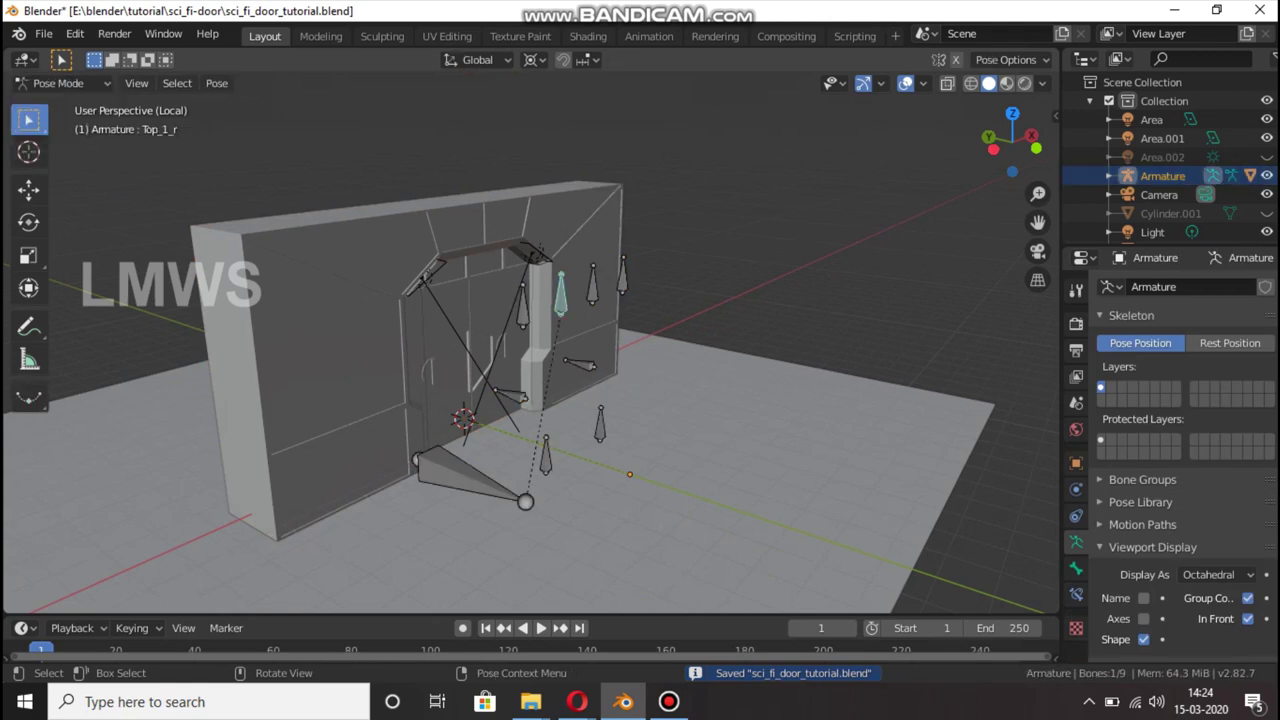
Slide the F_door_l bone along global X to test its door panel
{"action": "scroll", "coordinate": [530, 380], "scroll_direction": "up", "scroll_amount": 2}
{"action": "left_click", "coordinate": [590, 369]}
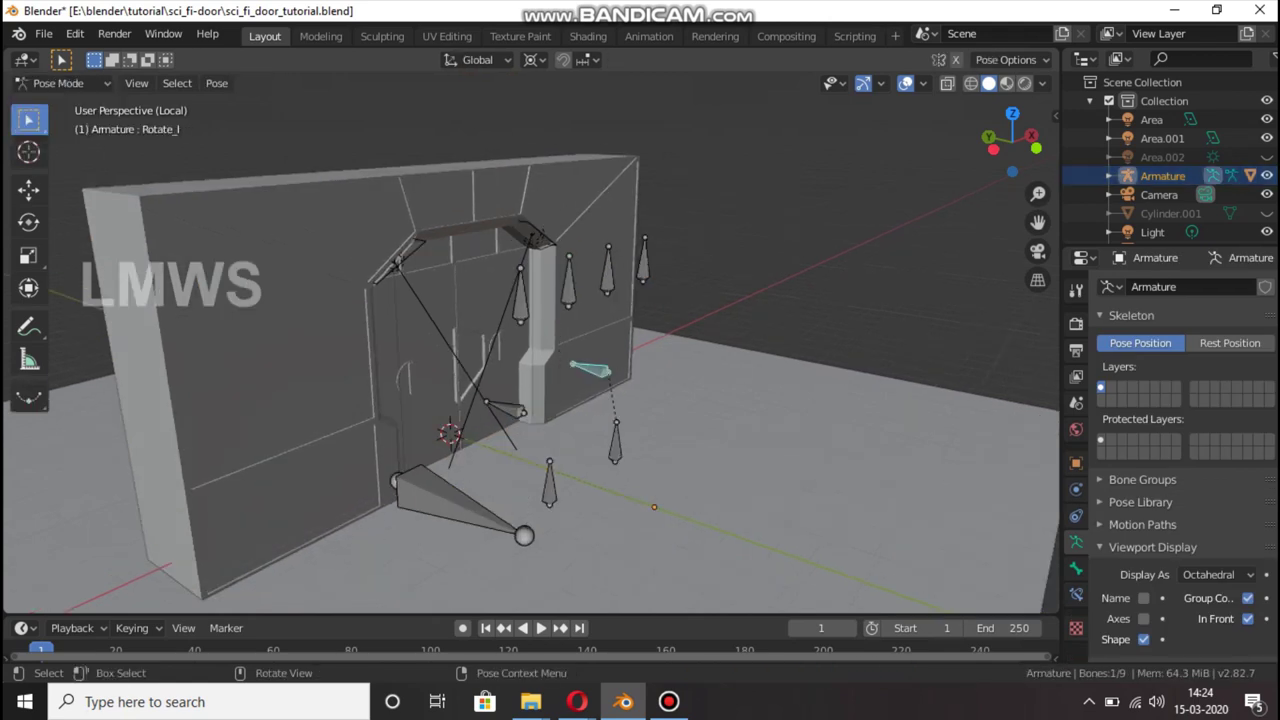
{"action": "left_click", "coordinate": [614, 442]}
{"action": "left_click_drag", "start_coordinate": [1012, 145], "coordinate": [960, 152]}
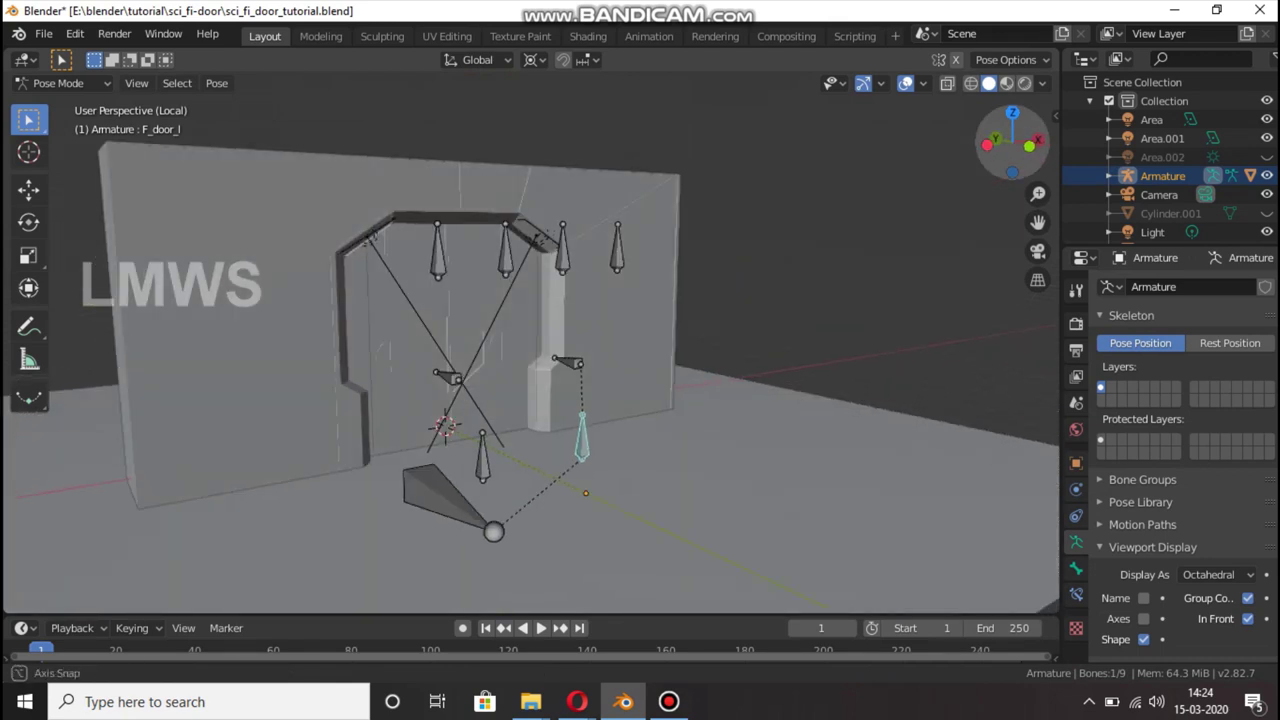
{"action": "key", "text": "g"}
{"action": "key", "text": "x"}
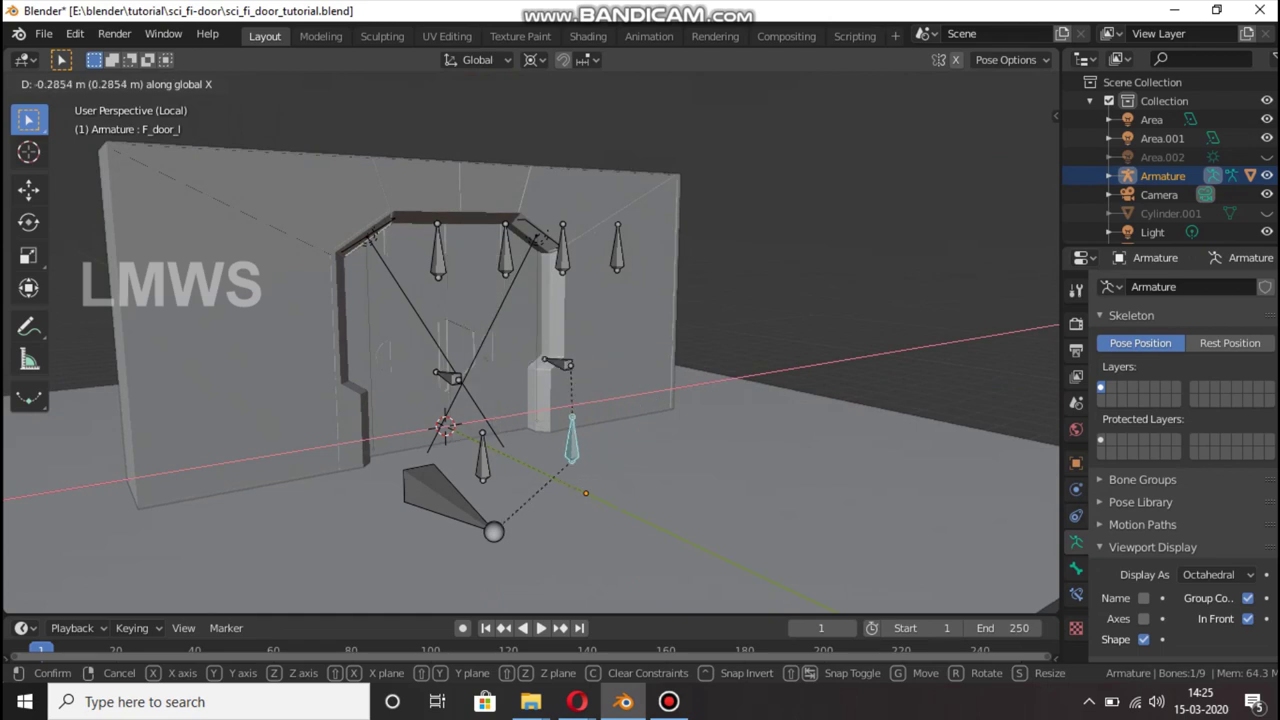
{"action": "key", "text": "Return"}
Test-rotate the Rotate_l bone around Y using Individual Origins pivot, then cancel
{"action": "scroll", "coordinate": [618, 387], "scroll_direction": "up", "scroll_amount": 5}
{"action": "left_click", "coordinate": [618, 387]}
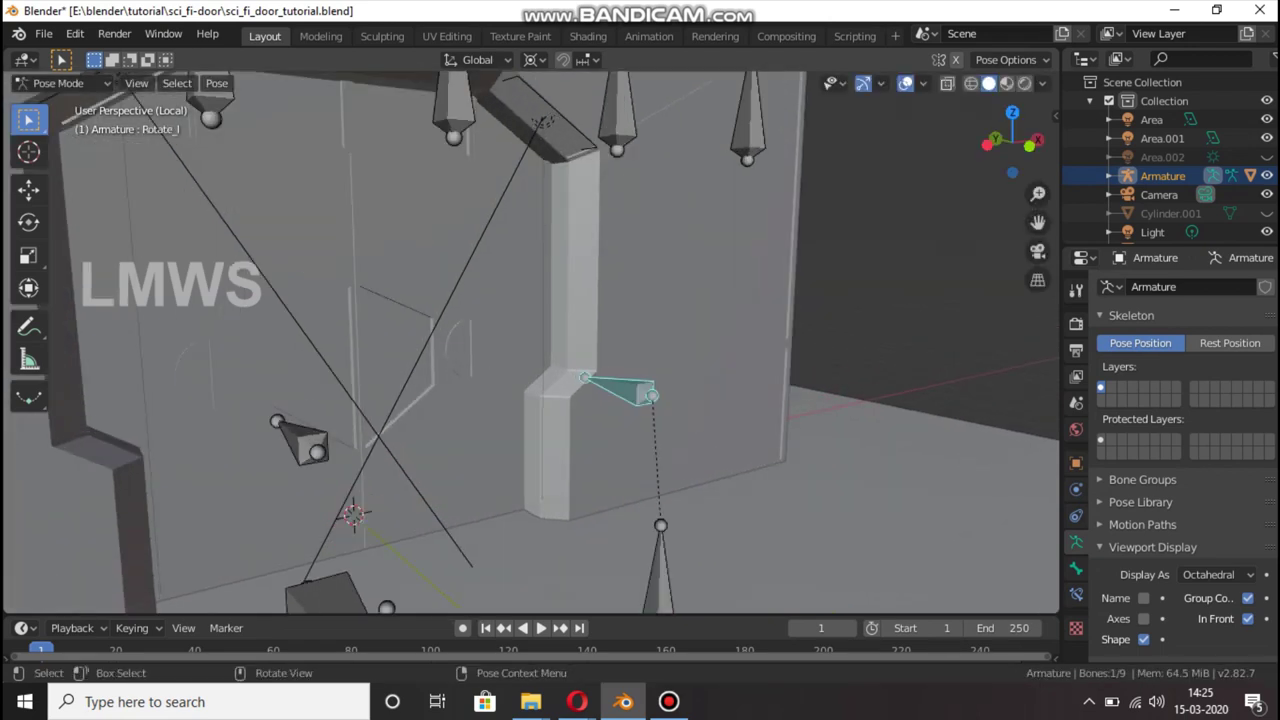
{"action": "key", "text": "r"}
{"action": "key", "text": "Escape"}
{"action": "left_click", "coordinate": [535, 59]}
{"action": "left_click", "coordinate": [586, 120]}
{"action": "key", "text": "r"}
{"action": "key", "text": "y"}
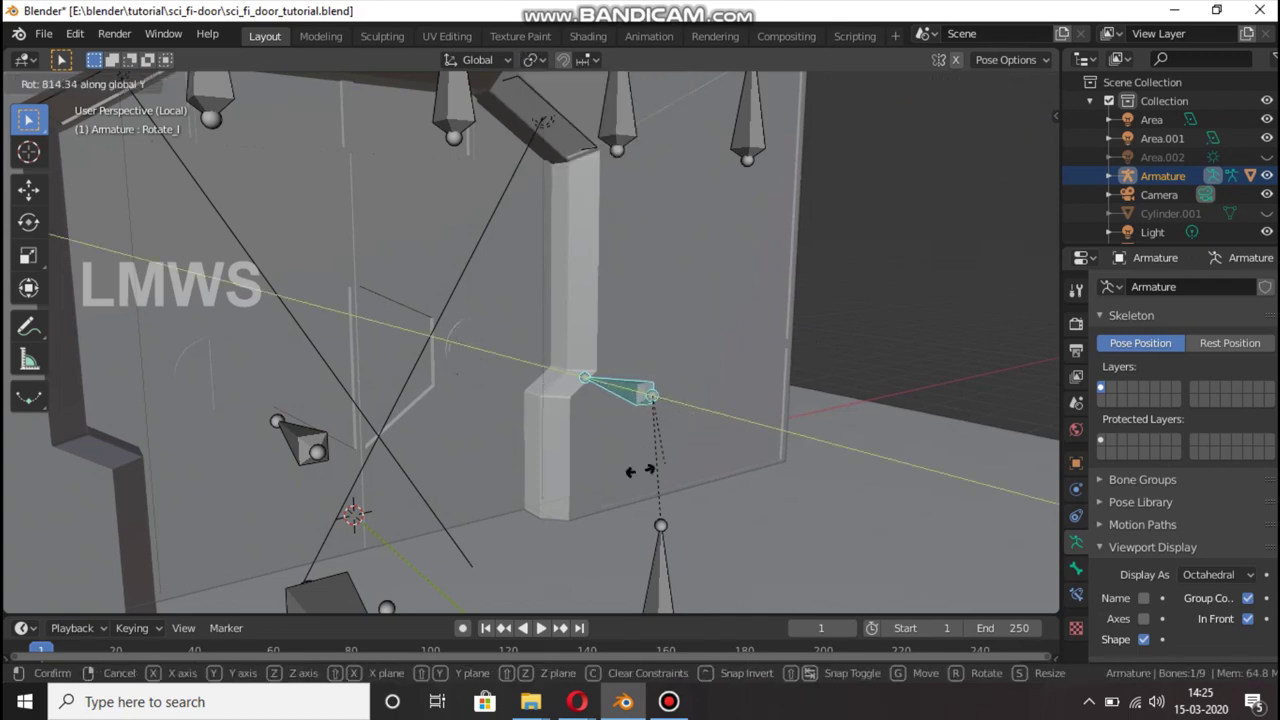
{"action": "key", "text": "Escape"}
Save the file and orbit to a closer, angled view of the door
{"action": "scroll", "coordinate": [530, 340], "scroll_direction": "down", "scroll_amount": 5}
{"action": "key", "text": "ctrl+s"}
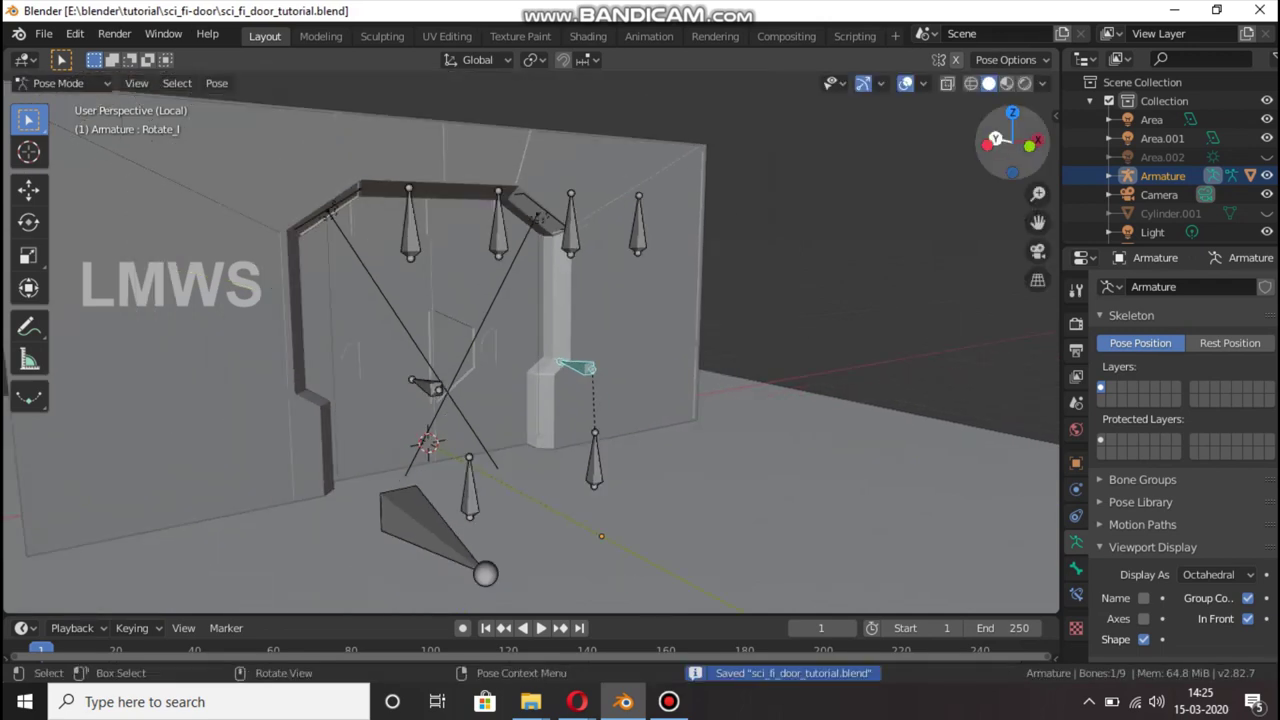
{"action": "mouse_move", "coordinate": [1012, 140]}
{"action": "left_mouse_down"}
{"action": "mouse_move", "coordinate": [1000, 150]}
{"action": "mouse_move", "coordinate": [1030, 150]}
{"action": "left_mouse_up"}
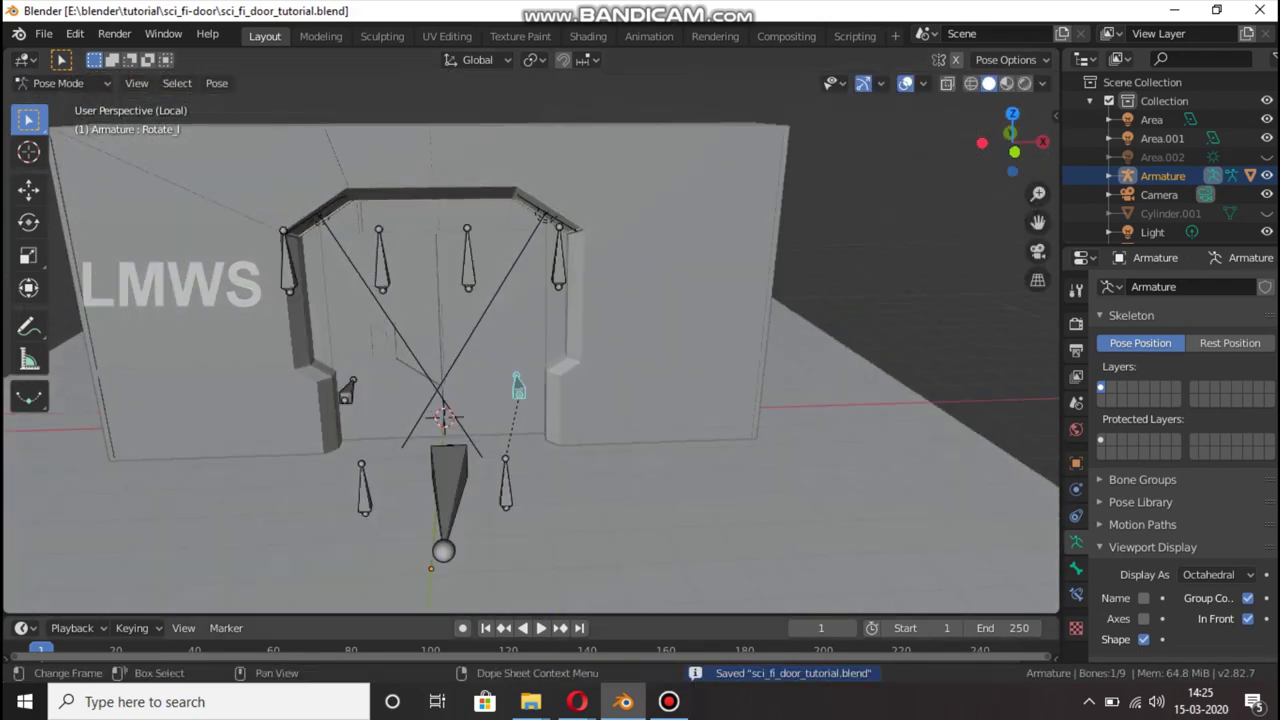
{"action": "left_click", "coordinate": [668, 701]}
{"action": "left_click", "coordinate": [668, 701]}
{"action": "middle_click_drag", "start_coordinate": [530, 400], "coordinate": [540, 380]}
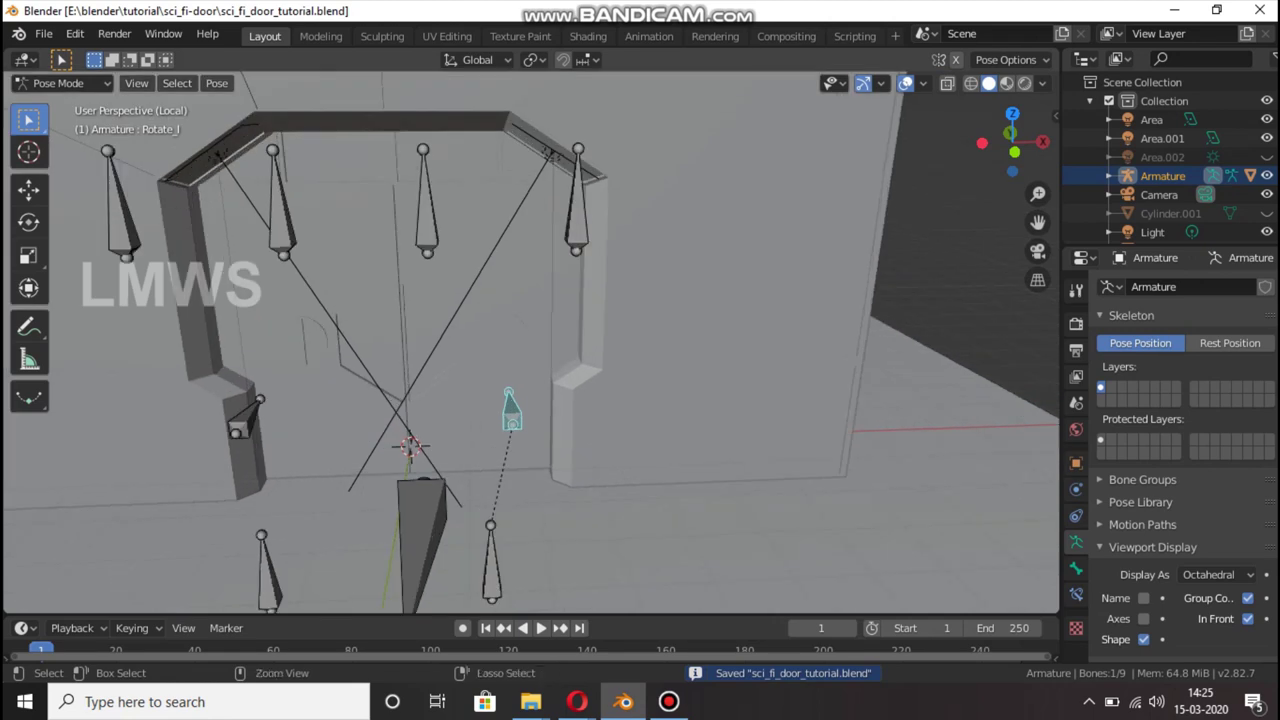
{"action": "scroll", "coordinate": [530, 340], "scroll_direction": "down", "scroll_amount": 3}
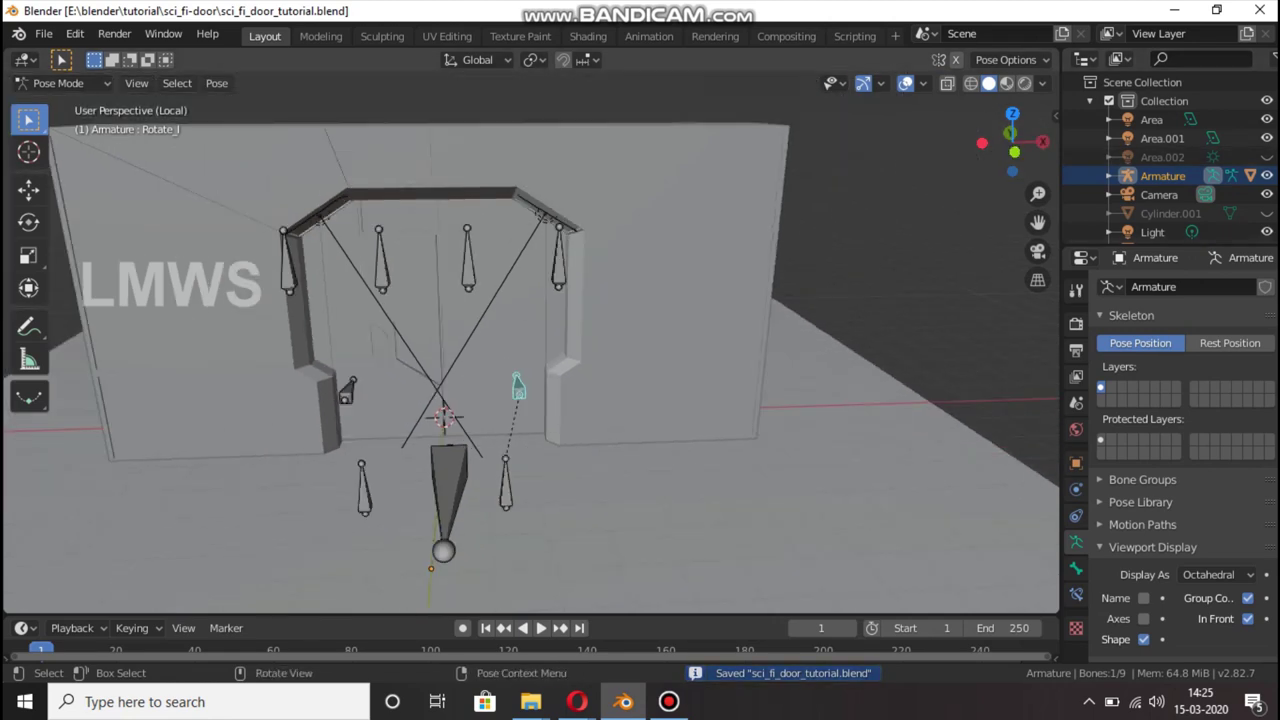
Slide the F_door_r bone along global X to test its door panel
{"action": "left_click", "coordinate": [363, 488]}
{"action": "middle_click_drag", "start_coordinate": [363, 488], "coordinate": [420, 470]}
{"action": "key", "text": "g"}
{"action": "key", "text": "y"}
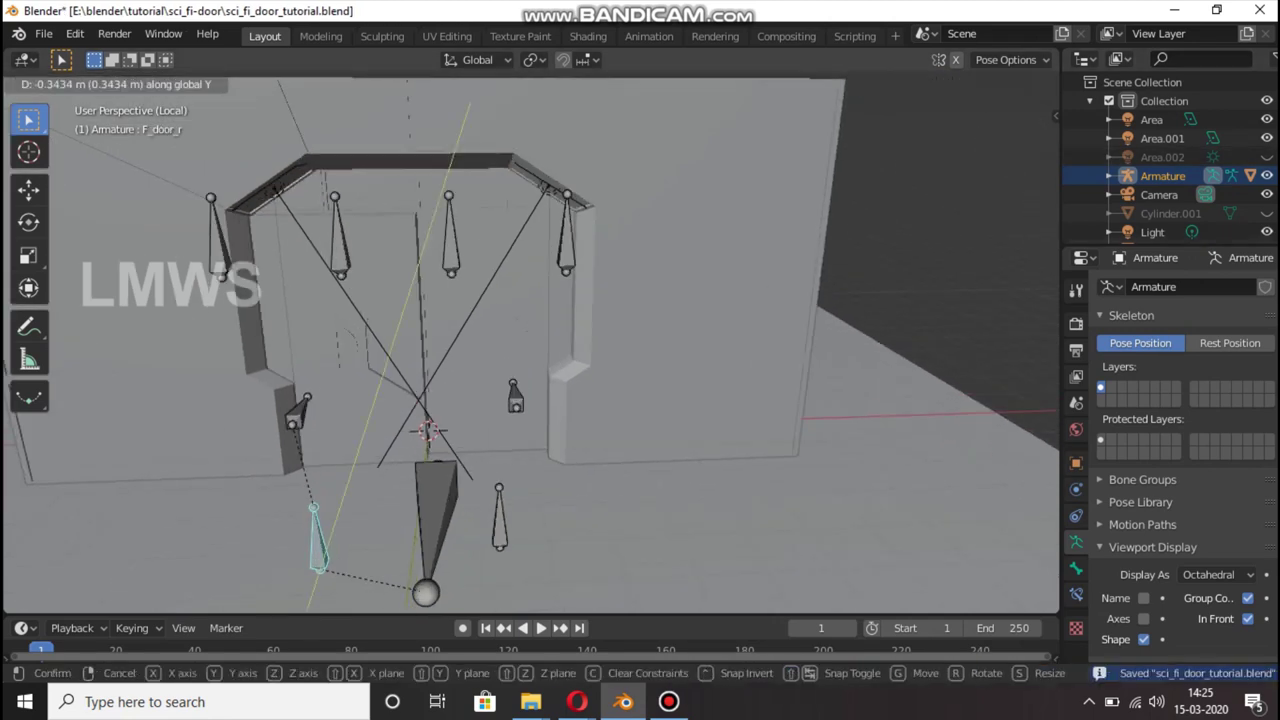
{"action": "key", "text": "x"}
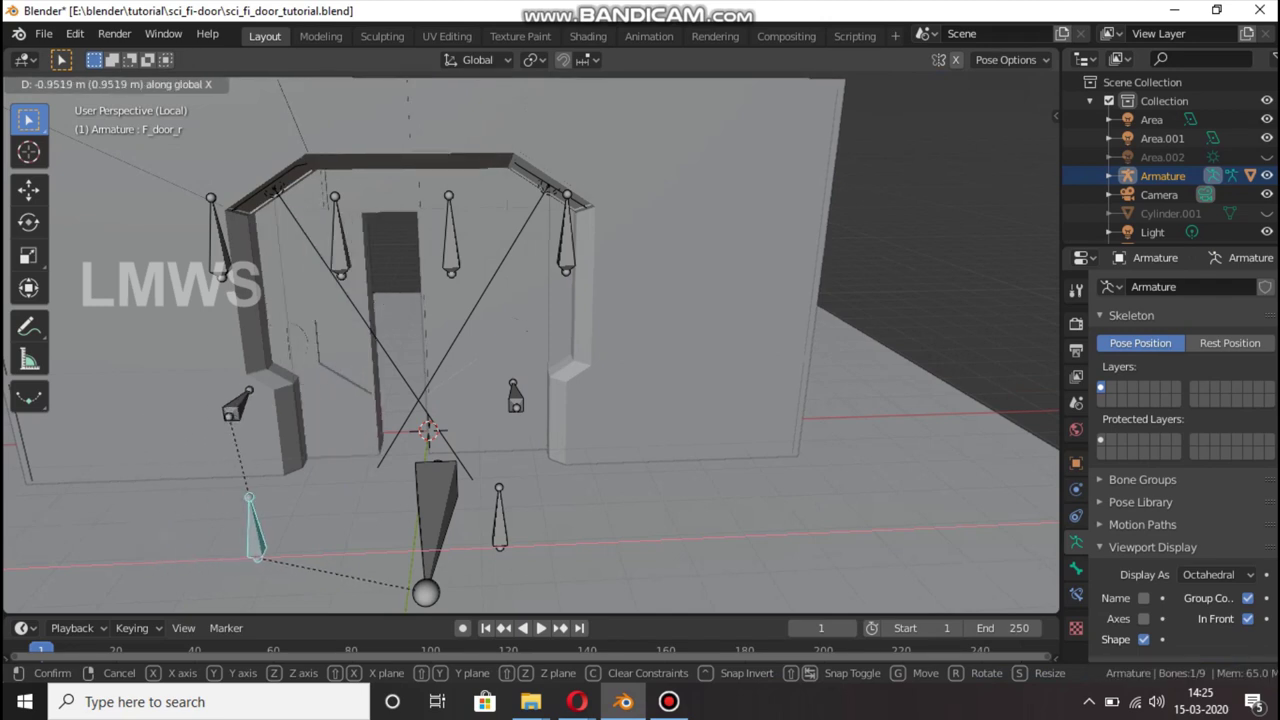
{"action": "key", "text": "Return"}
Test-move the Top_1_l bone on Z and the Top_2_l bone, cancelling both, then save
{"action": "left_click", "coordinate": [450, 235]}
{"action": "key", "text": "g"}
{"action": "key", "text": "z"}
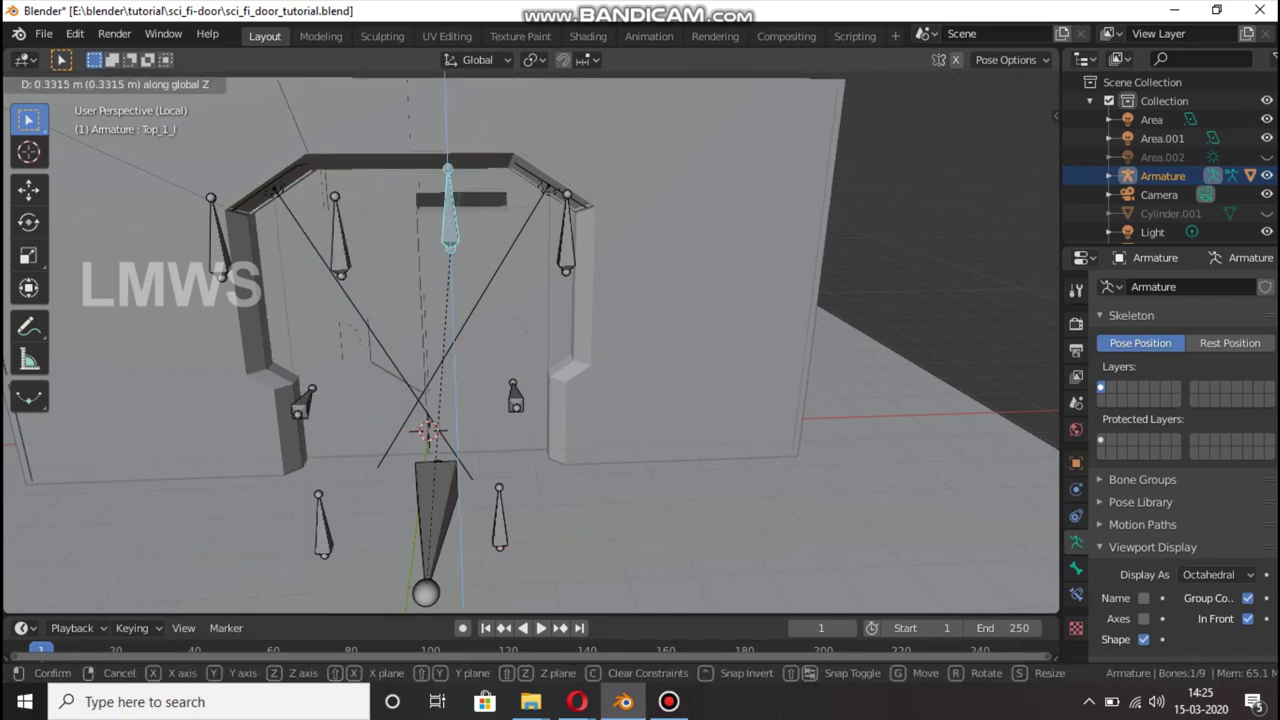
{"action": "key", "text": "Escape"}
{"action": "left_click", "coordinate": [566, 235]}
{"action": "key", "text": "g"}
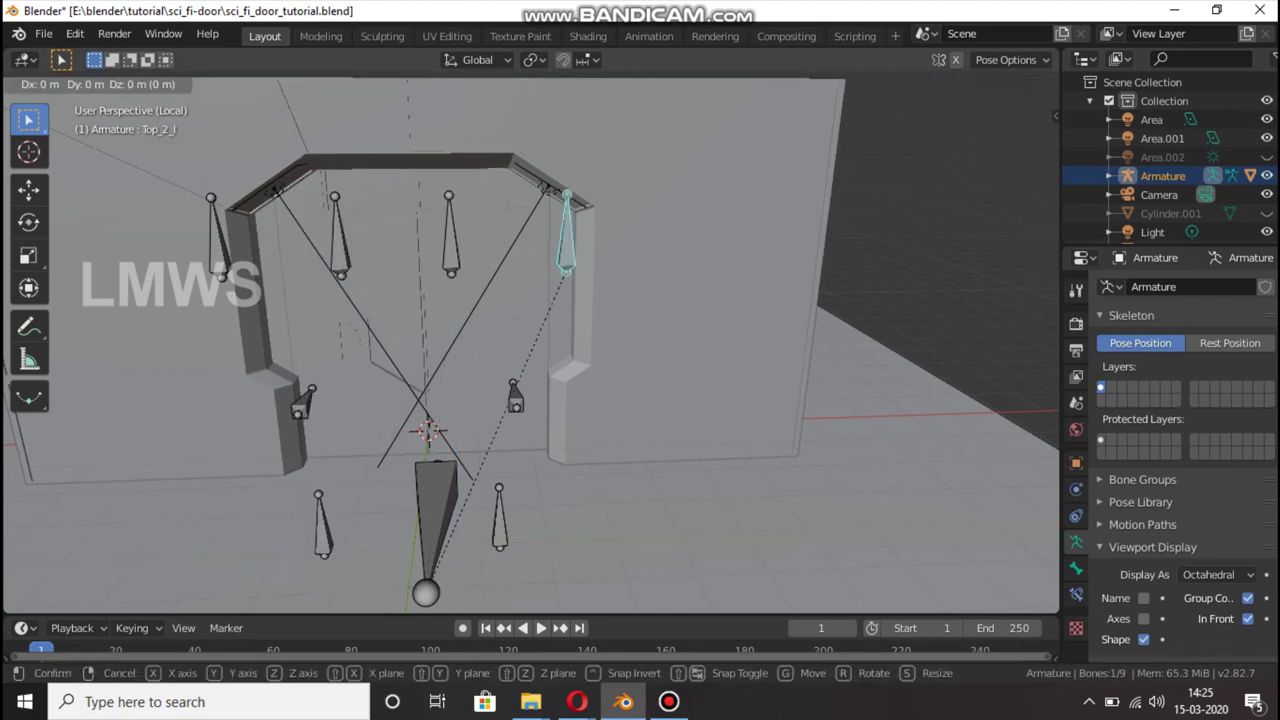
{"action": "key", "text": "Escape"}
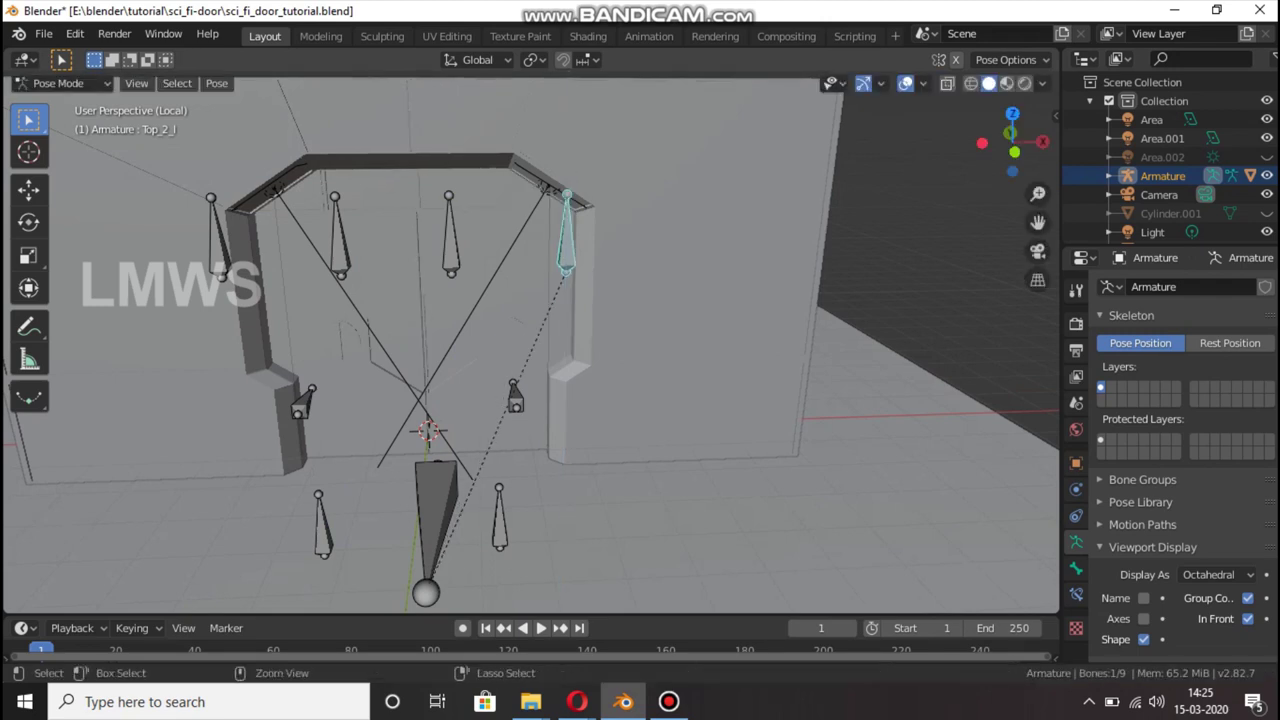
{"action": "key", "text": "ctrl+s"}
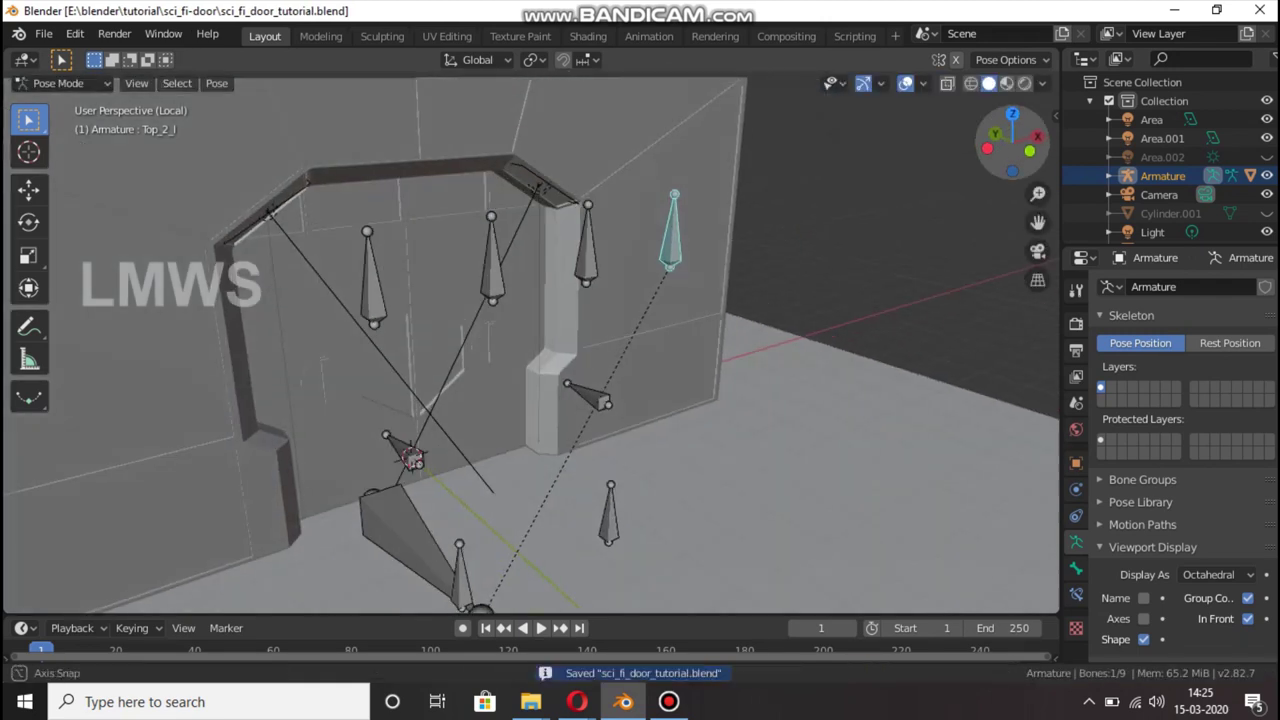
Slide the F_door_l bone along X, then cancel so the panel returns to rest
{"action": "left_click_drag", "start_coordinate": [1012, 142], "coordinate": [1000, 152]}
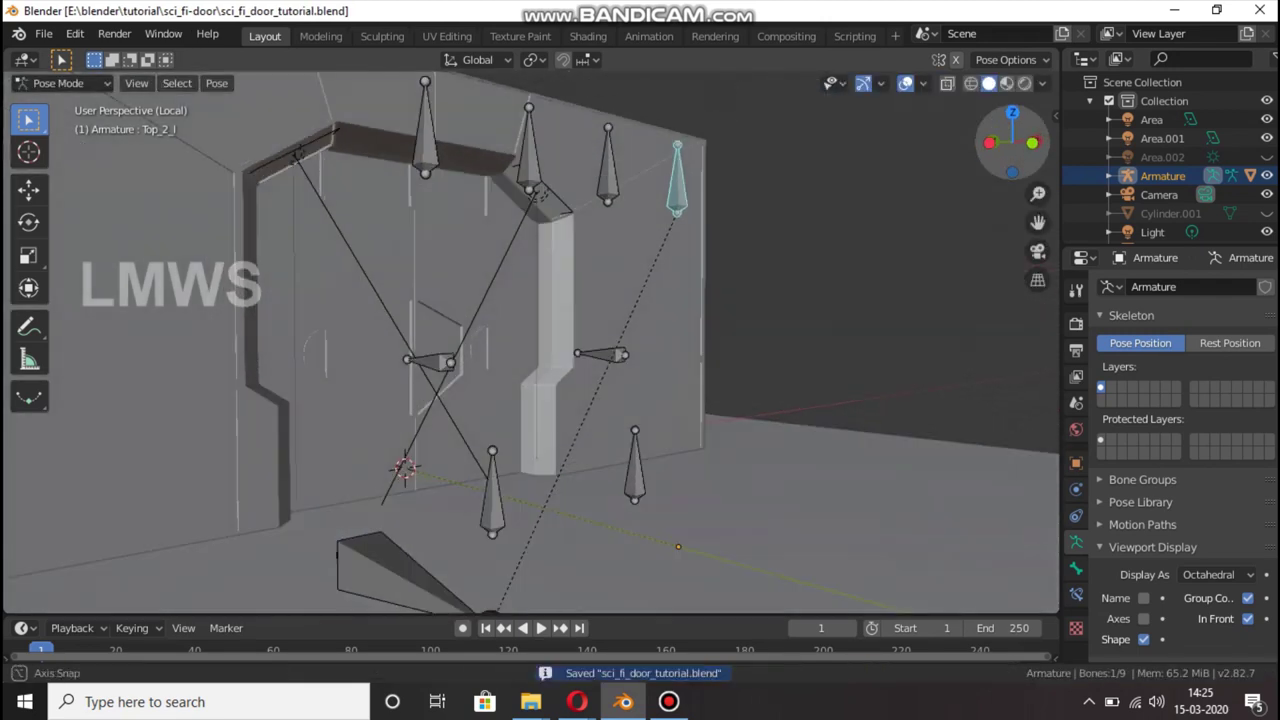
{"action": "key", "text": "alt+a"}
{"action": "left_click", "coordinate": [624, 450]}
{"action": "key", "text": "g"}
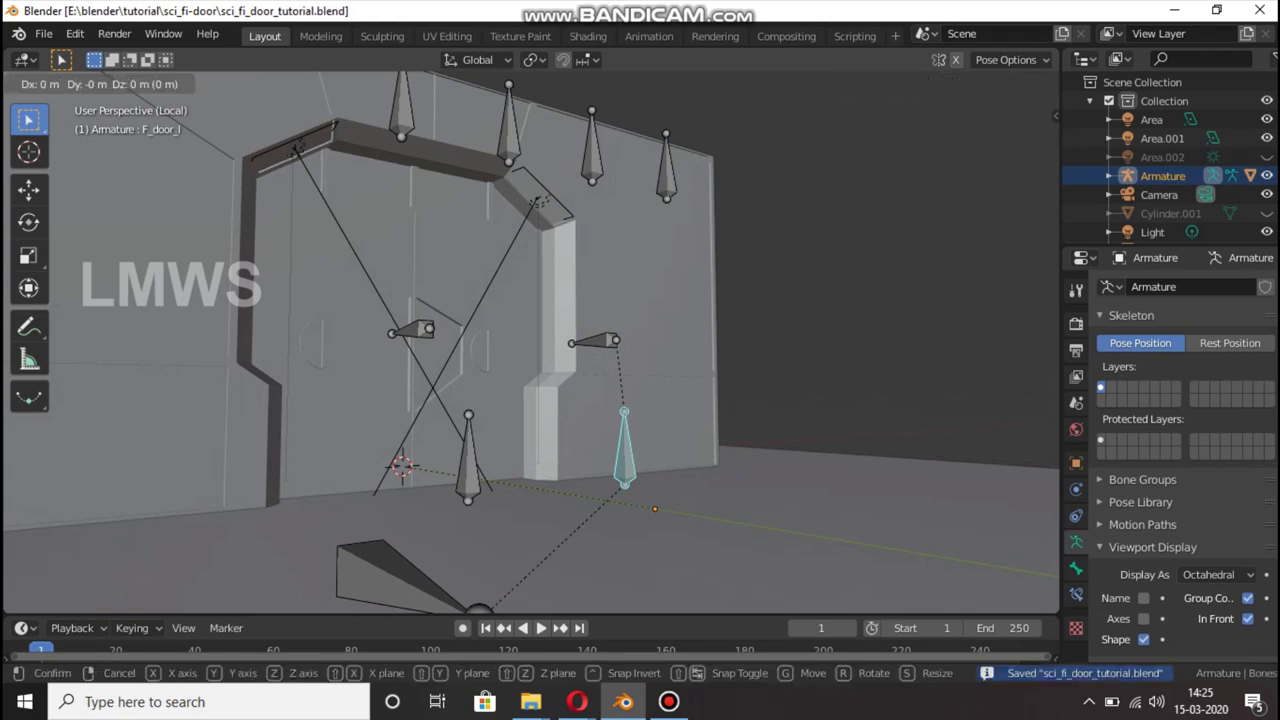
{"action": "key", "text": "x"}
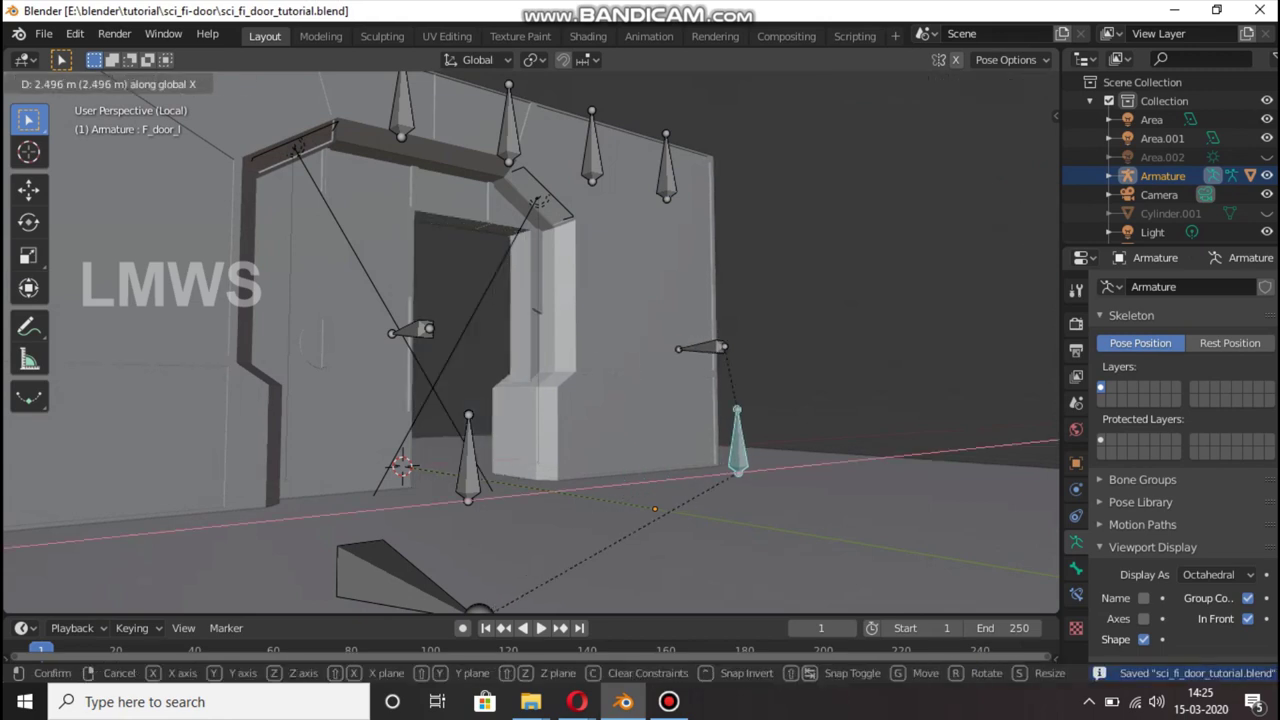
{"action": "key", "text": "Escape"}
View the door from the front and right, toggling the armature between Edit and Pose Mode
{"action": "left_click_drag", "start_coordinate": [1012, 142], "coordinate": [1000, 148]}
{"action": "key", "text": "KP_1"}
{"action": "left_click", "coordinate": [668, 701]}
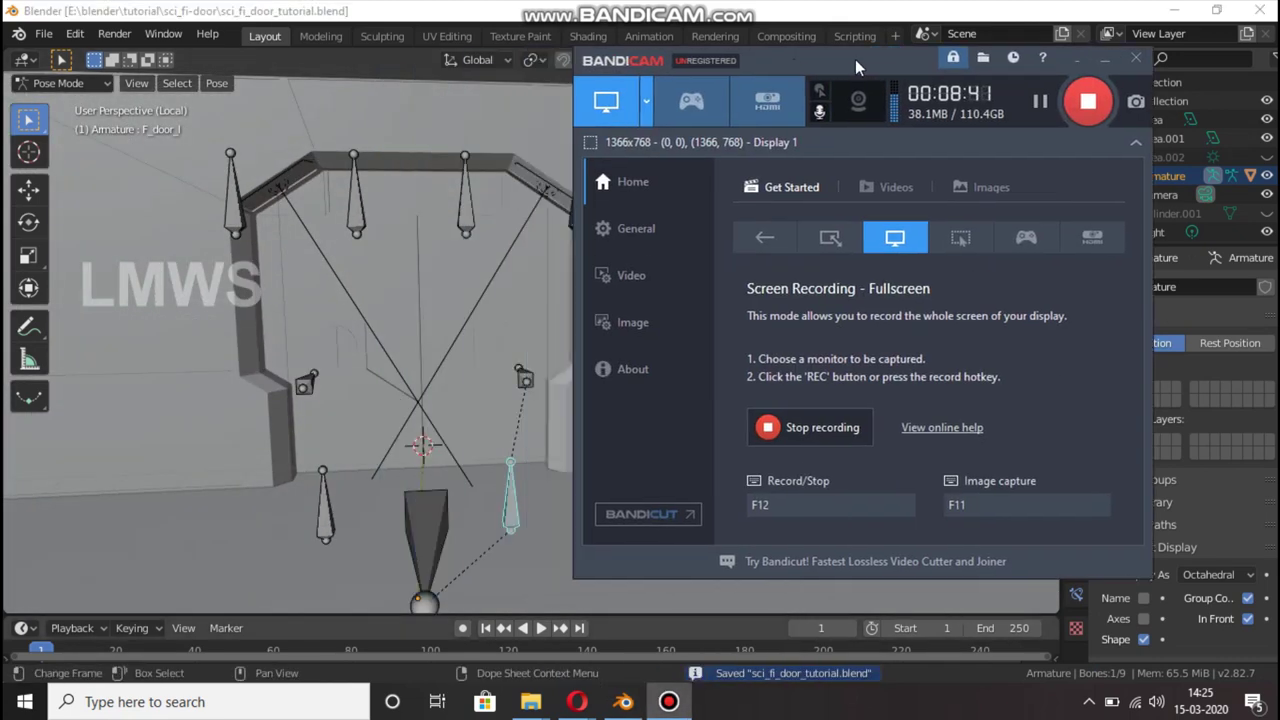
{"action": "left_click", "coordinate": [668, 701]}
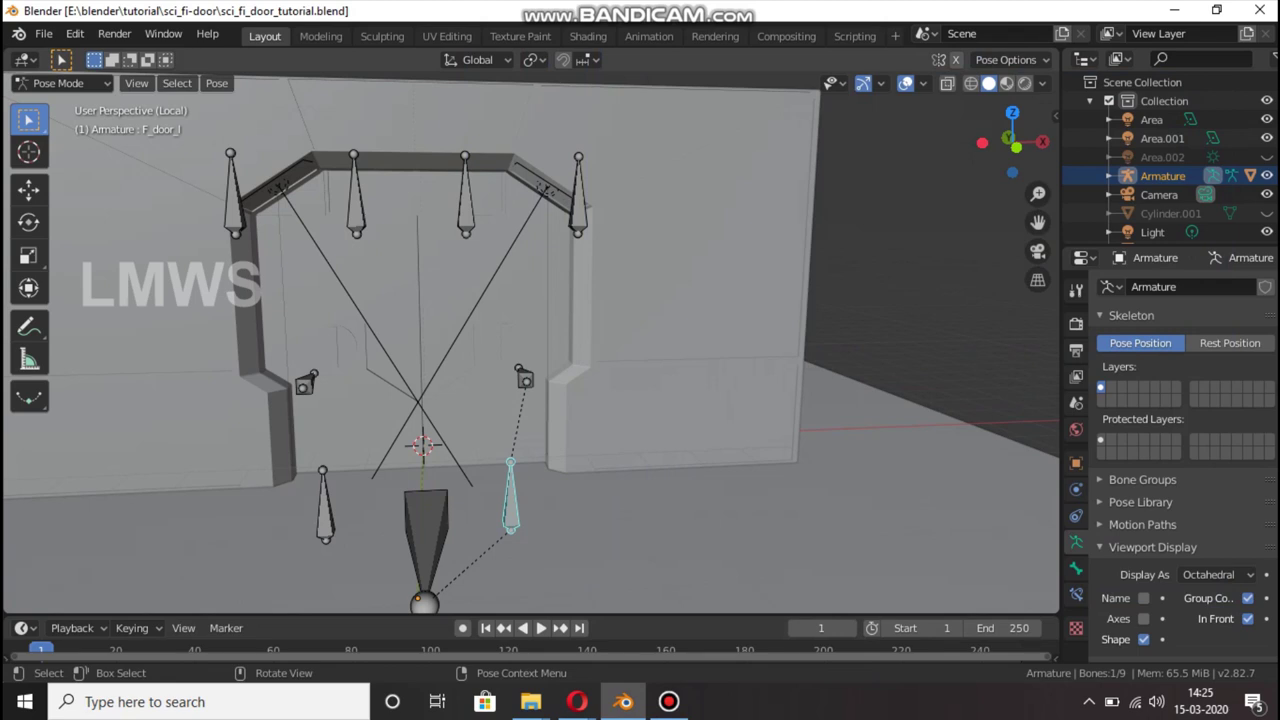
{"action": "mouse_move", "coordinate": [1010, 145]}
{"action": "left_mouse_down"}
{"action": "mouse_move", "coordinate": [1000, 150]}
{"action": "mouse_move", "coordinate": [1010, 145]}
{"action": "left_mouse_up"}
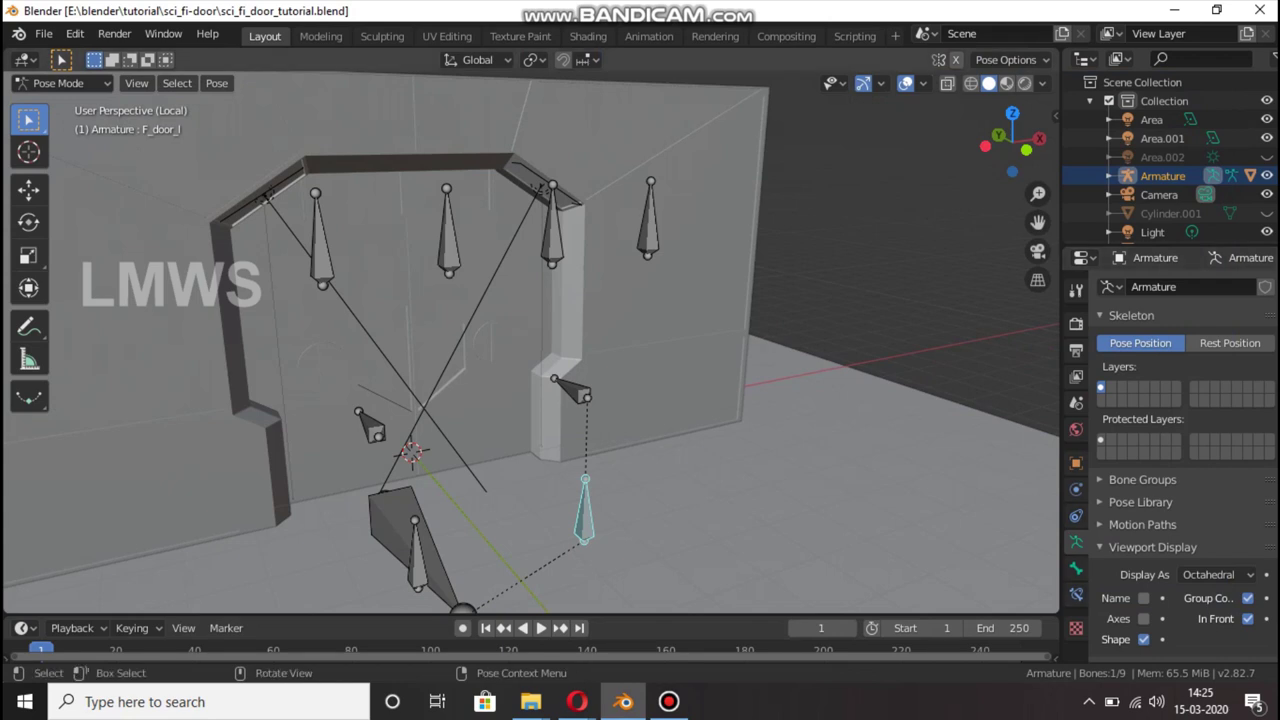
{"action": "key", "text": "Tab"}
{"action": "key", "text": "Tab"}
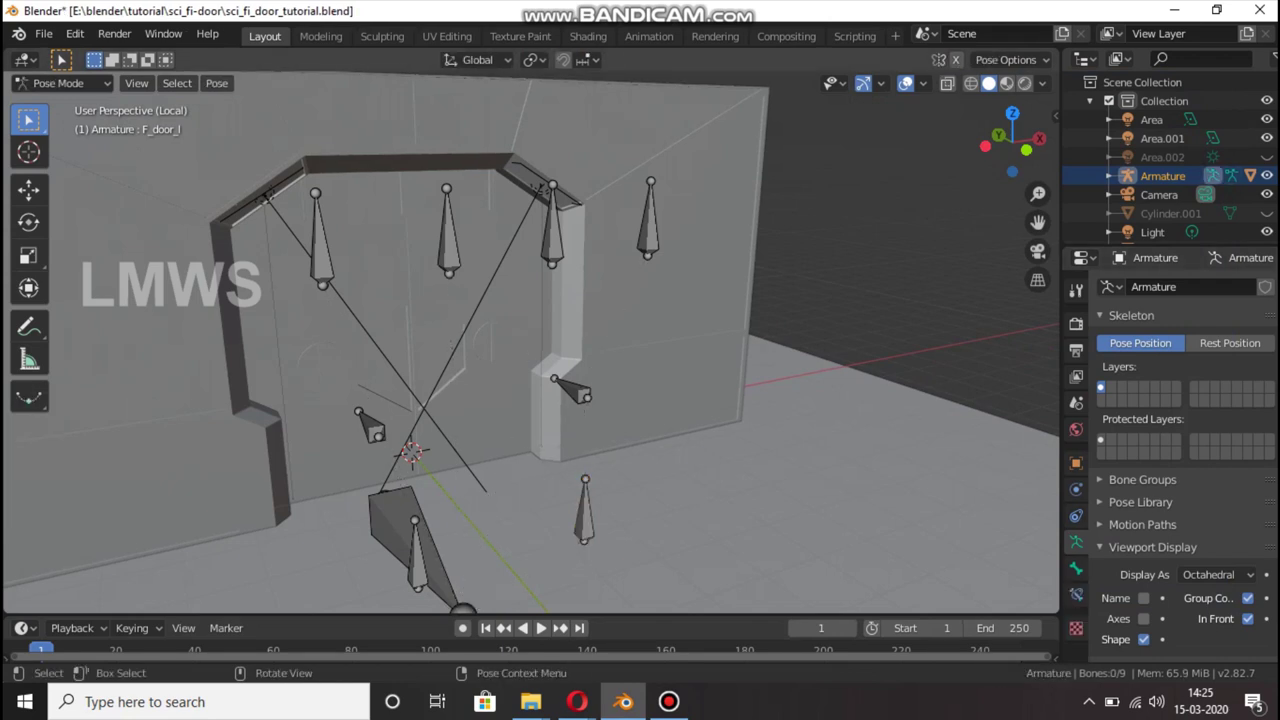
{"action": "key", "text": "Tab"}
{"action": "key", "text": "Tab"}
Clear the Sci_fi_door mesh's old parent while keeping its transformation
{"action": "left_click", "coordinate": [60, 83]}
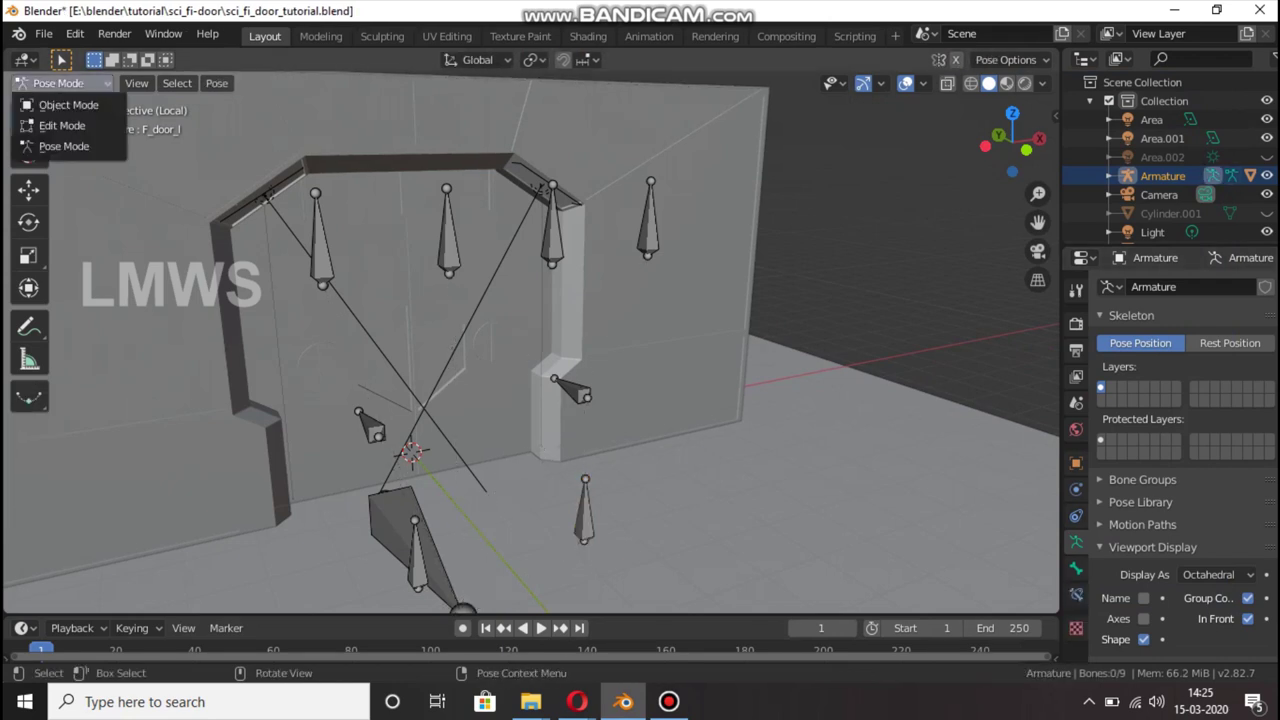
{"action": "left_click", "coordinate": [50, 103]}
{"action": "left_click", "coordinate": [470, 300]}
{"action": "key", "text": "Tab"}
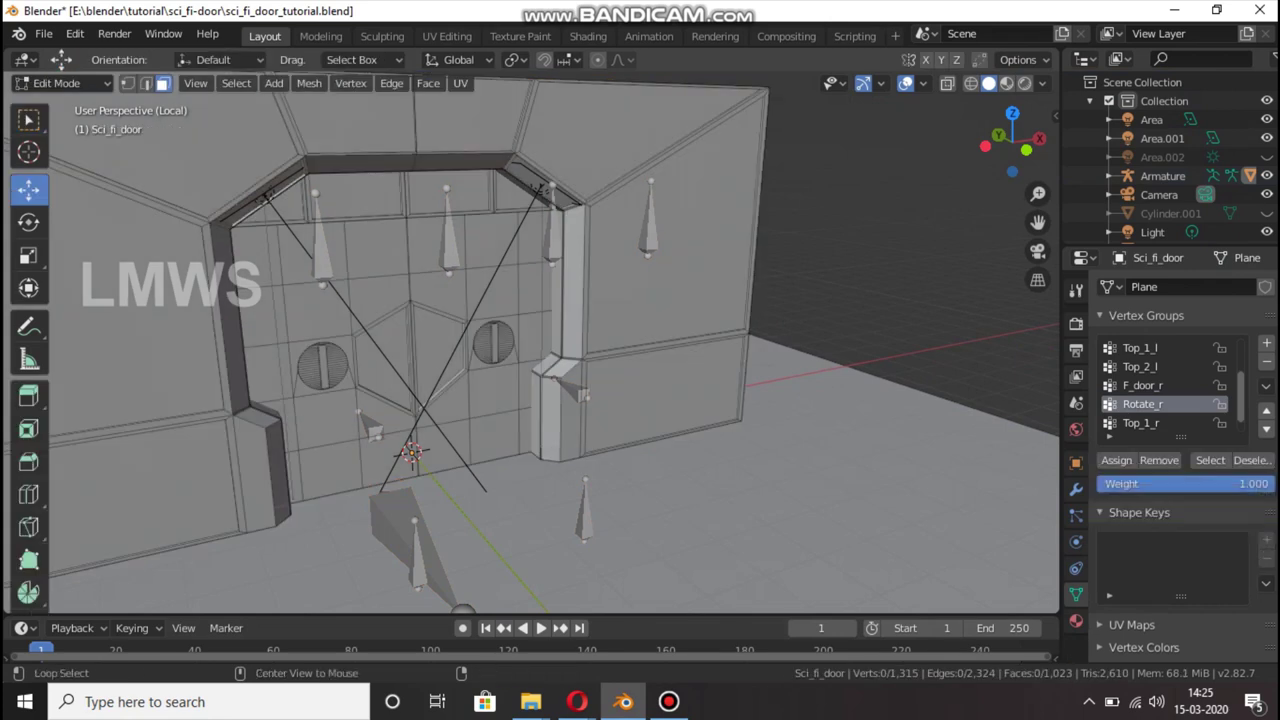
{"action": "scroll", "coordinate": [1160, 400], "scroll_direction": "down", "scroll_amount": 1}
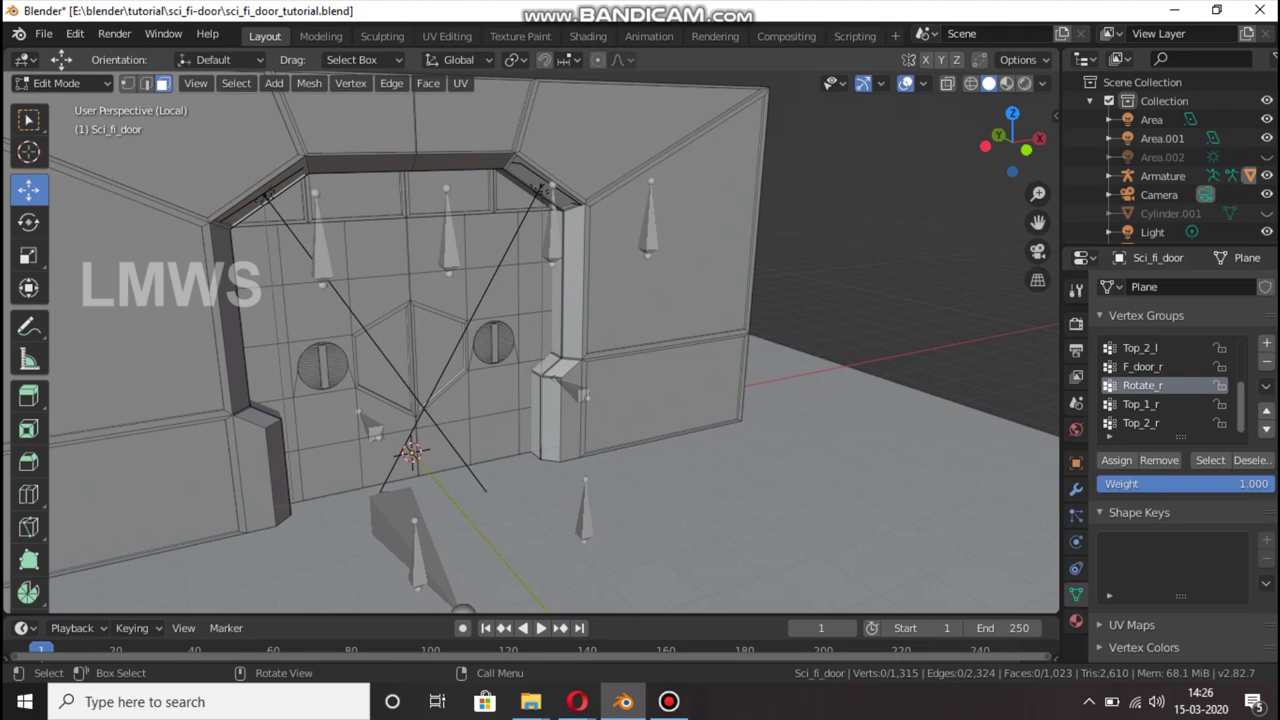
{"action": "key", "text": "Tab"}
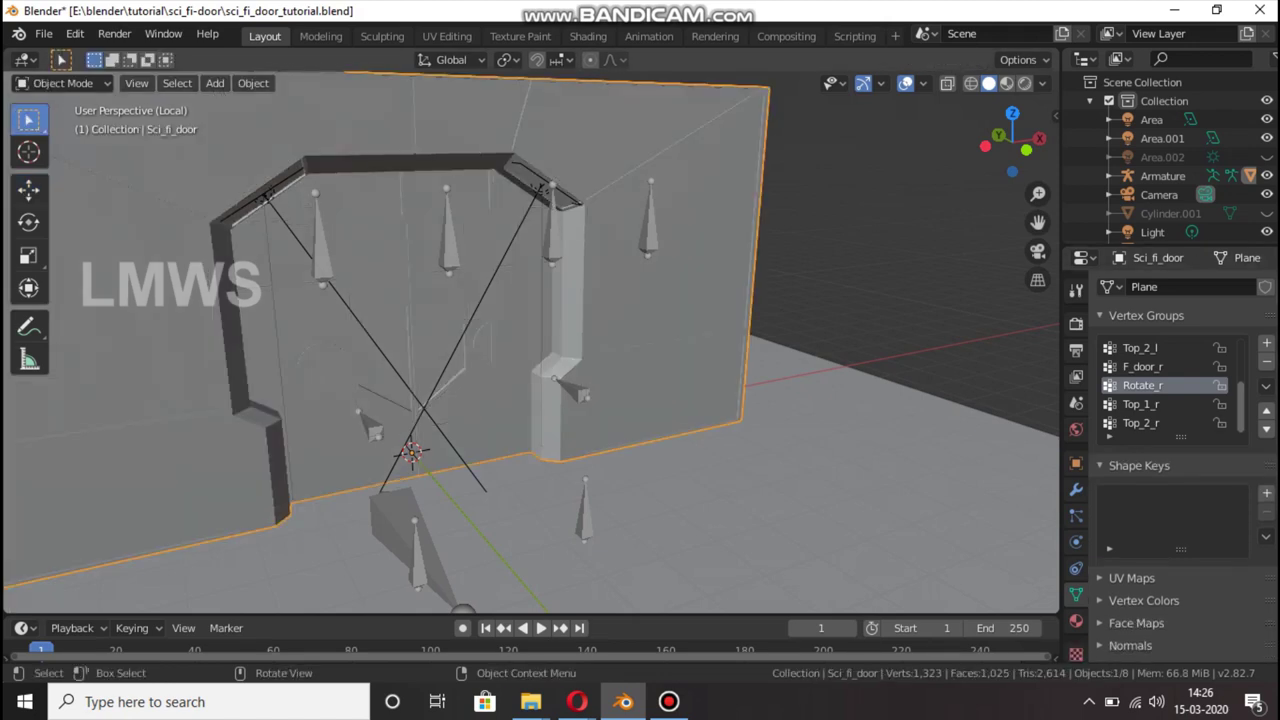
{"action": "left_click", "coordinate": [1162, 175], "text": "ctrl"}
{"action": "key", "text": "alt+p"}
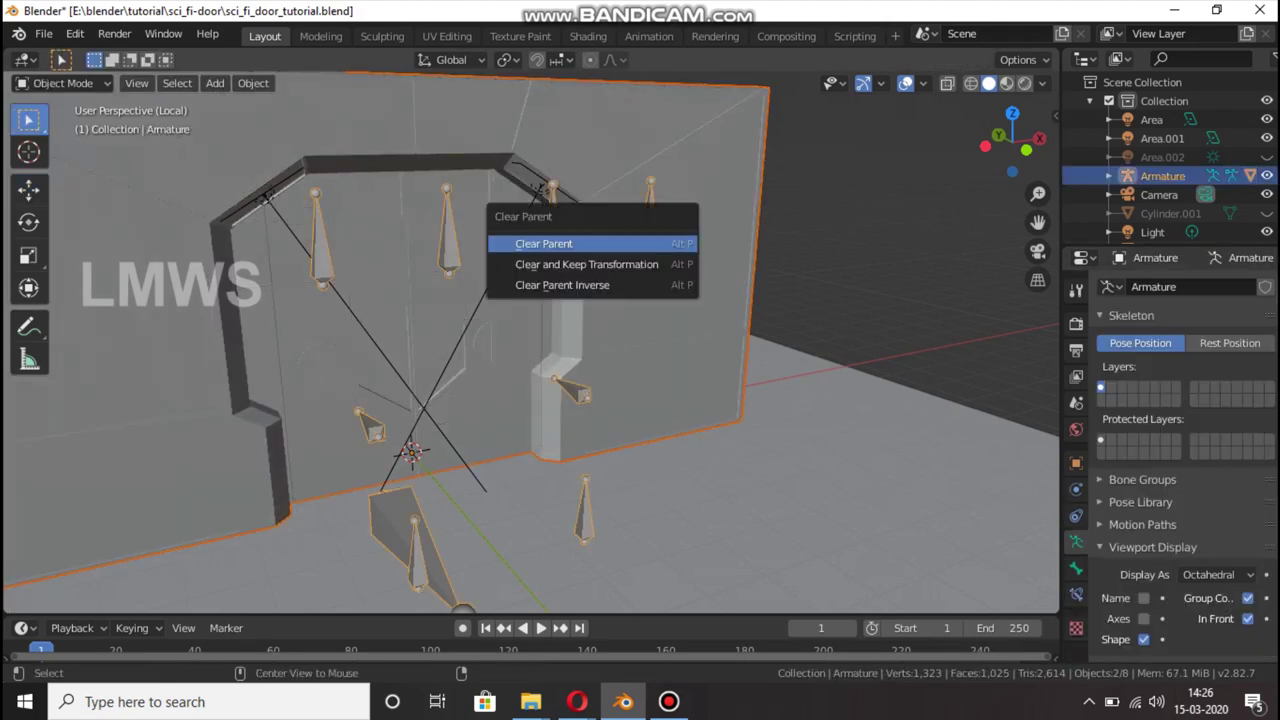
{"action": "left_click", "coordinate": [587, 264]}
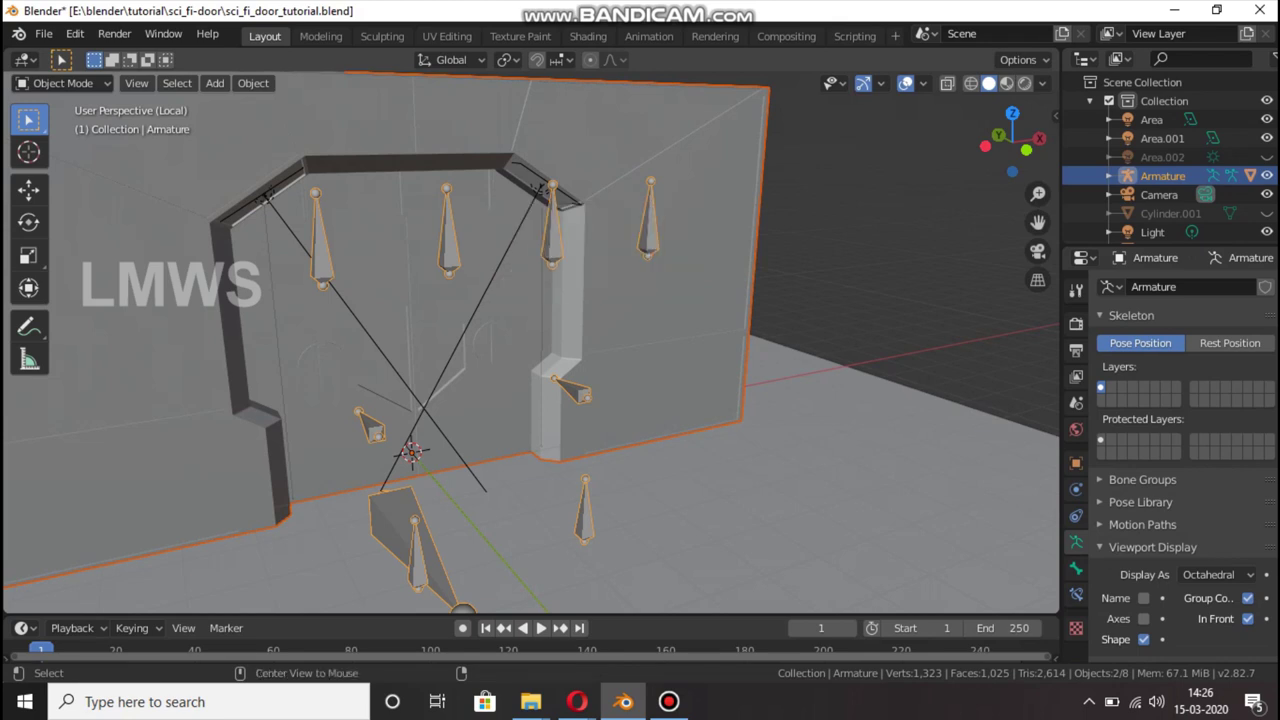
Parent the door wall mesh to the armature and save the file
{"action": "key", "text": "alt+a"}
{"action": "left_click", "coordinate": [660, 320]}
{"action": "left_click", "coordinate": [1162, 175], "text": "ctrl"}
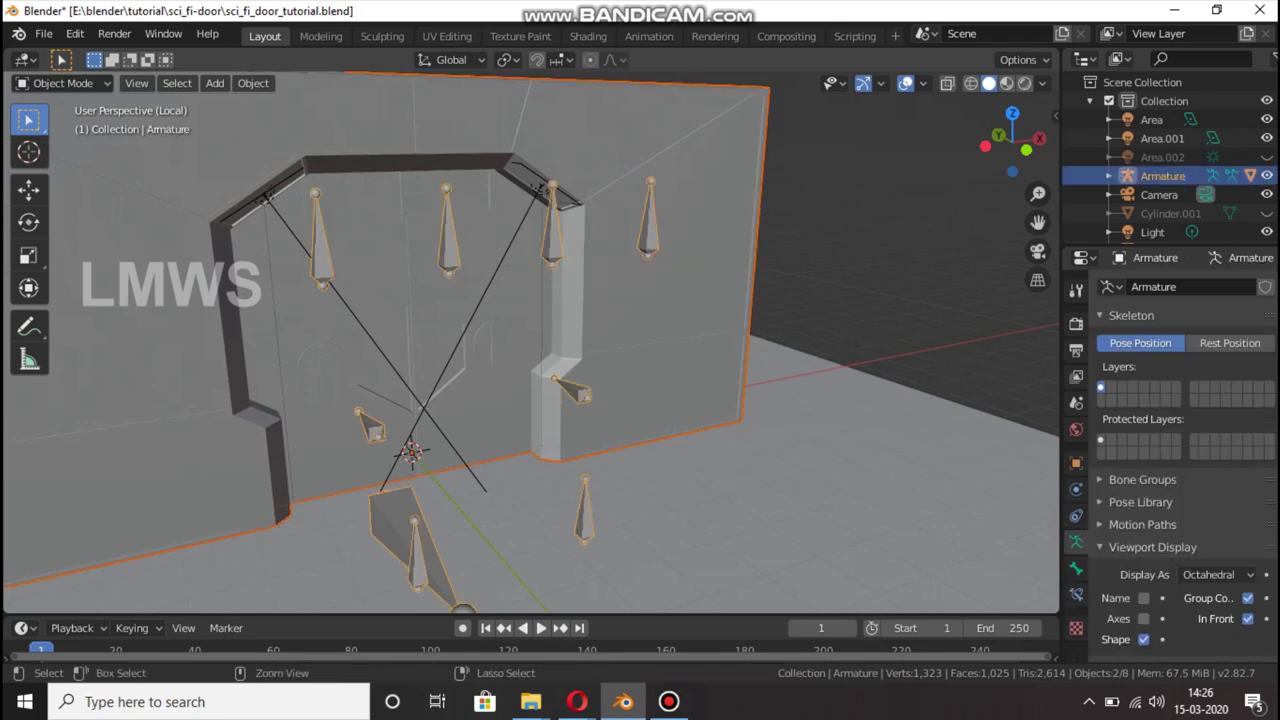
{"action": "key", "text": "ctrl+p"}
{"action": "left_click", "coordinate": [596, 243]}
{"action": "key", "text": "alt+a"}
{"action": "key", "text": "ctrl+s"}
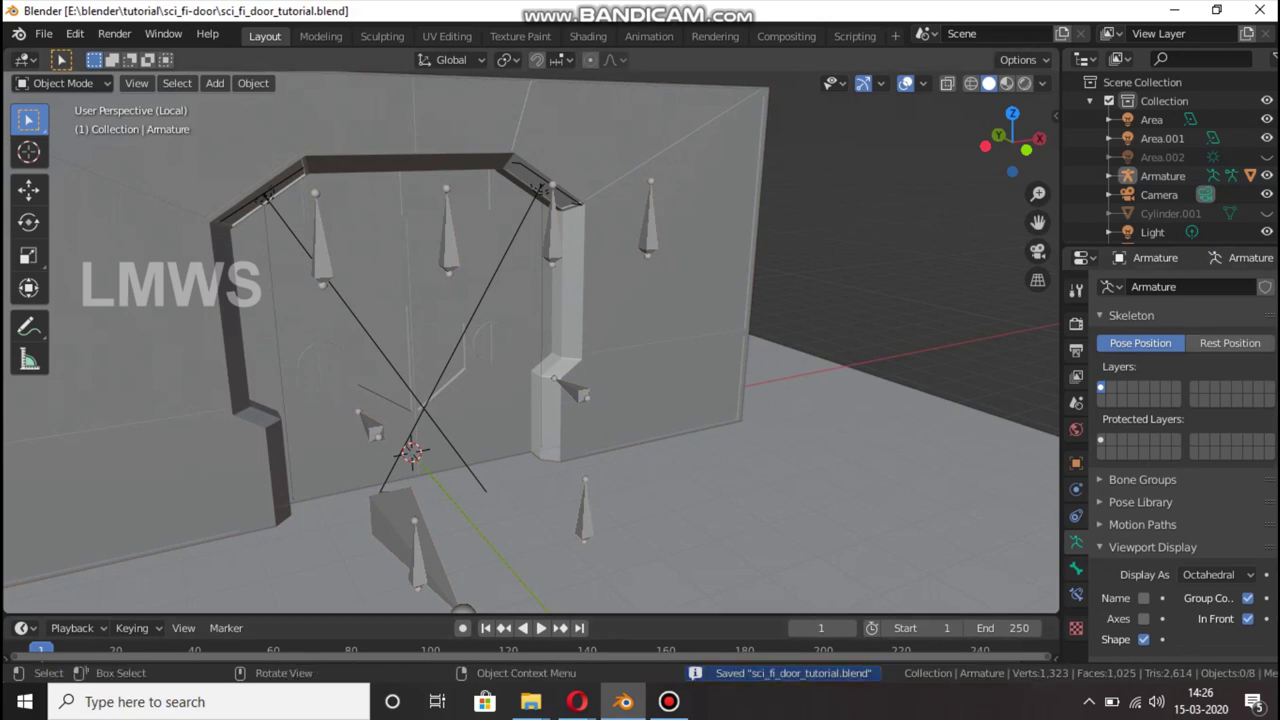
{"action": "left_click", "coordinate": [668, 701]}
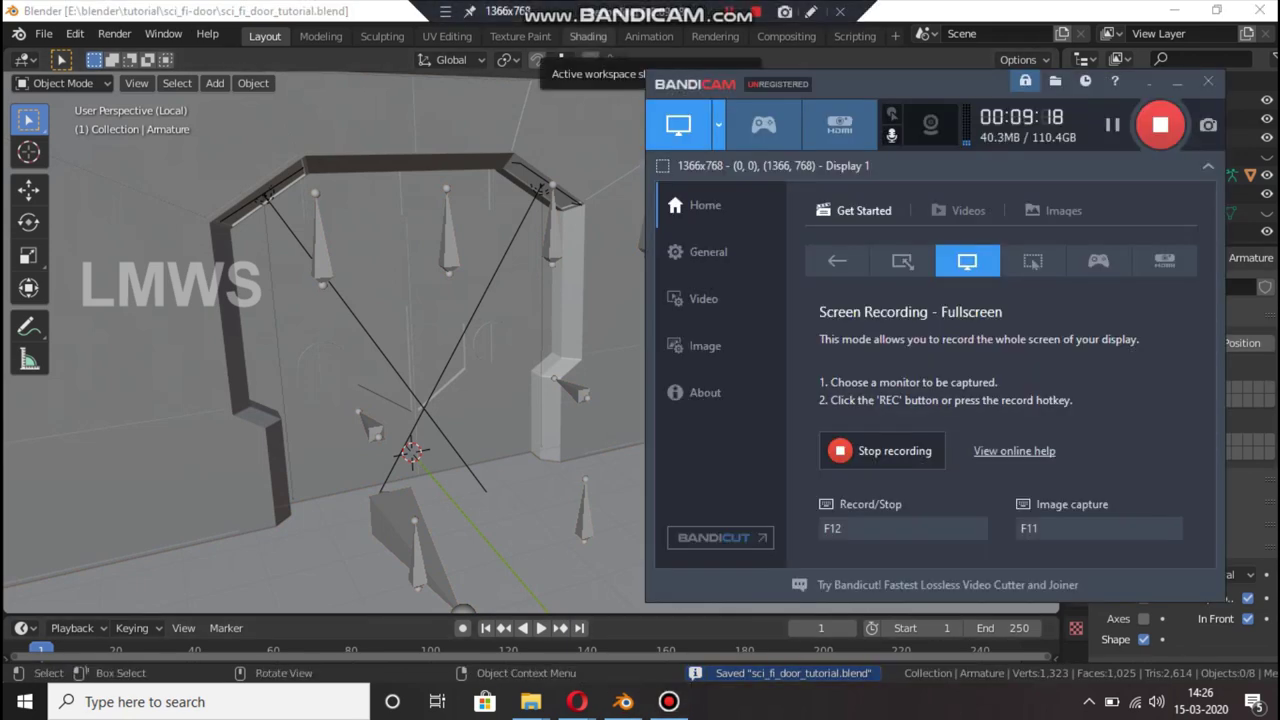
{"action": "left_click", "coordinate": [668, 701]}
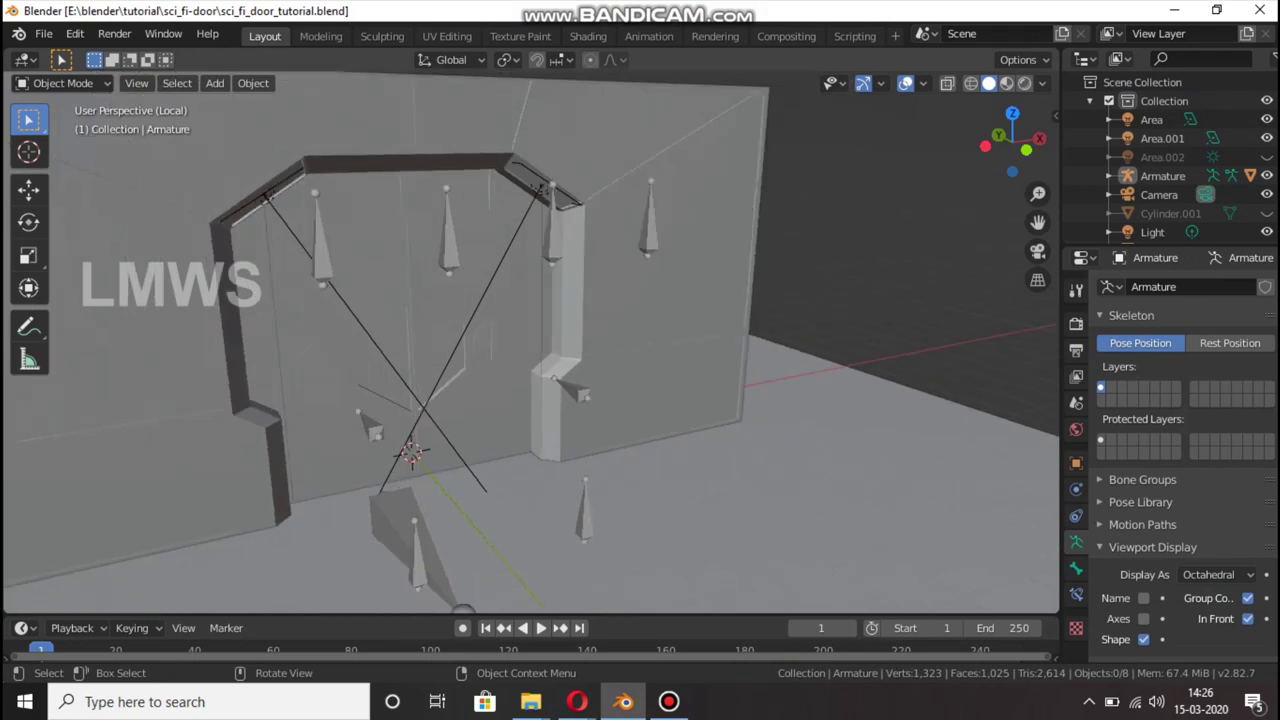
{"action": "left_click_drag", "start_coordinate": [1012, 142], "coordinate": [1000, 140]}
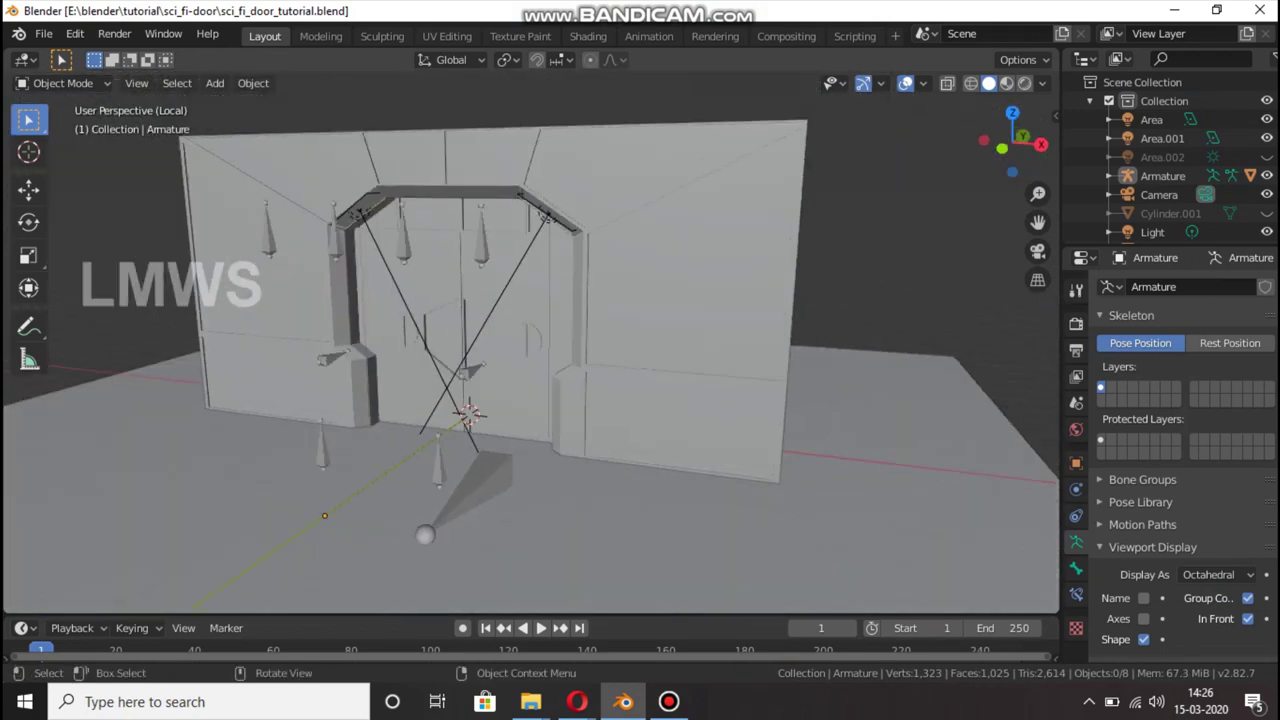